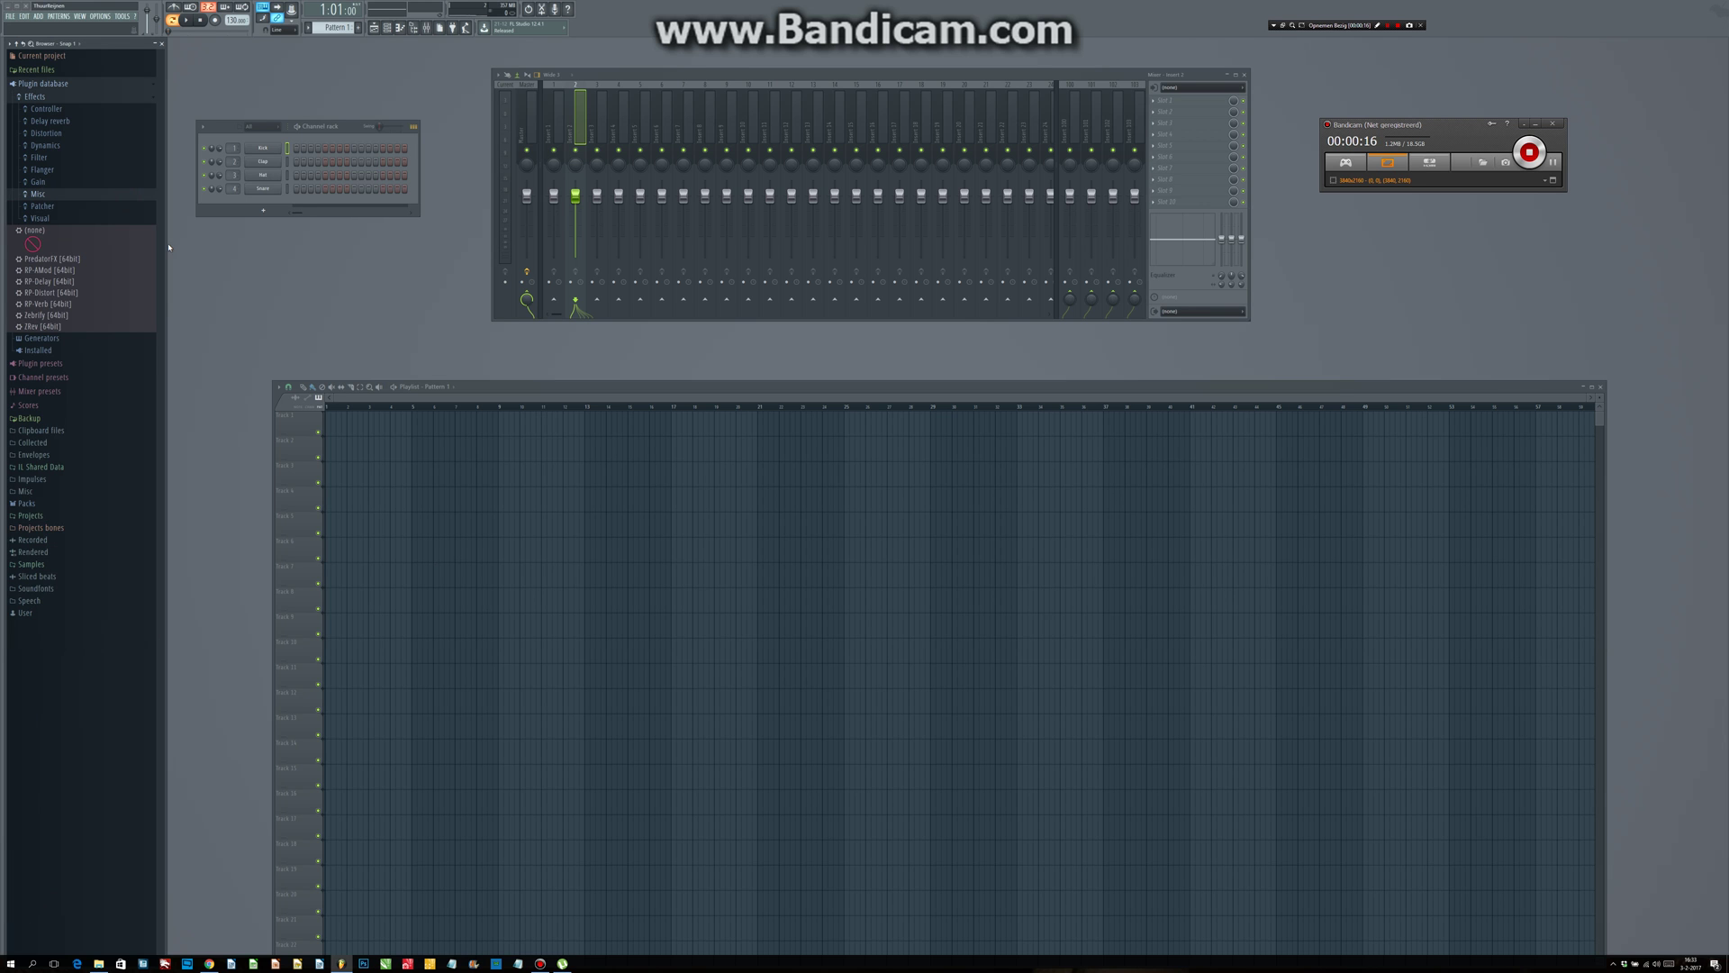
left_click(52, 339)
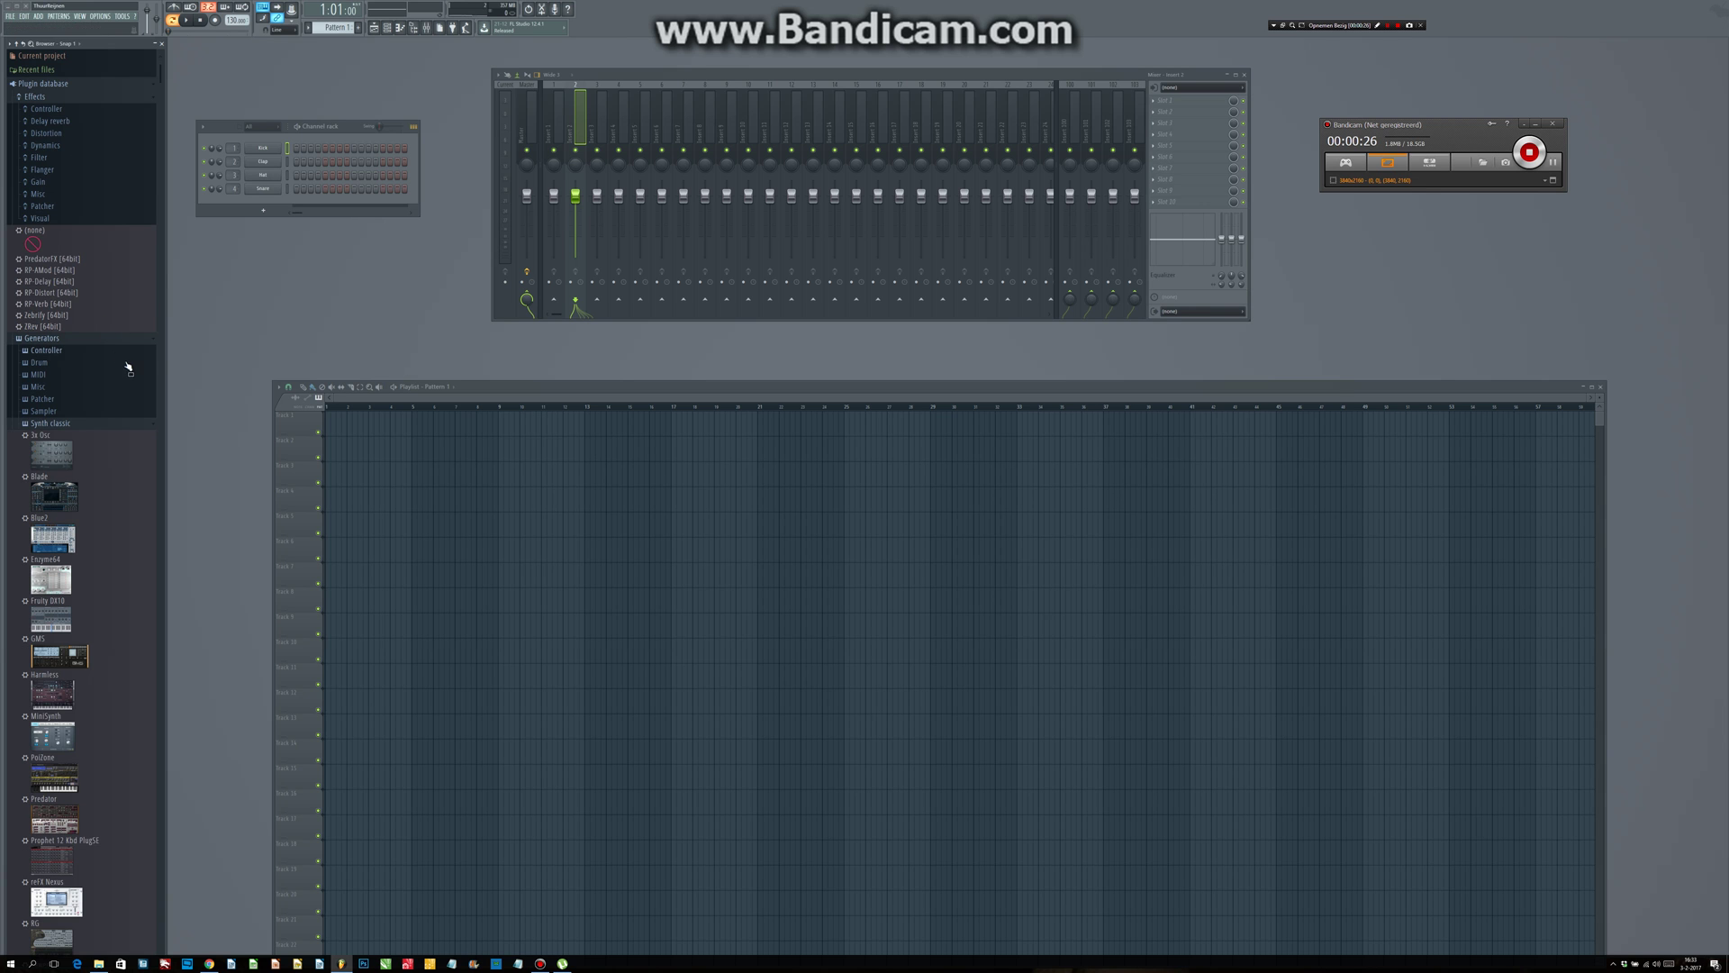
left_click(152, 340)
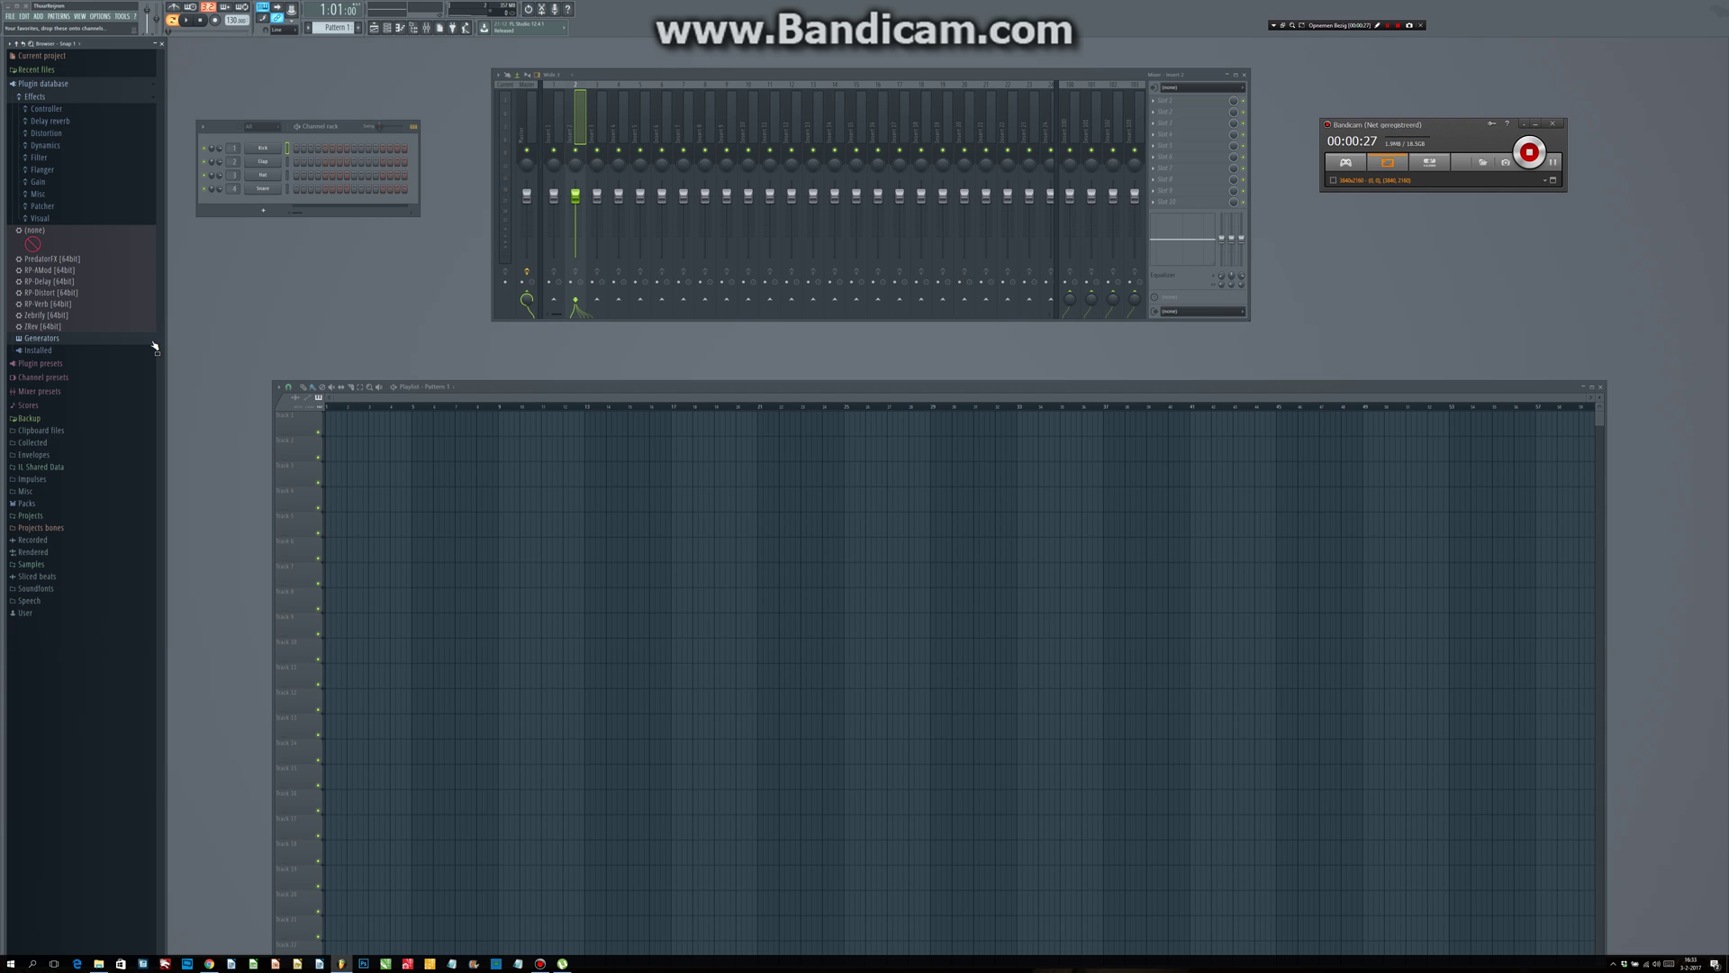
left_click(154, 99)
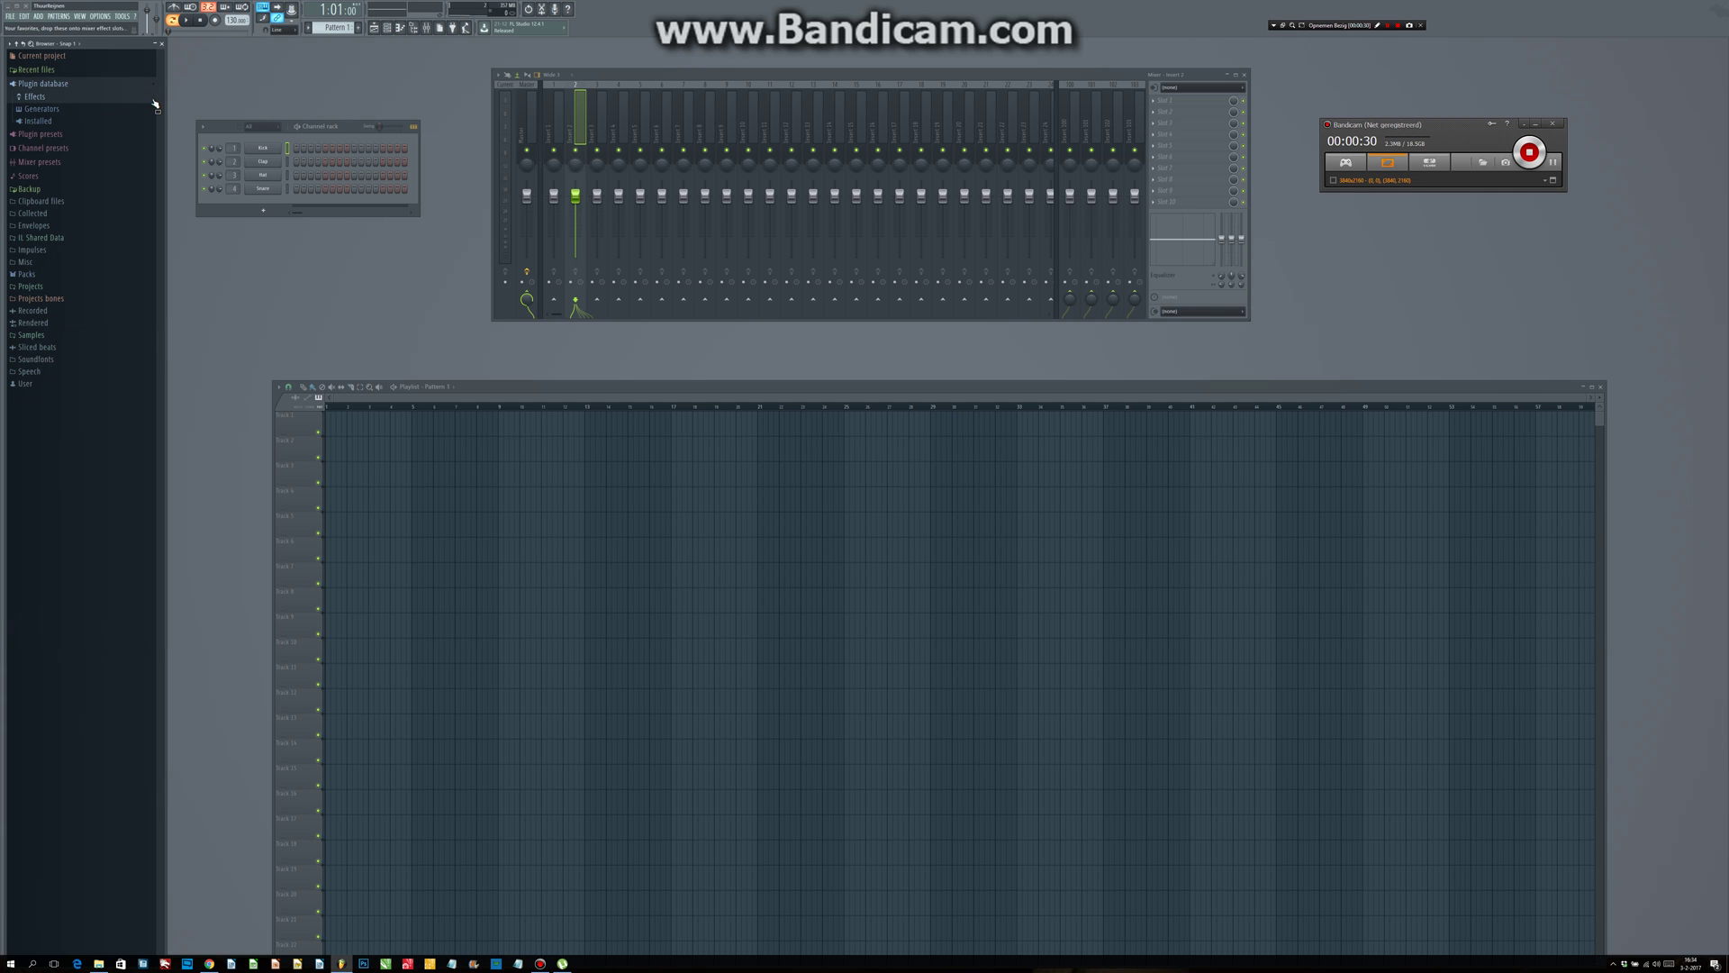
left_click(41, 100)
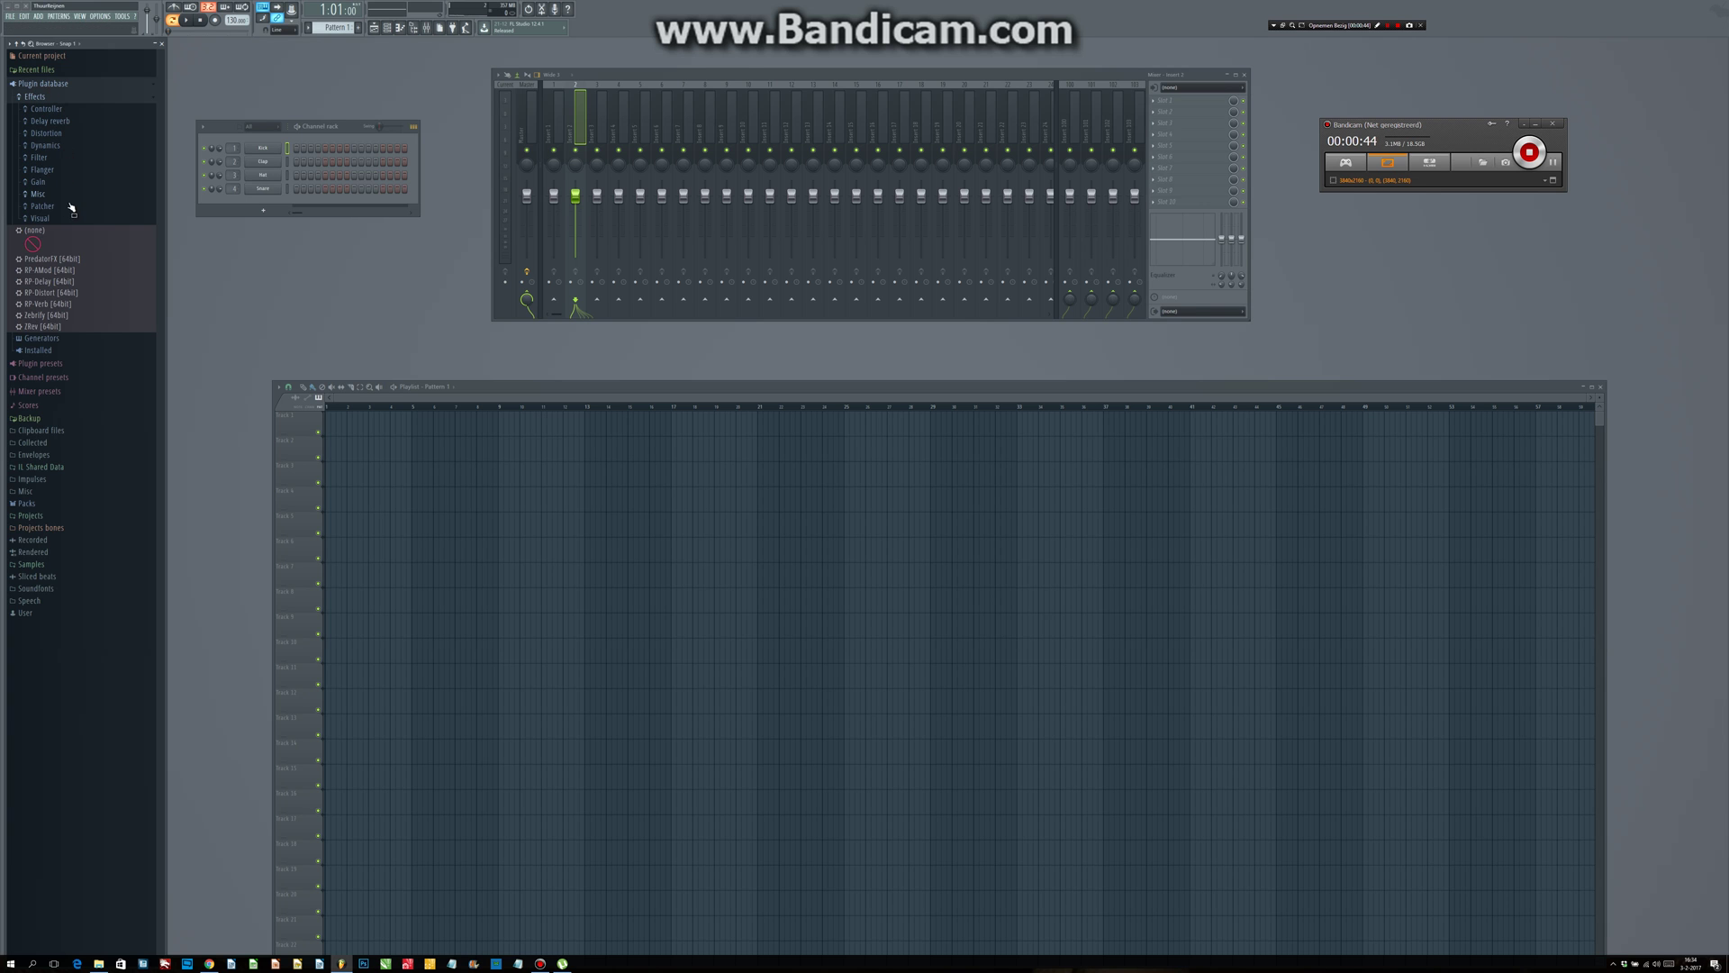
Step: Load the Sylenth1 synth from the Generators plugin database onto the Kick channel
left_click_drag(67, 228, 55, 344)
left_click(55, 344)
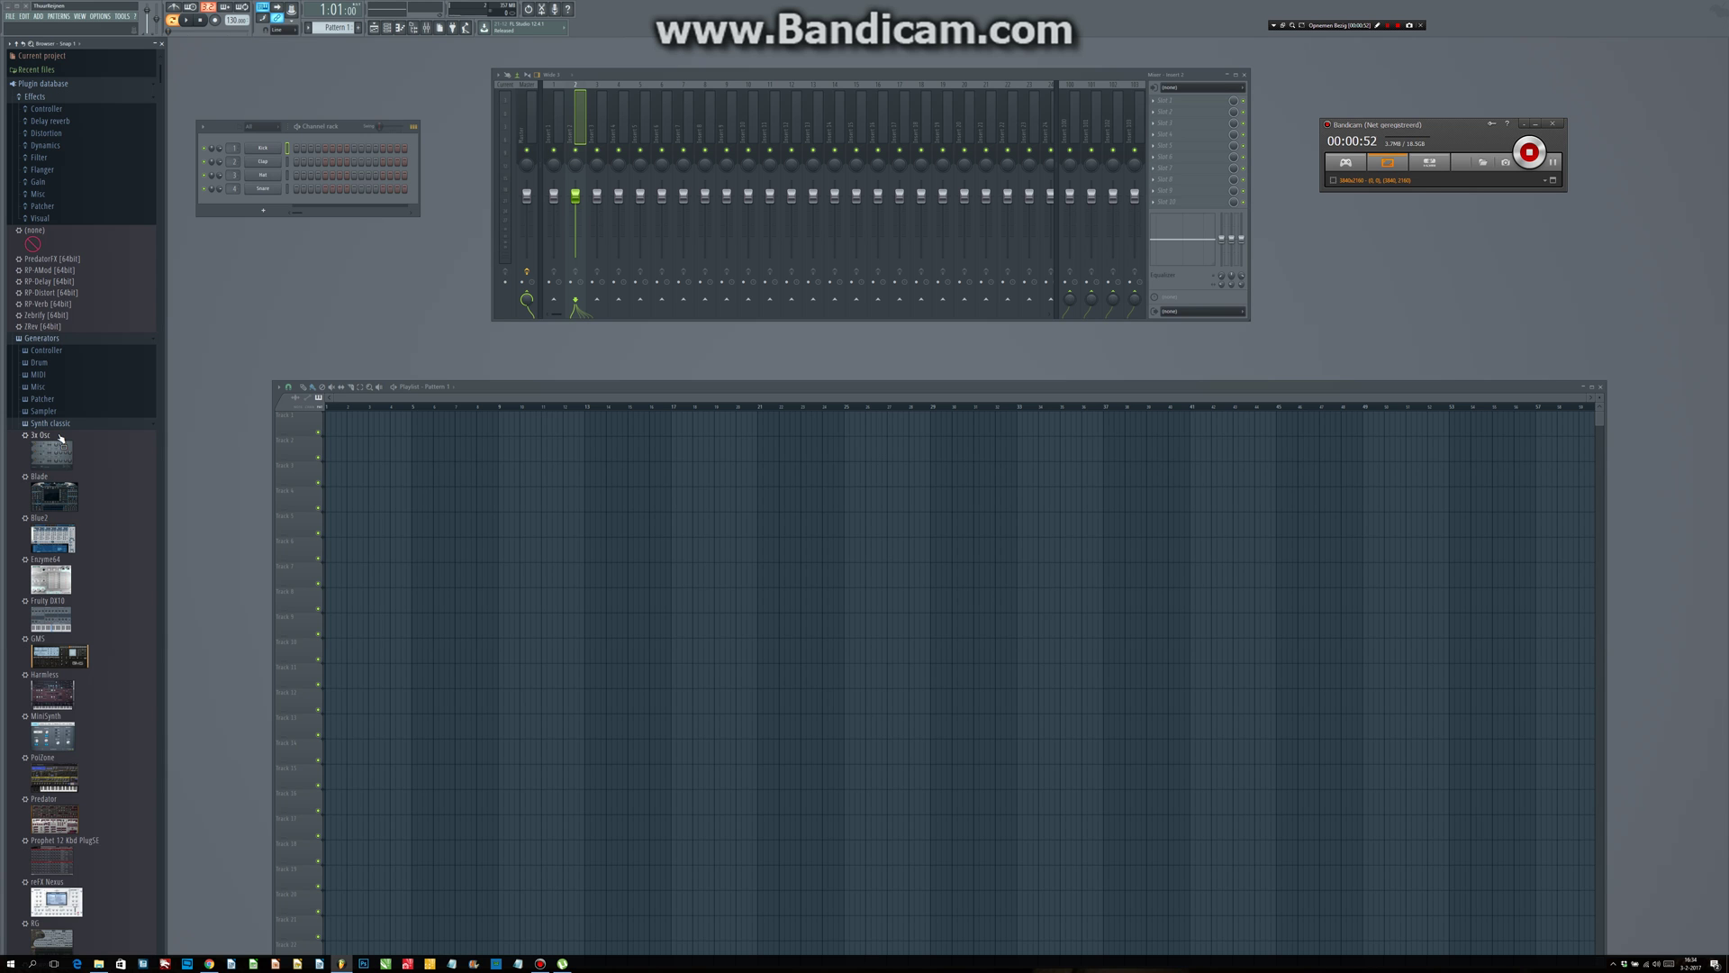
left_click_drag(60, 435, 66, 398)
scroll(66, 401, "down", 5)
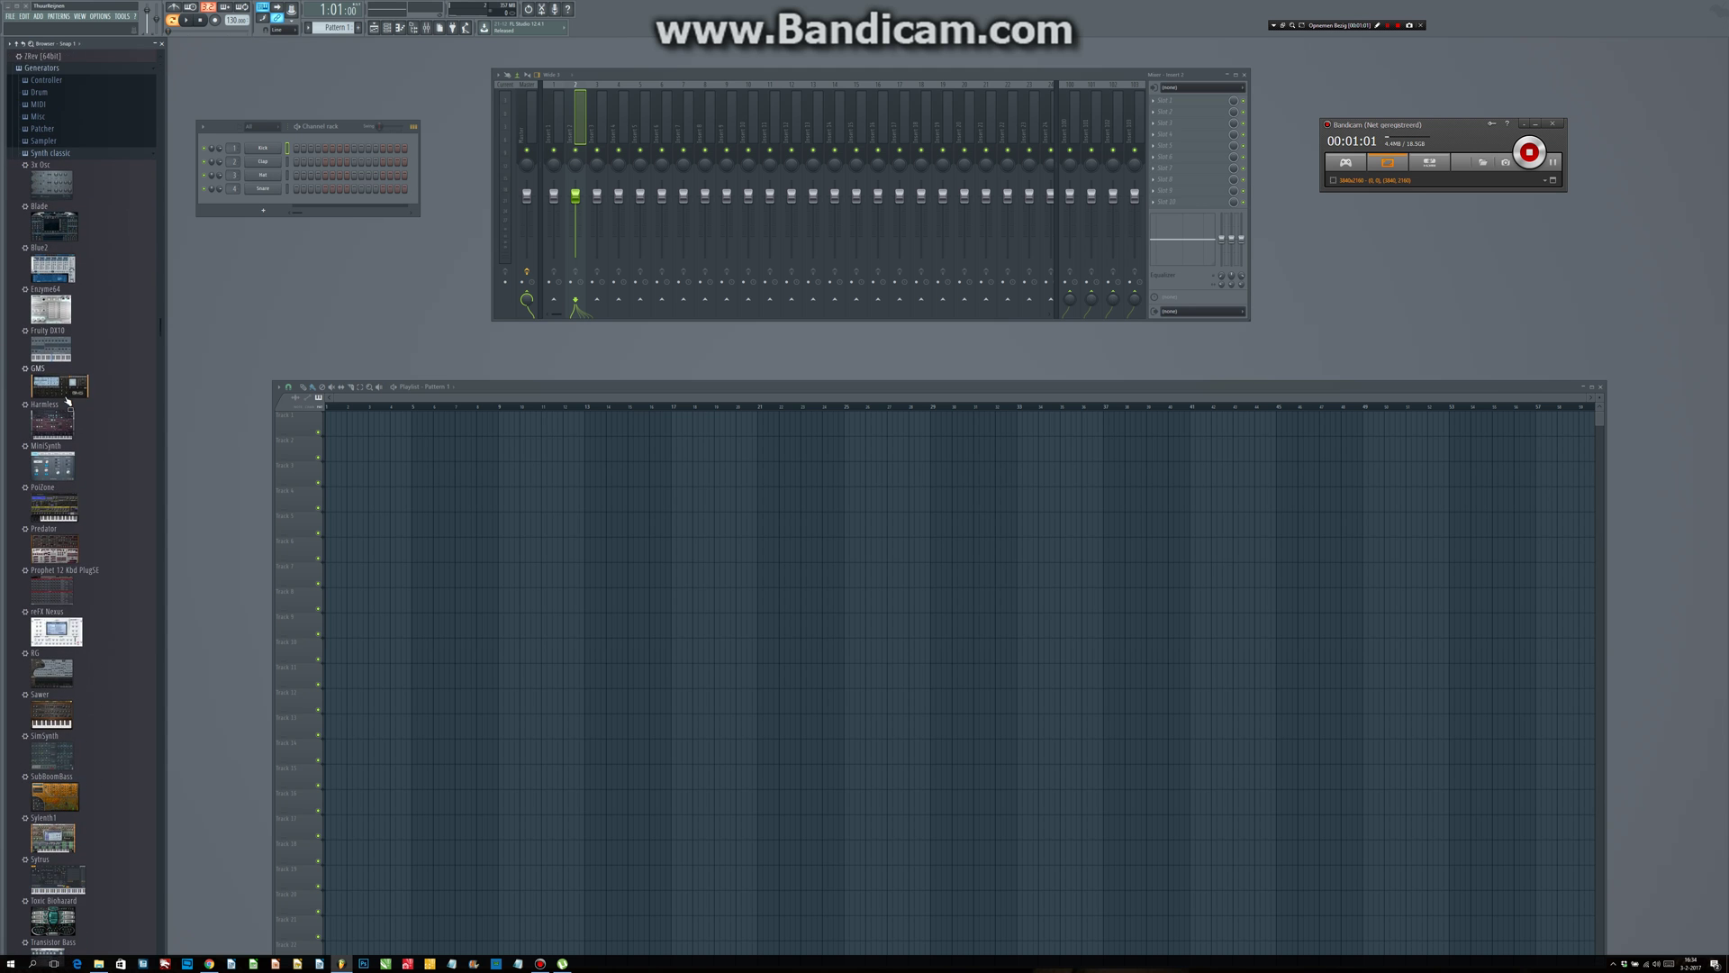
scroll(66, 401, "down", 7)
left_click_drag(68, 420, 61, 459)
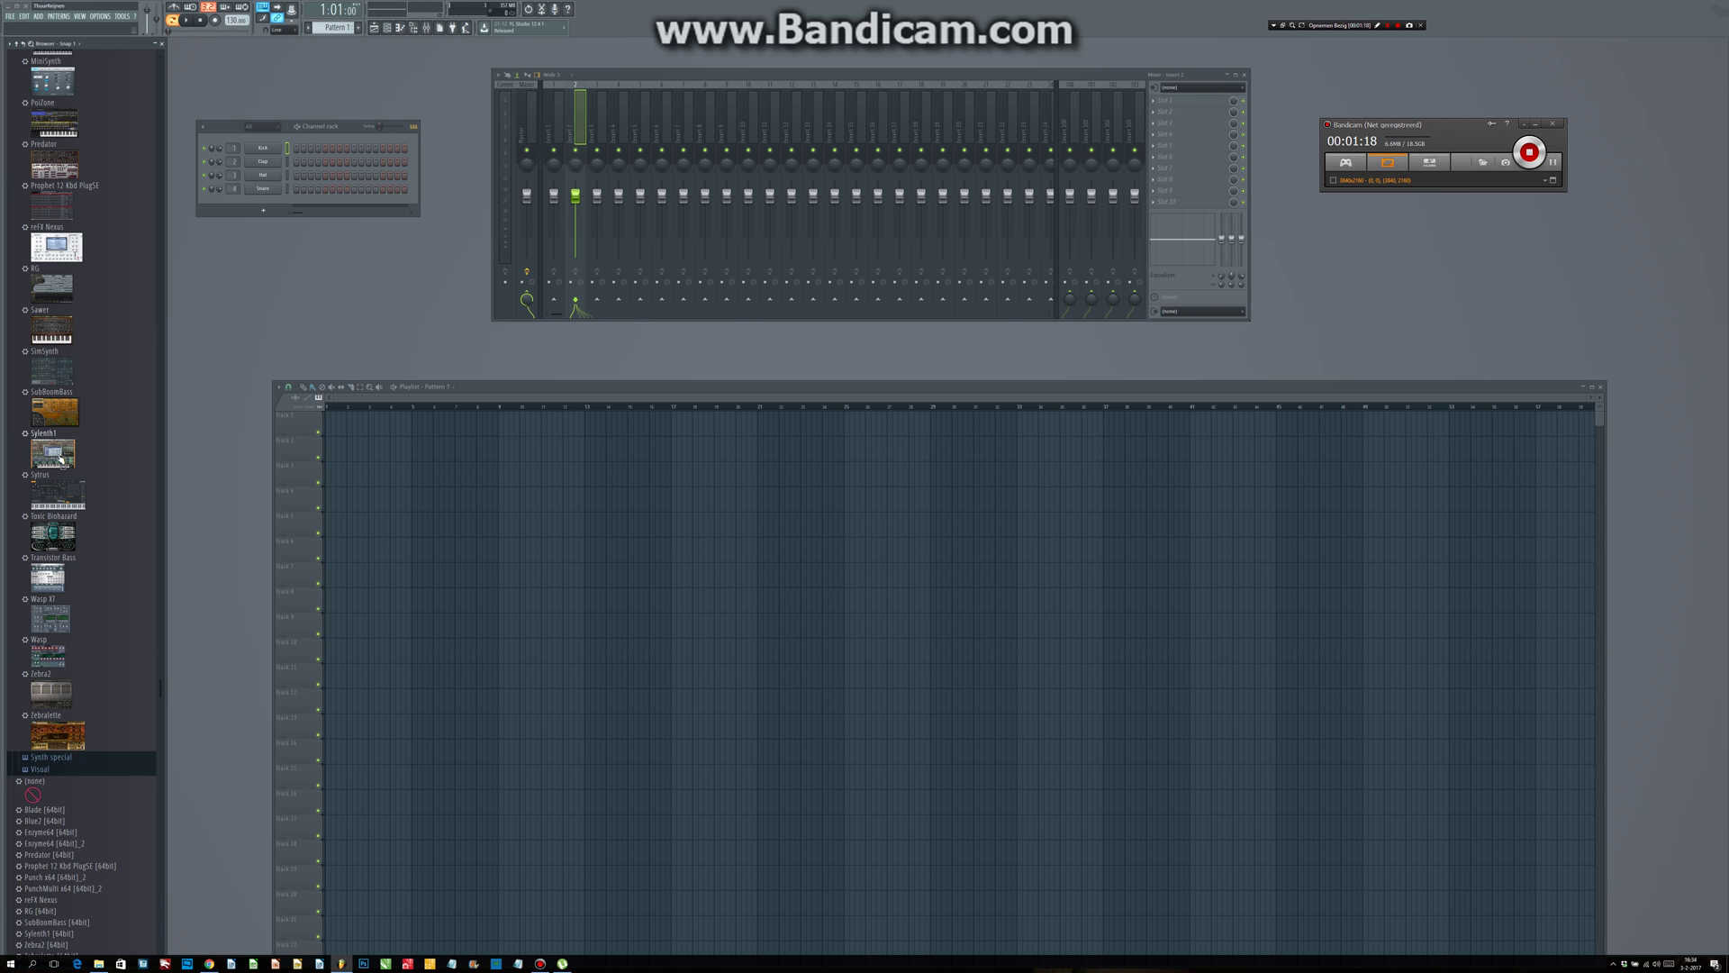
left_click_drag(56, 458, 255, 172)
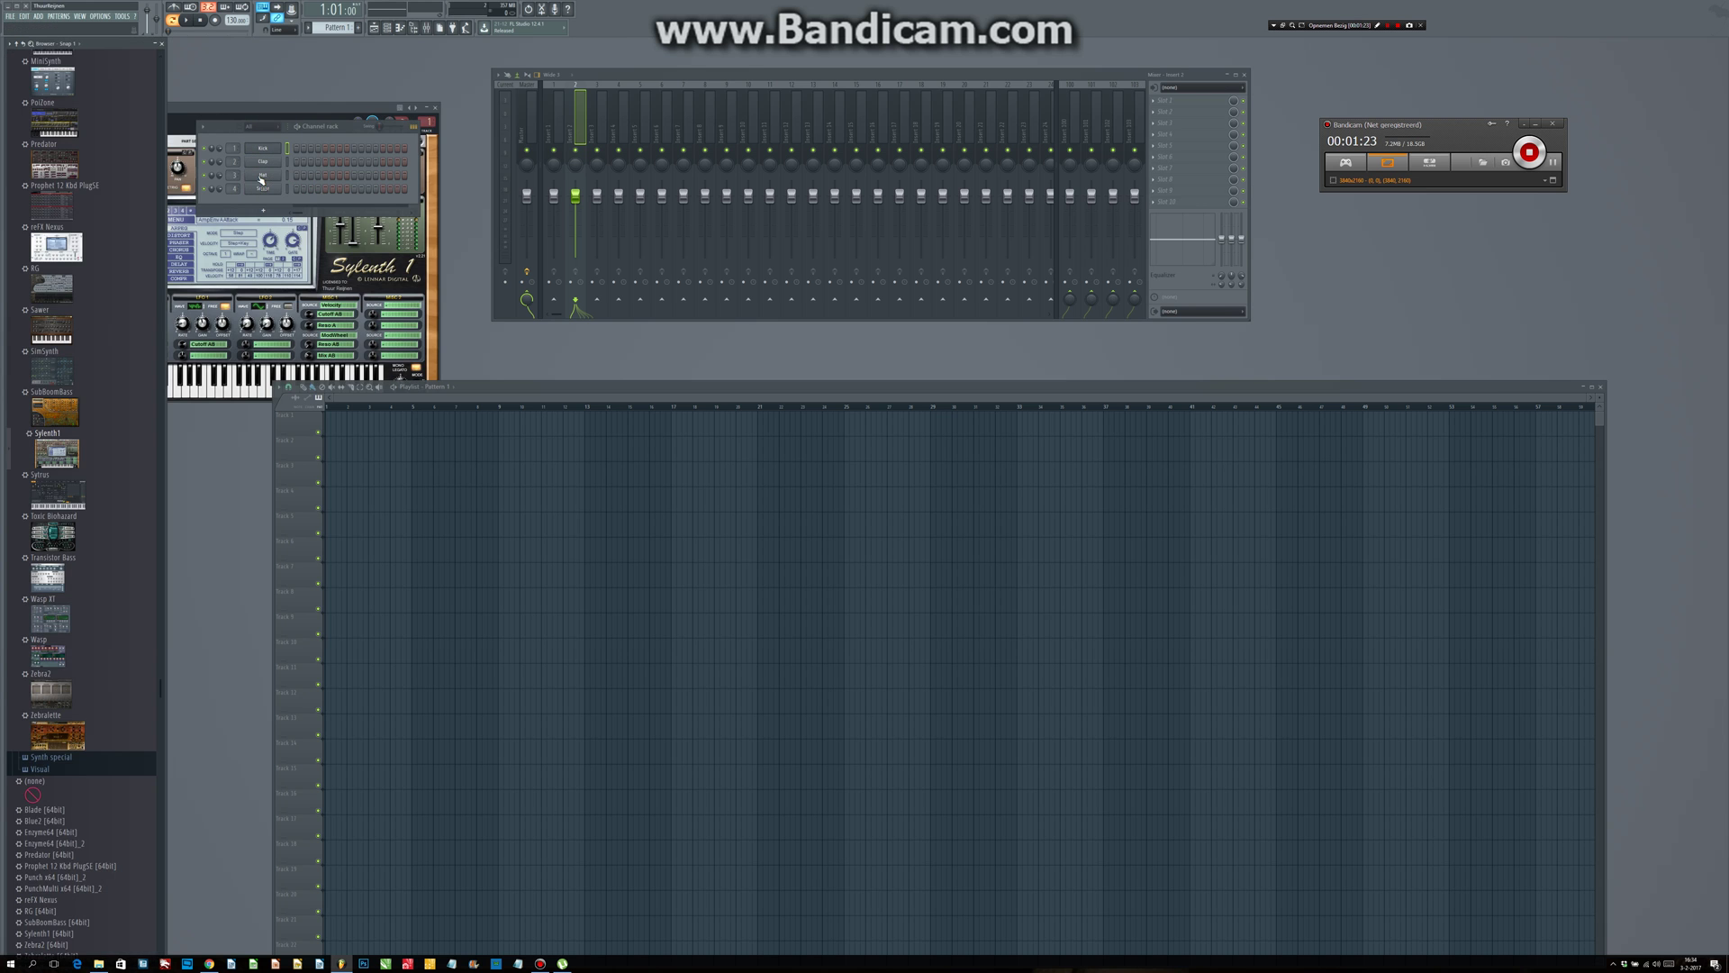
Step: Move the Sylenth1 plugin window below the channel rack and make it a detached window
left_click_drag(313, 111, 374, 252)
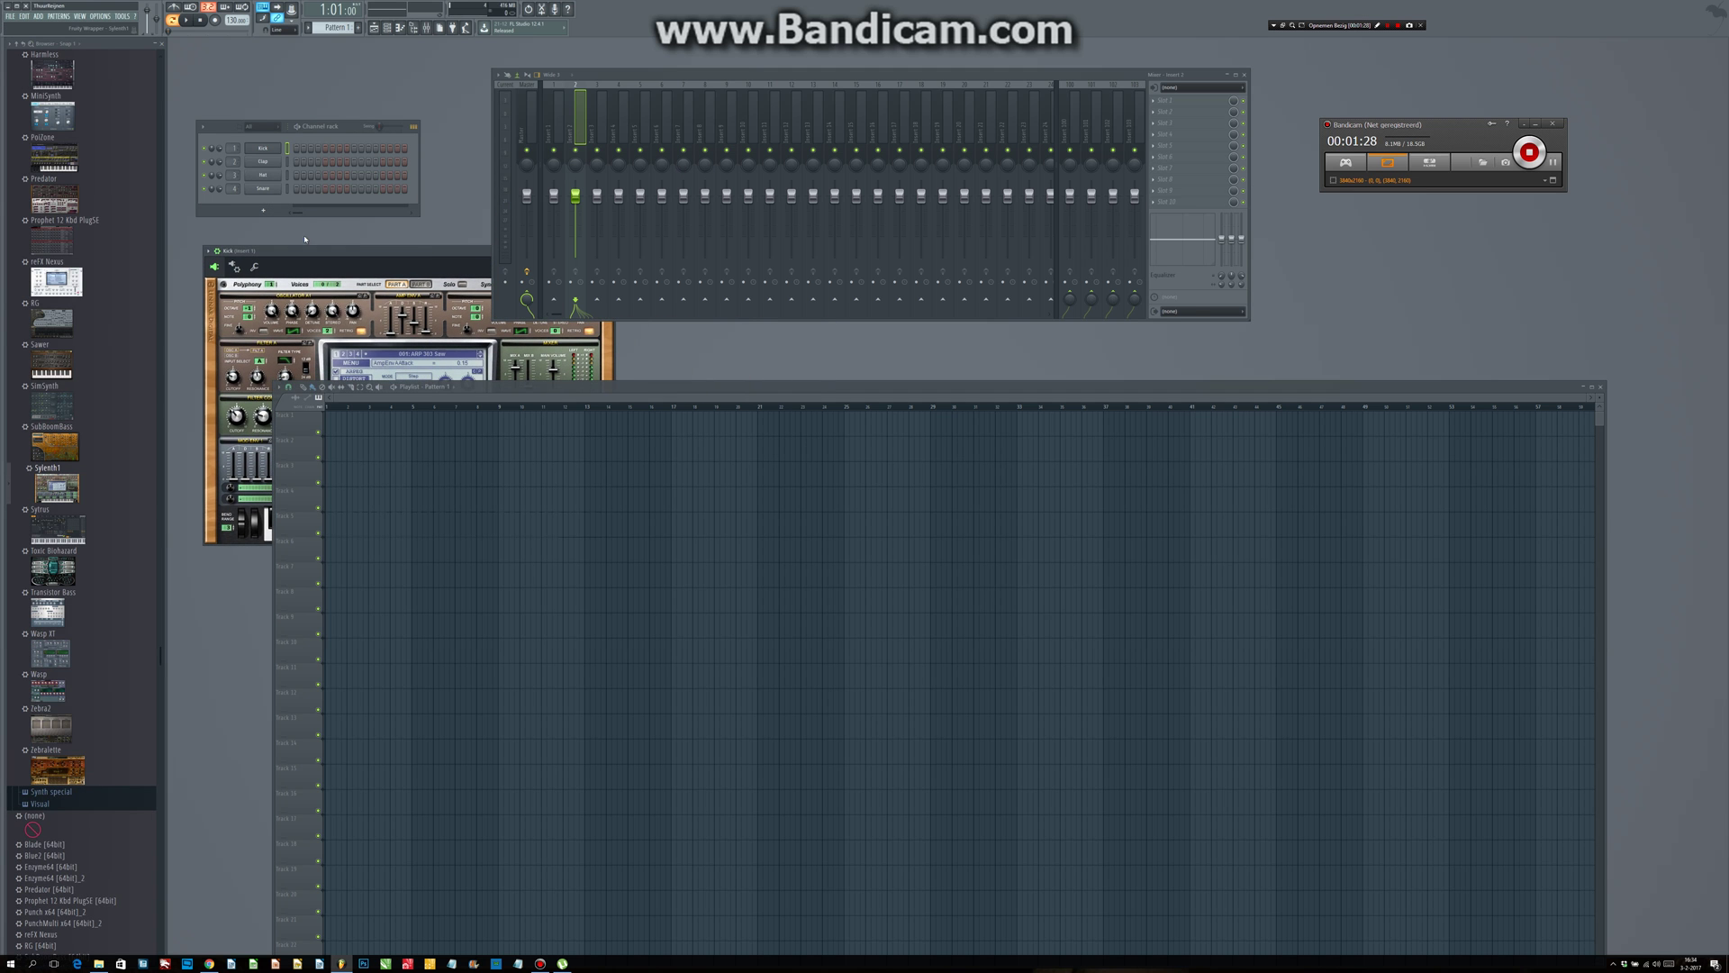
left_click(209, 252)
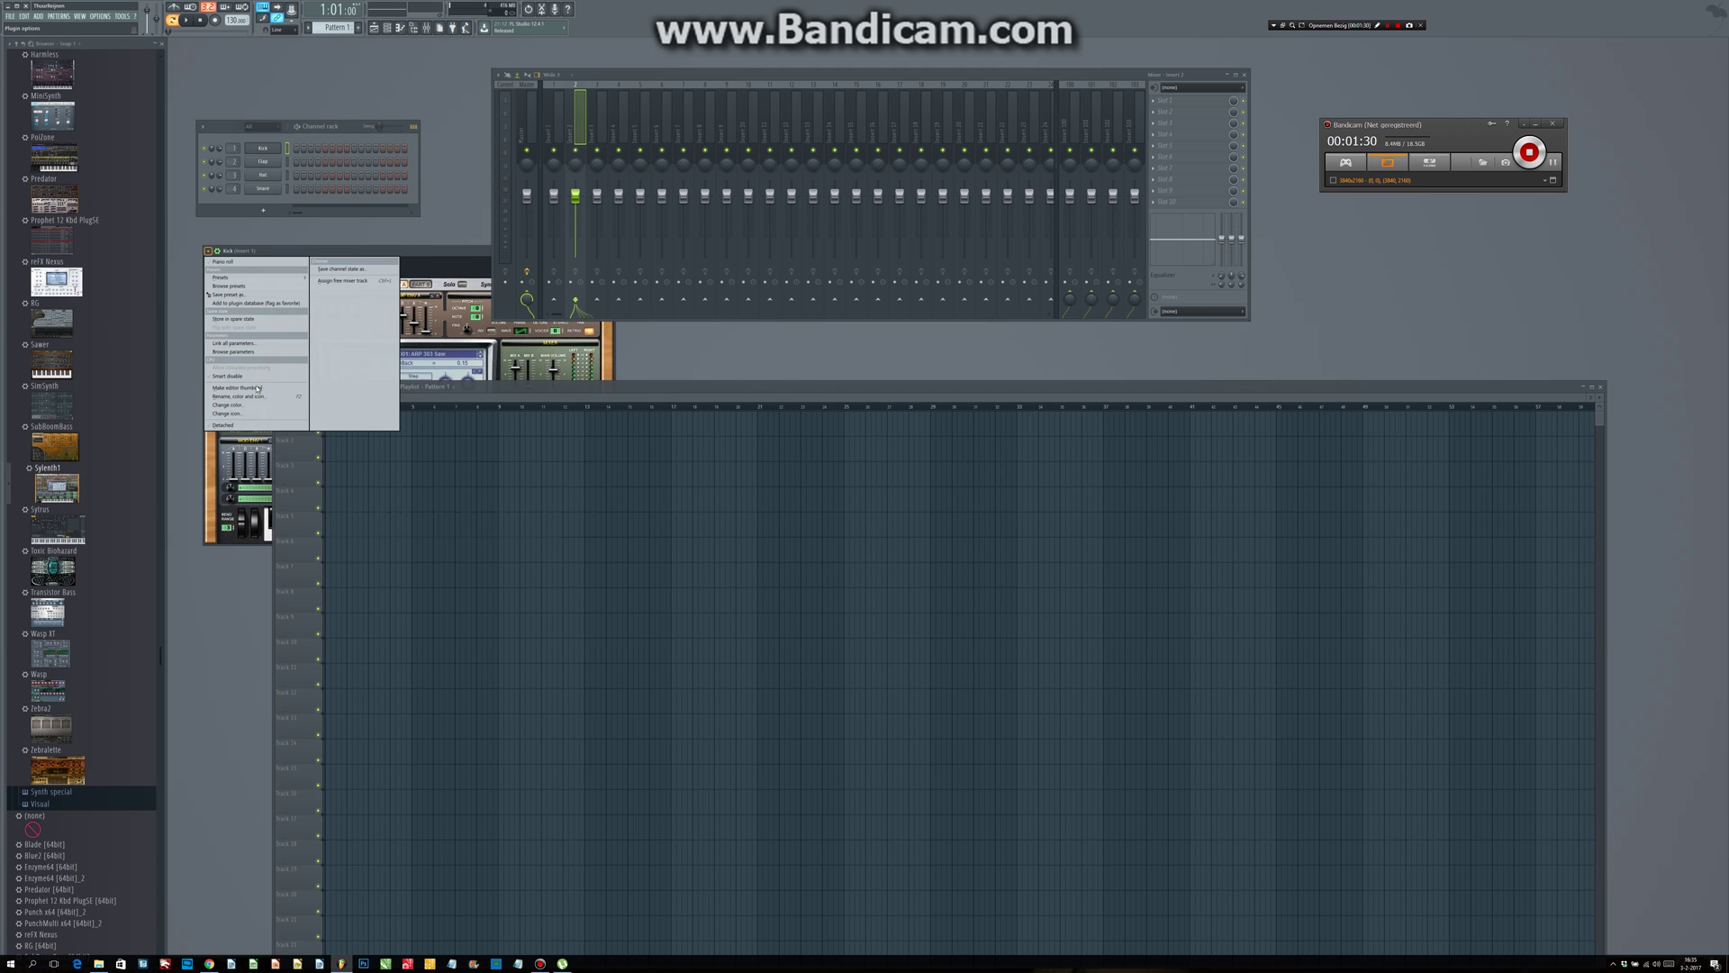
left_click(255, 427)
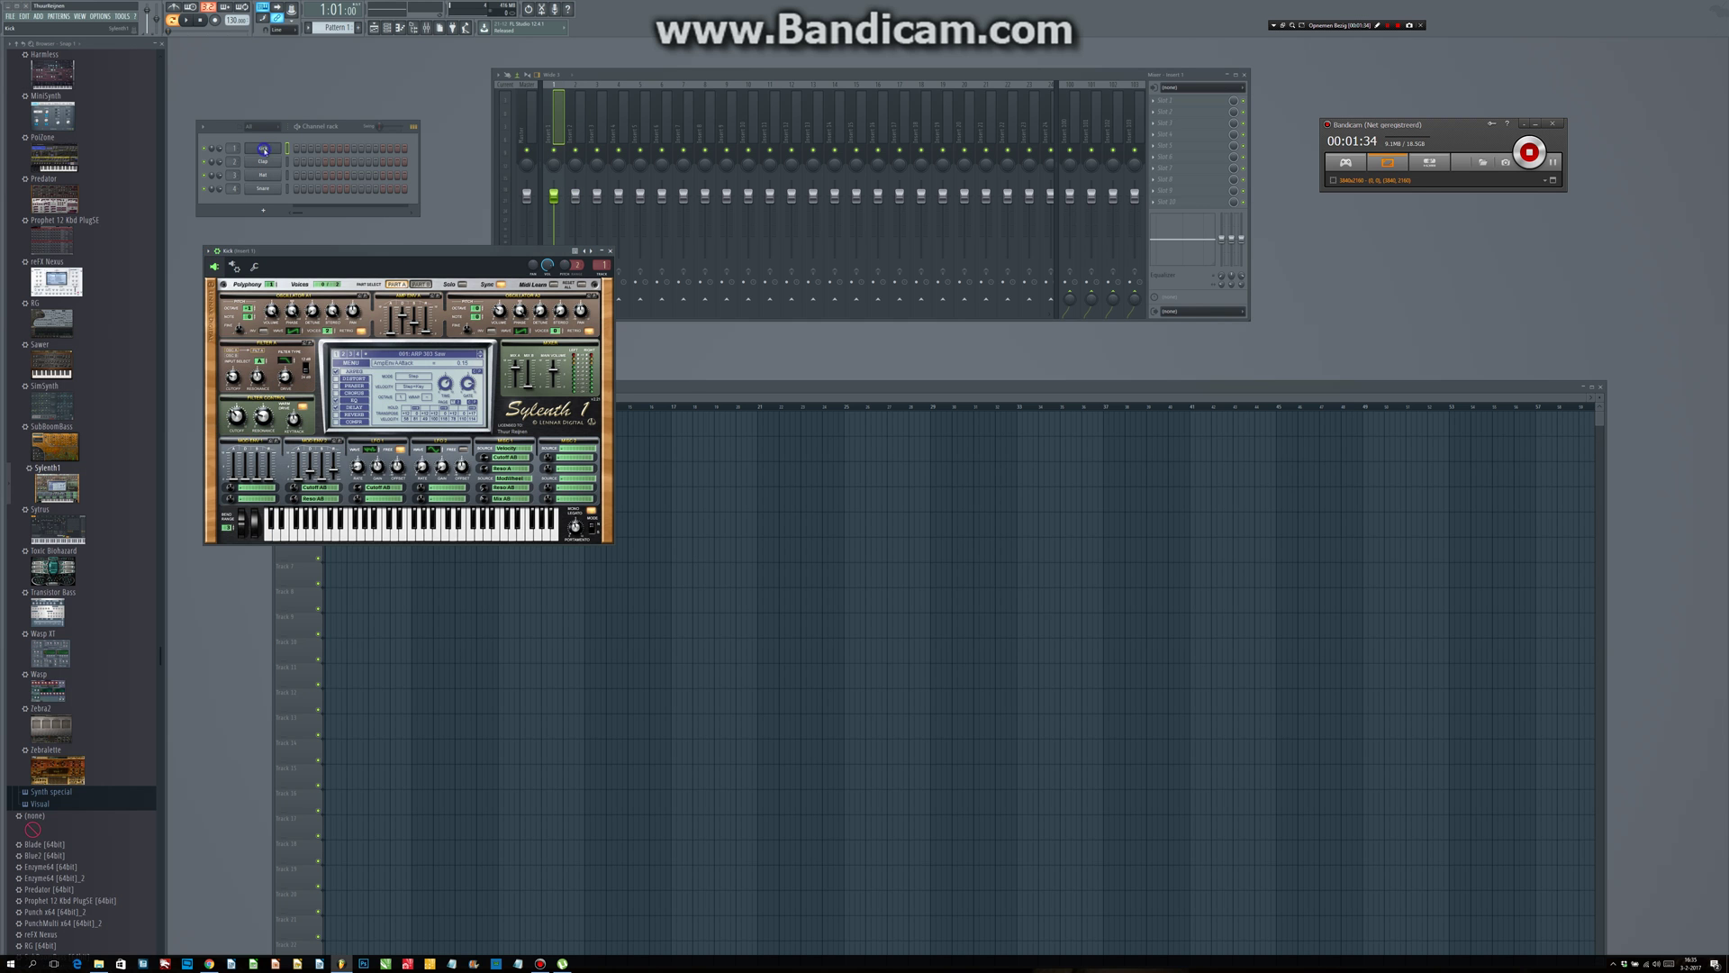
Step: Rename the Kick channel to Sylenth1 and change its colour to green
right_click(265, 149)
left_click(315, 159)
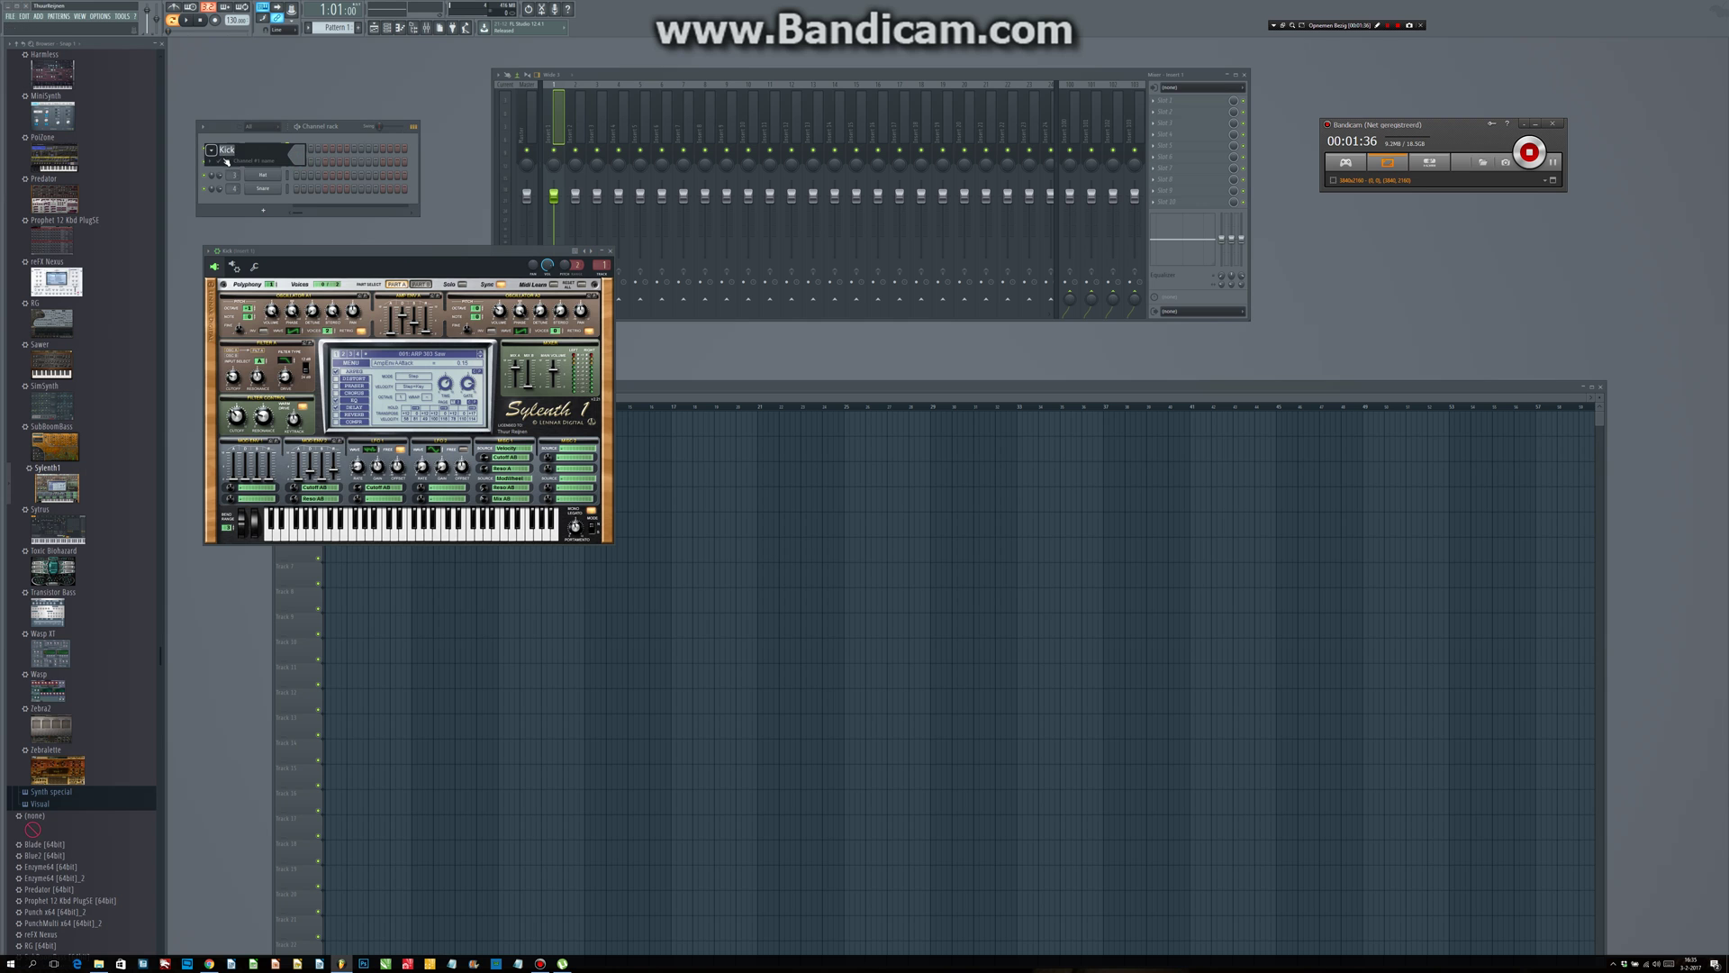
type("Sylenth1")
left_click(298, 163)
left_click(346, 208)
key("Return")
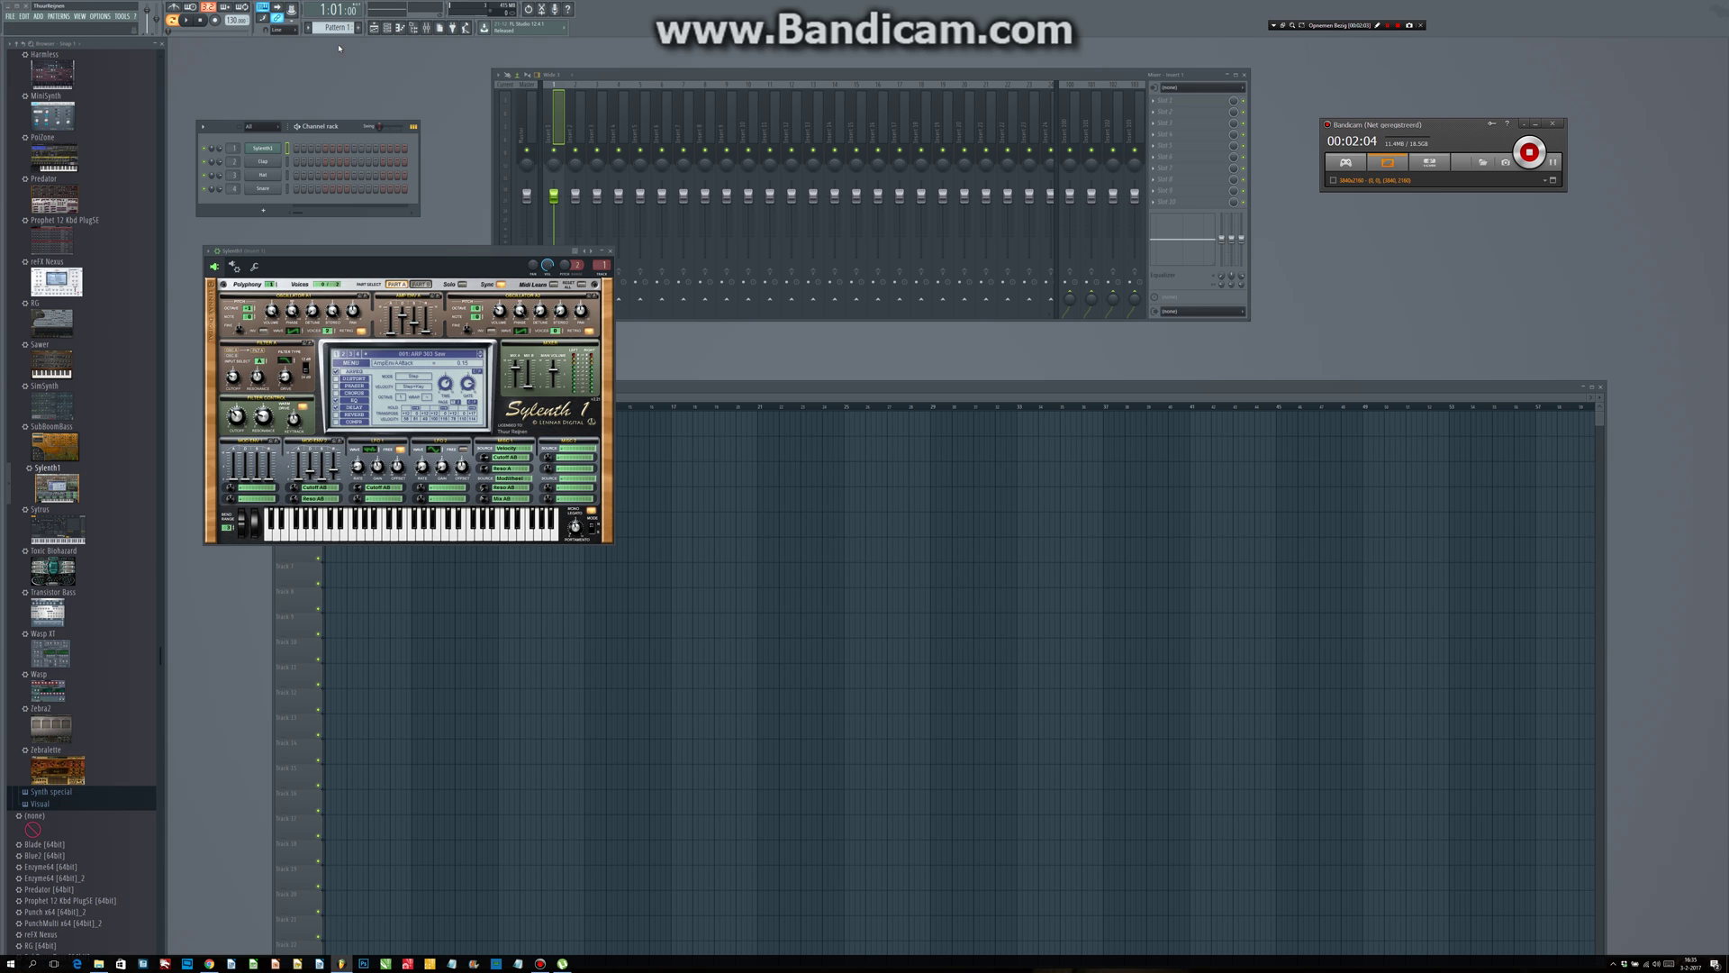
Step: Name the first empty pattern Sylenth1
left_click(308, 27)
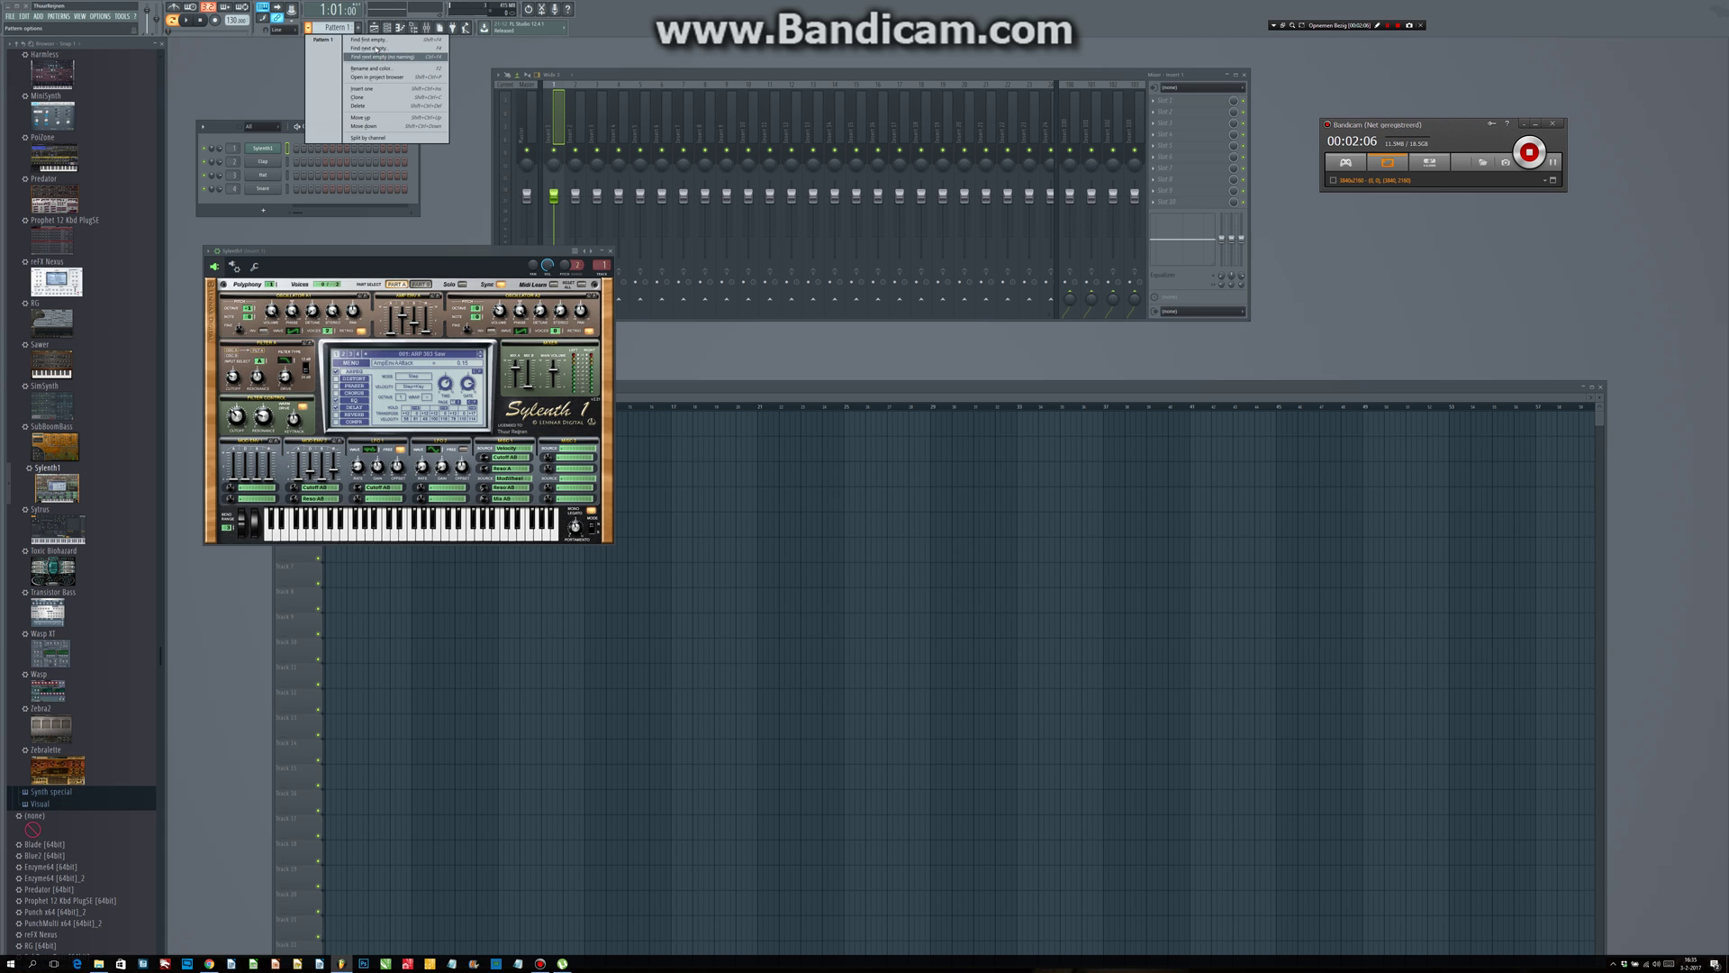
left_click(370, 41)
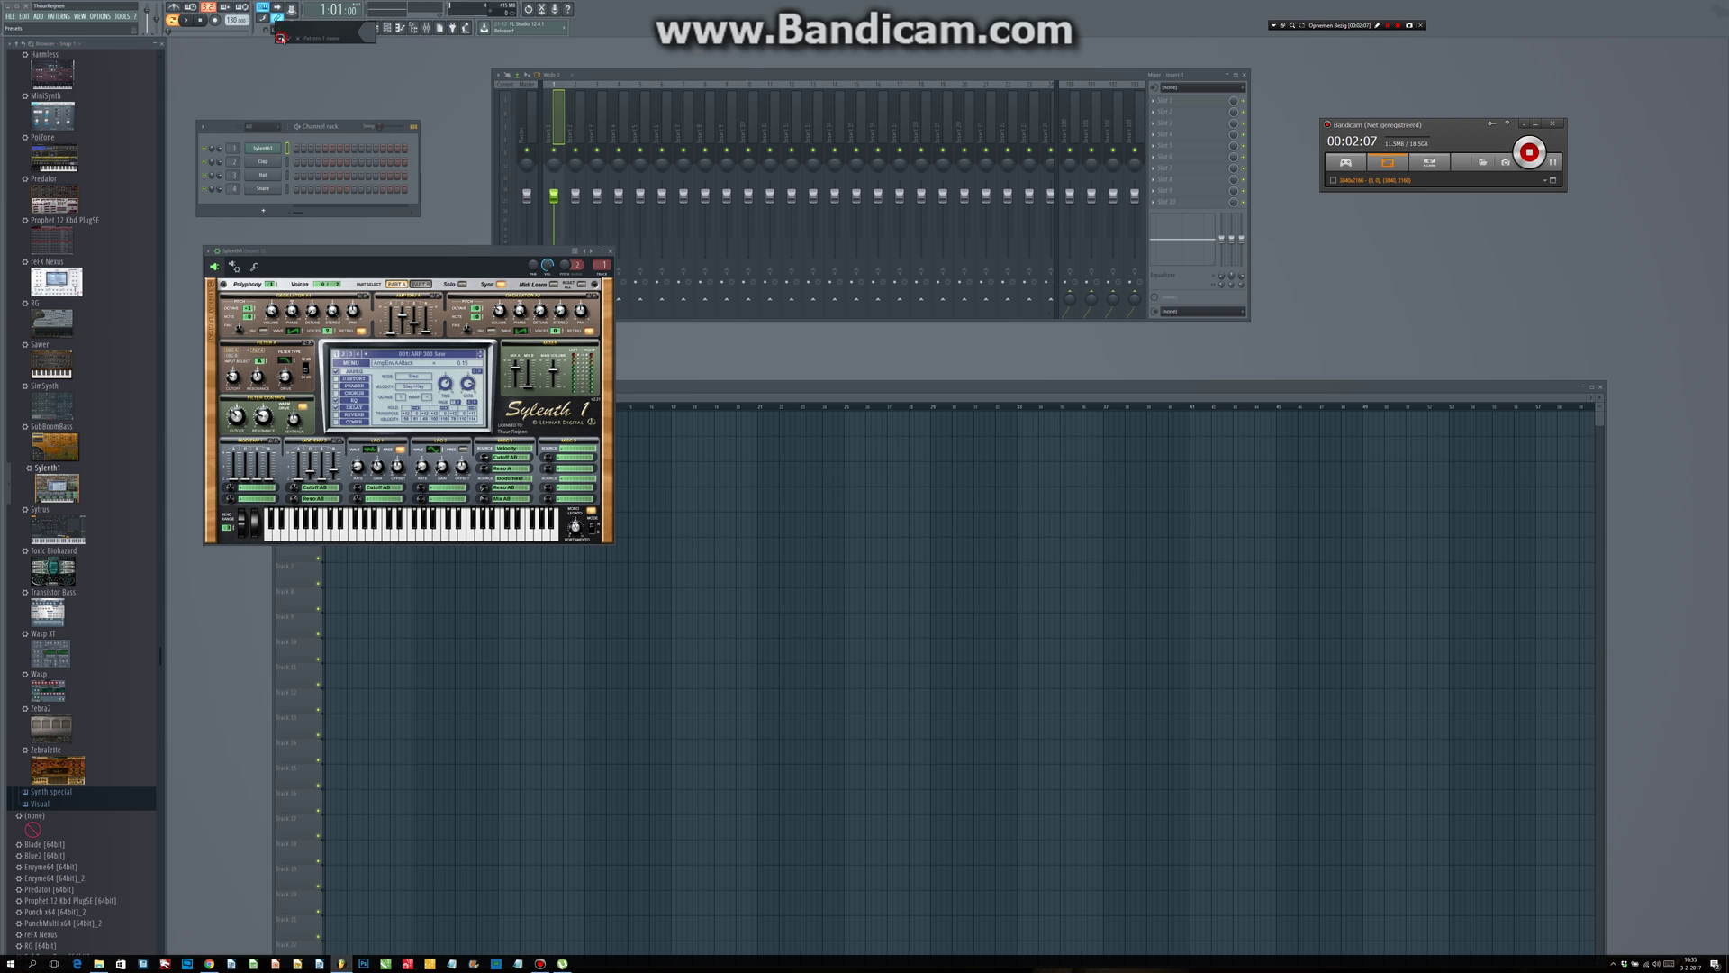
left_click(285, 40)
left_click(291, 47)
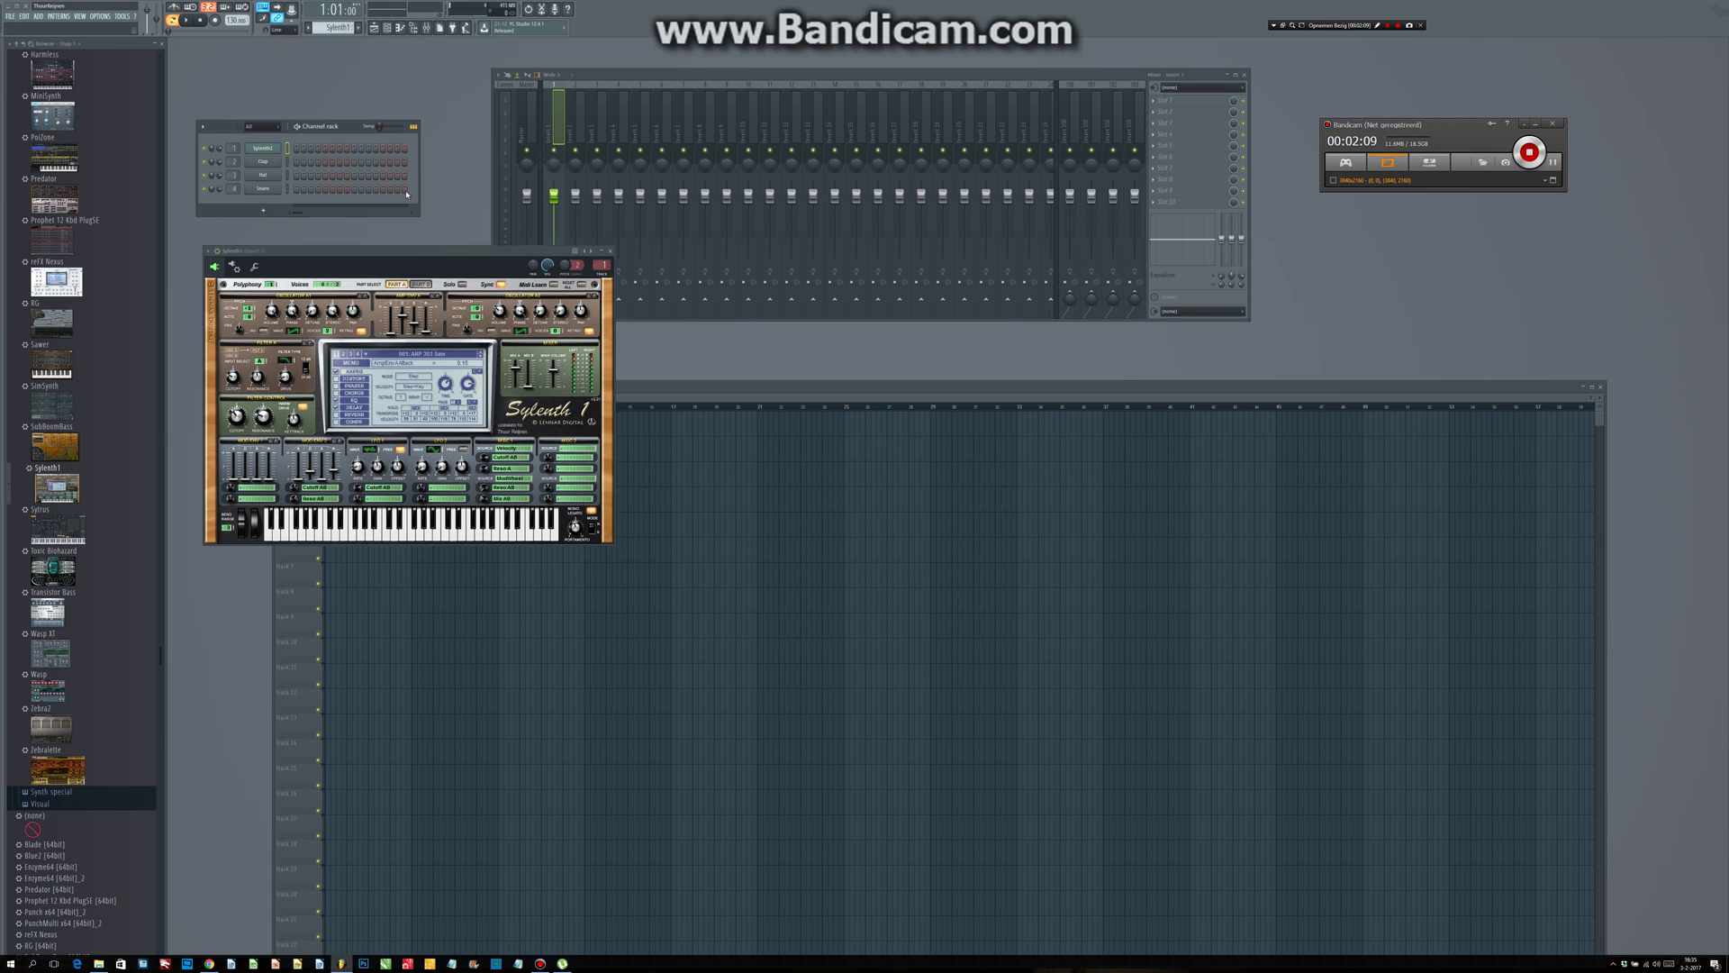
Step: Move the Sylenth1 plugin window clear of the channel rack and open the channel's piano roll over the playlist's lower part
left_click_drag(411, 252, 576, 88)
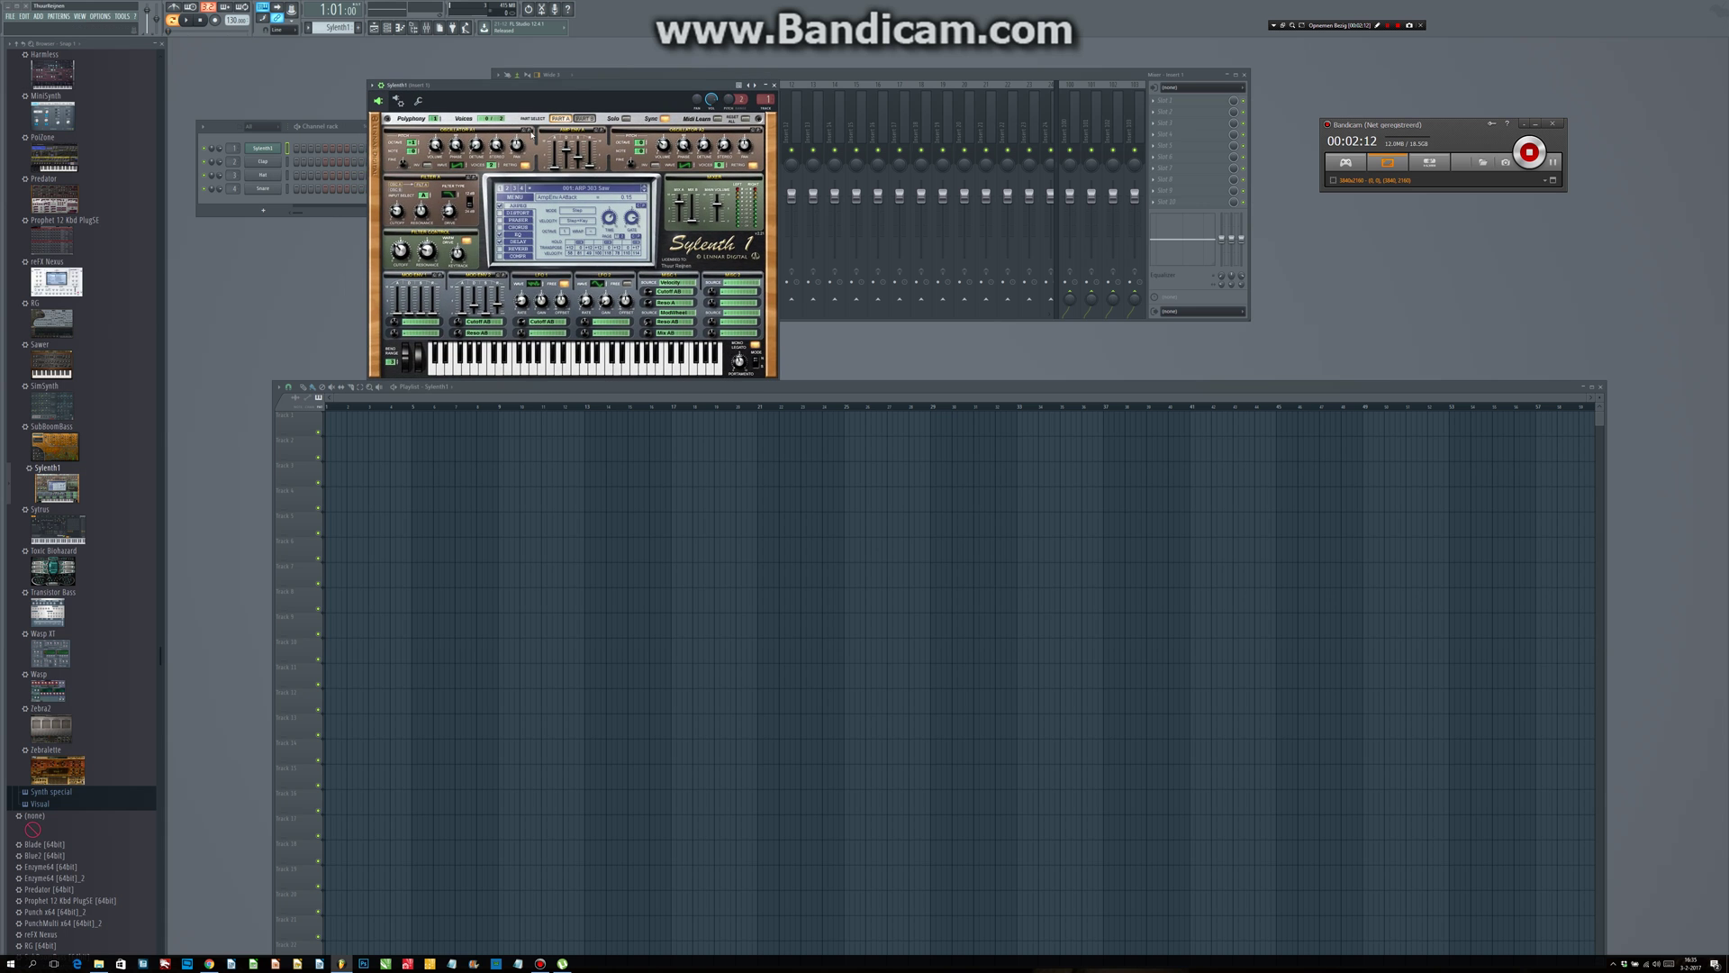
right_click(277, 146)
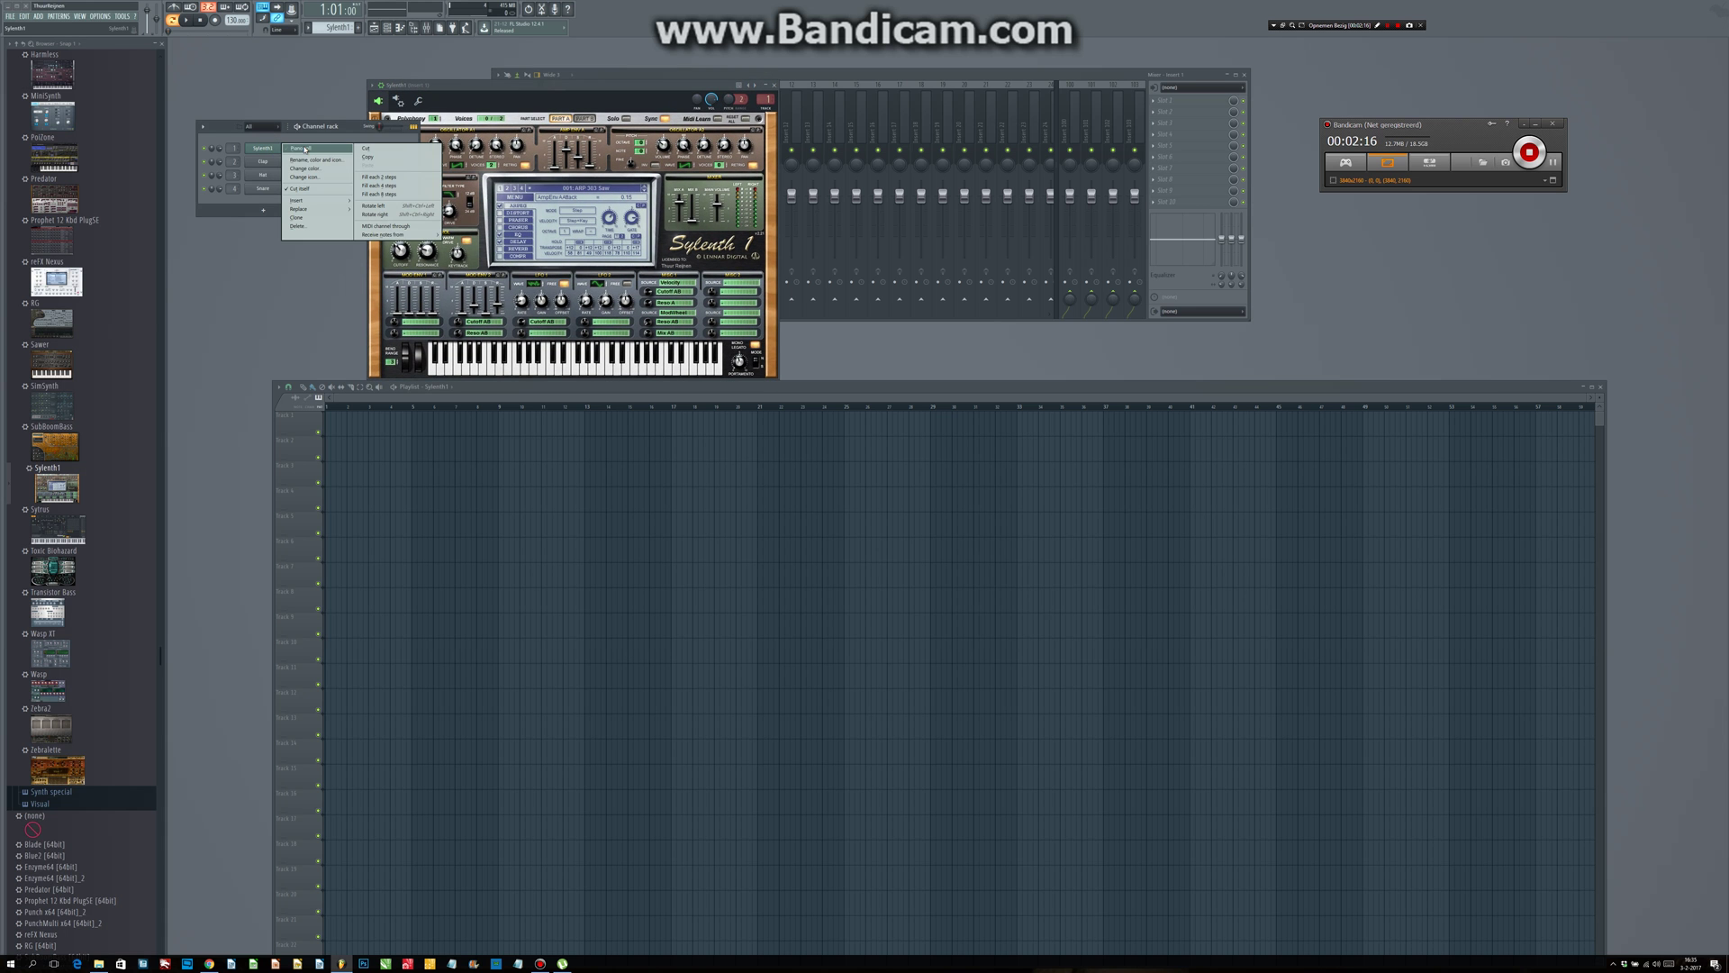
left_click(304, 149)
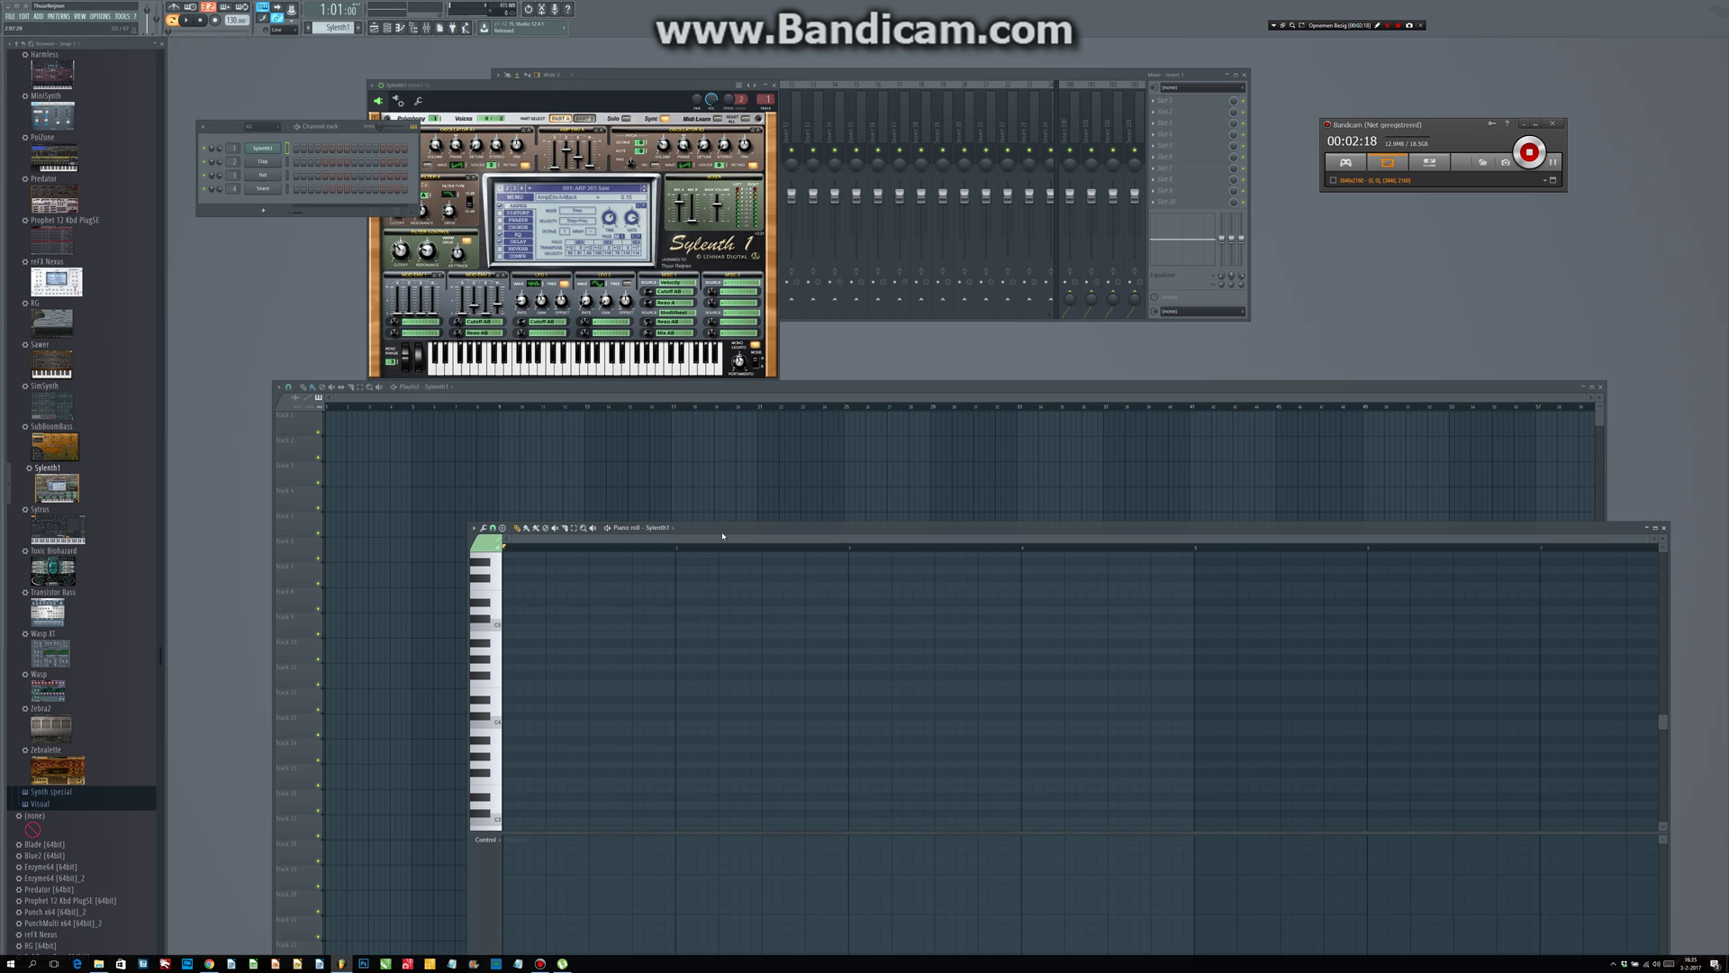
left_click_drag(721, 532, 511, 428)
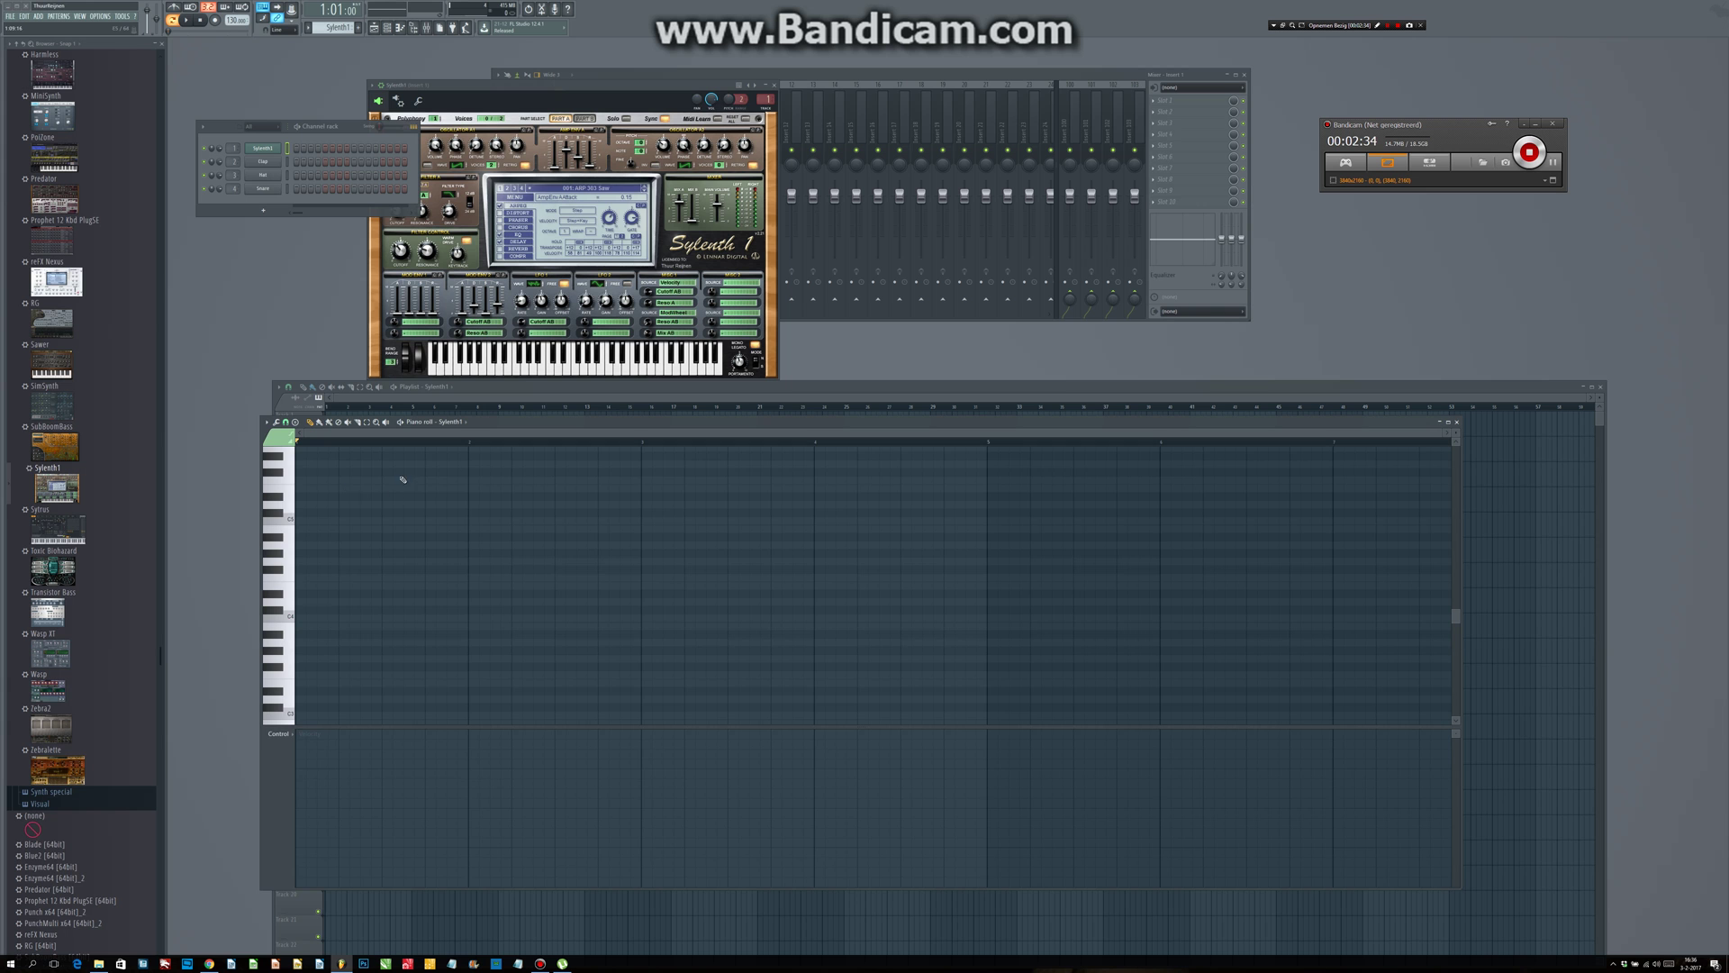
left_click_drag(509, 422, 527, 557)
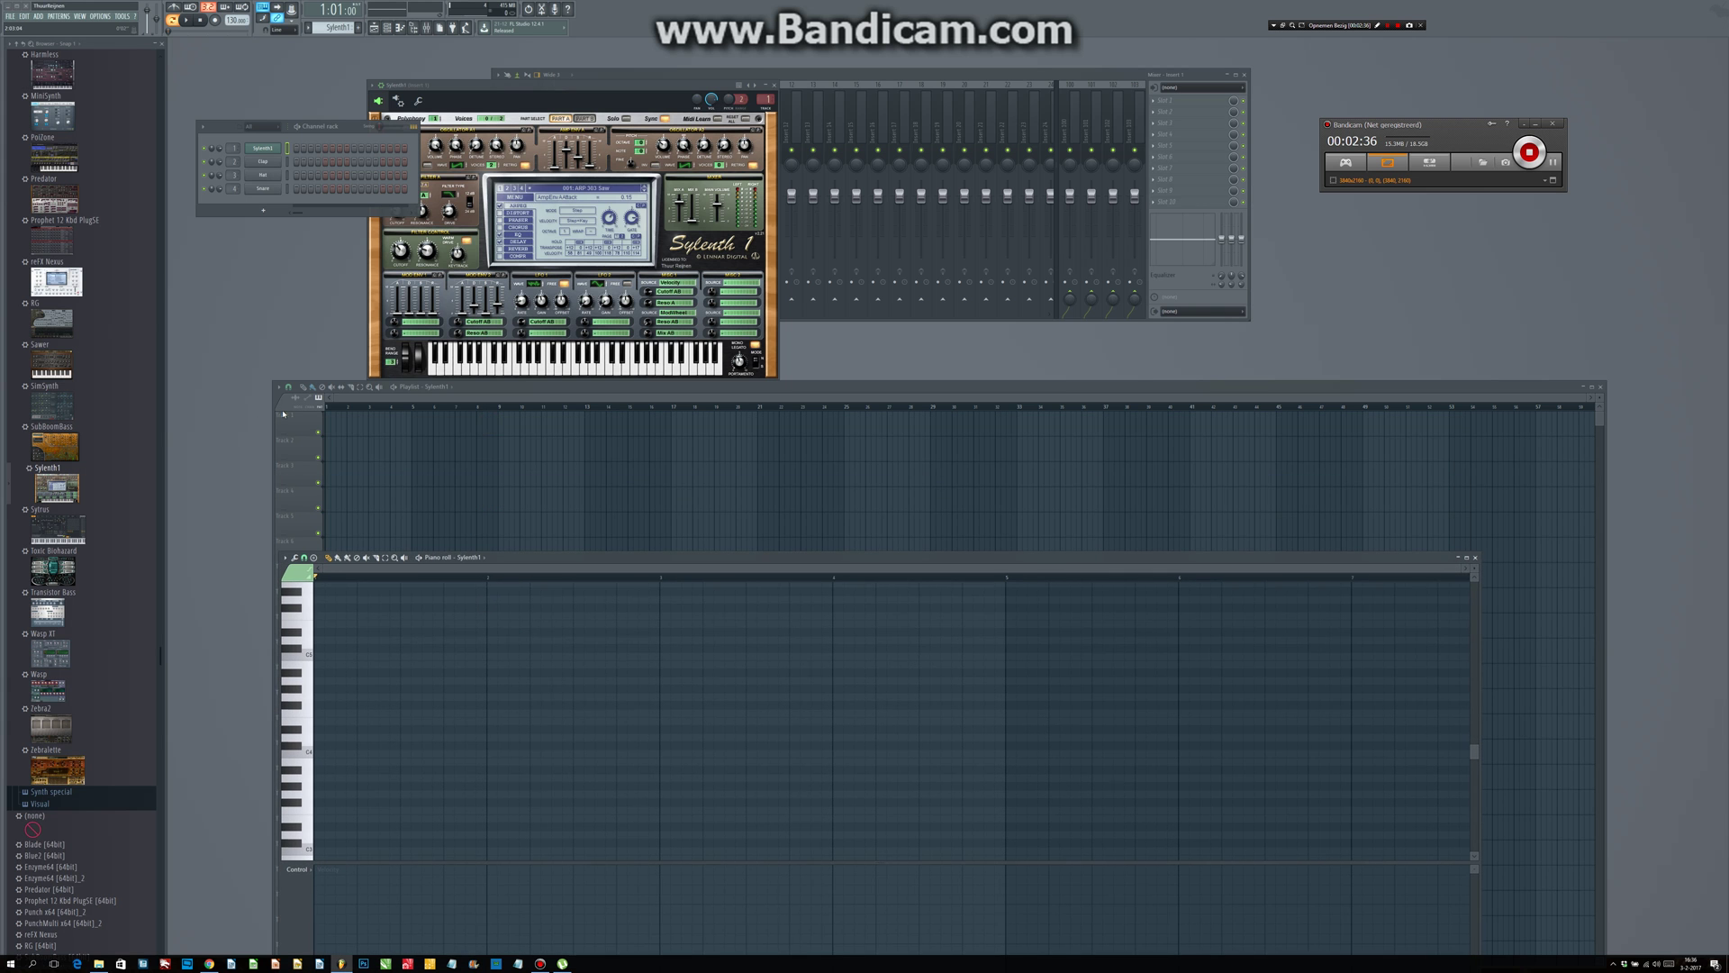
Step: Place the Sylenth1 pattern at the start of playlist Track 1 and reopen the Sylenth1 channel's piano roll
left_click(333, 433)
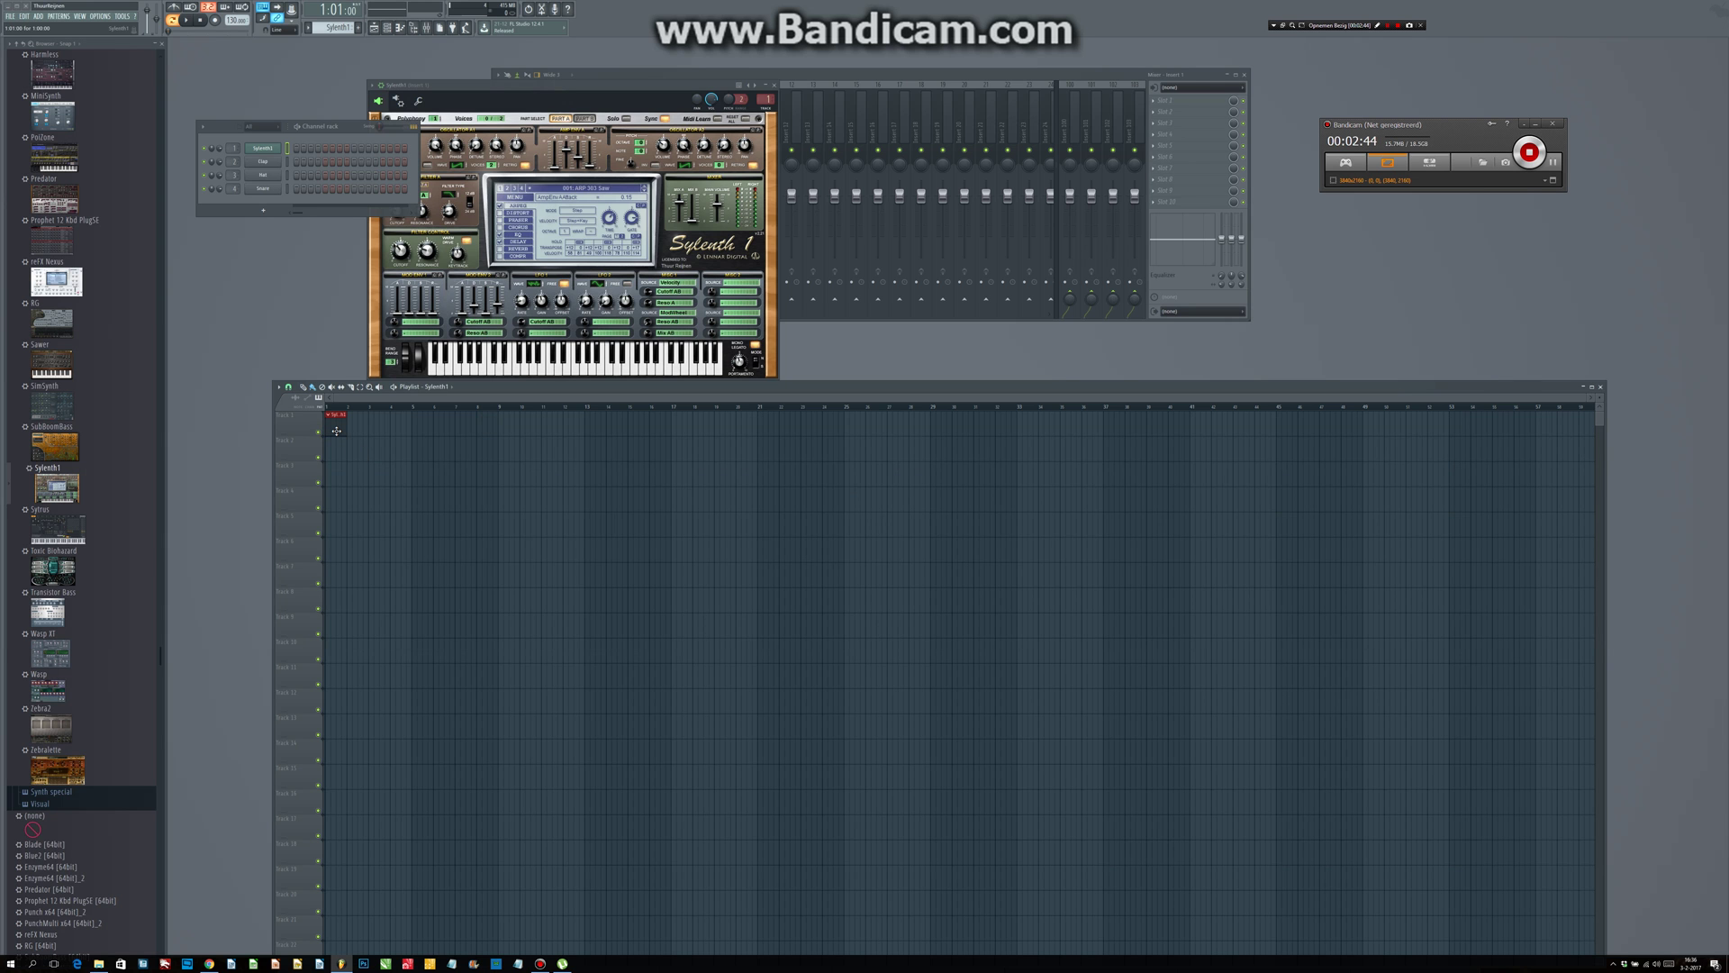
right_click(275, 146)
left_click(256, 148)
right_click(255, 148)
left_click(306, 152)
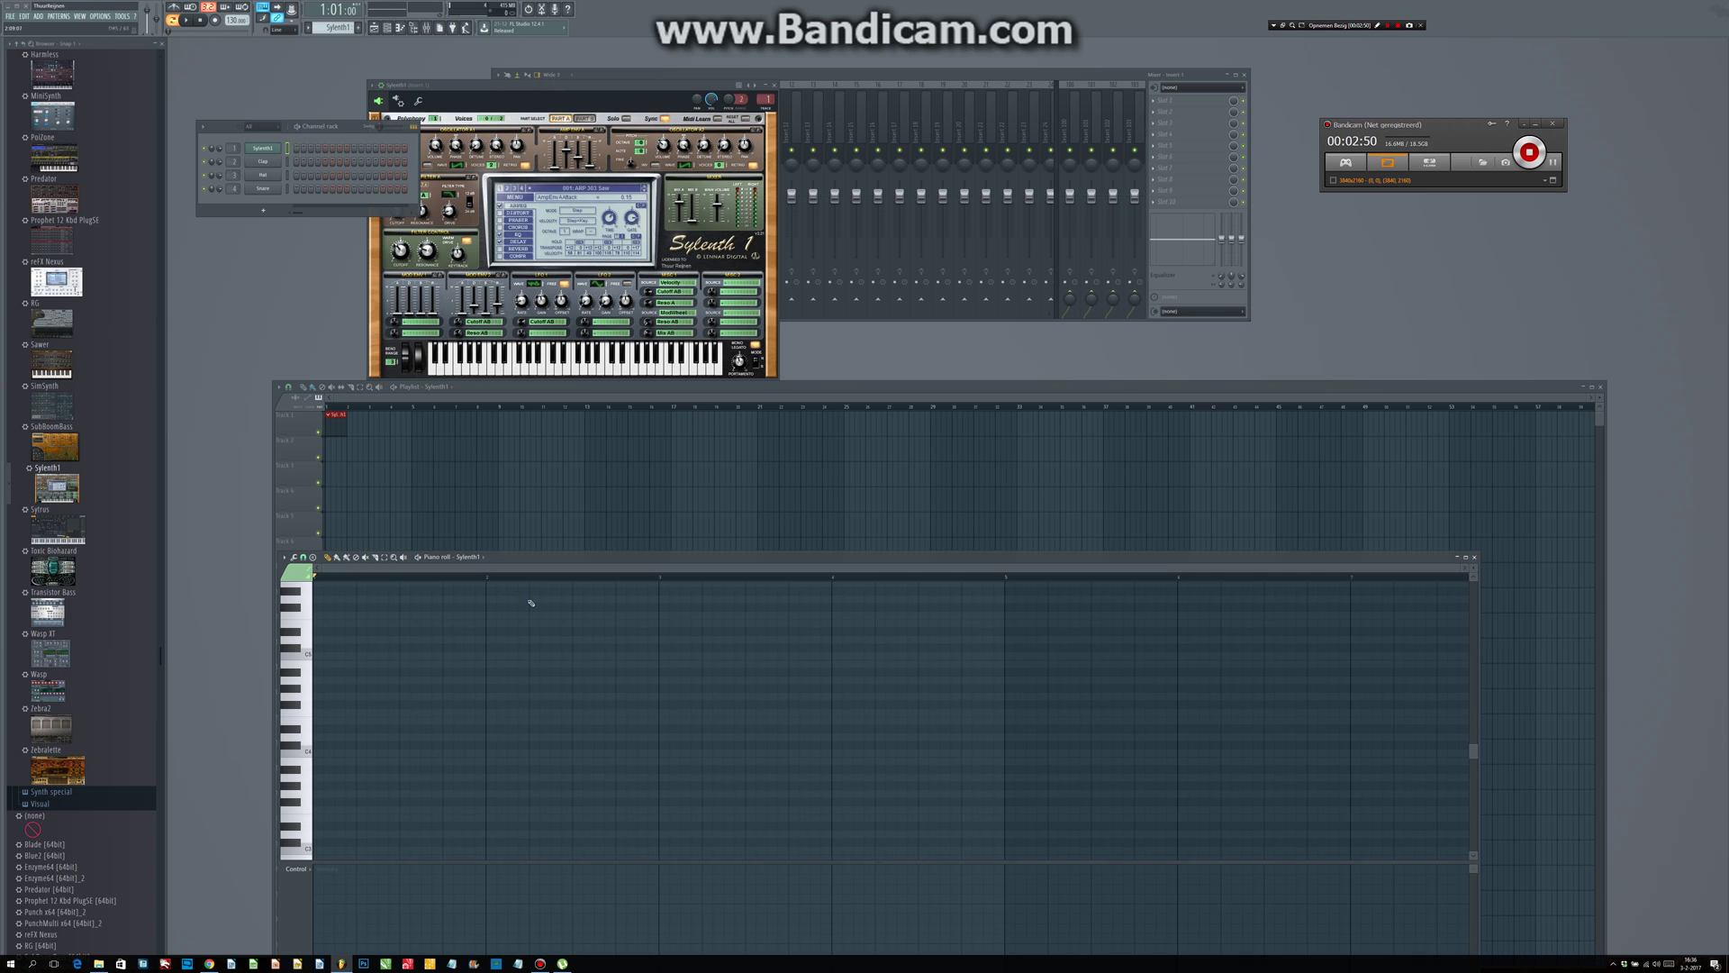
left_click_drag(509, 560, 512, 476)
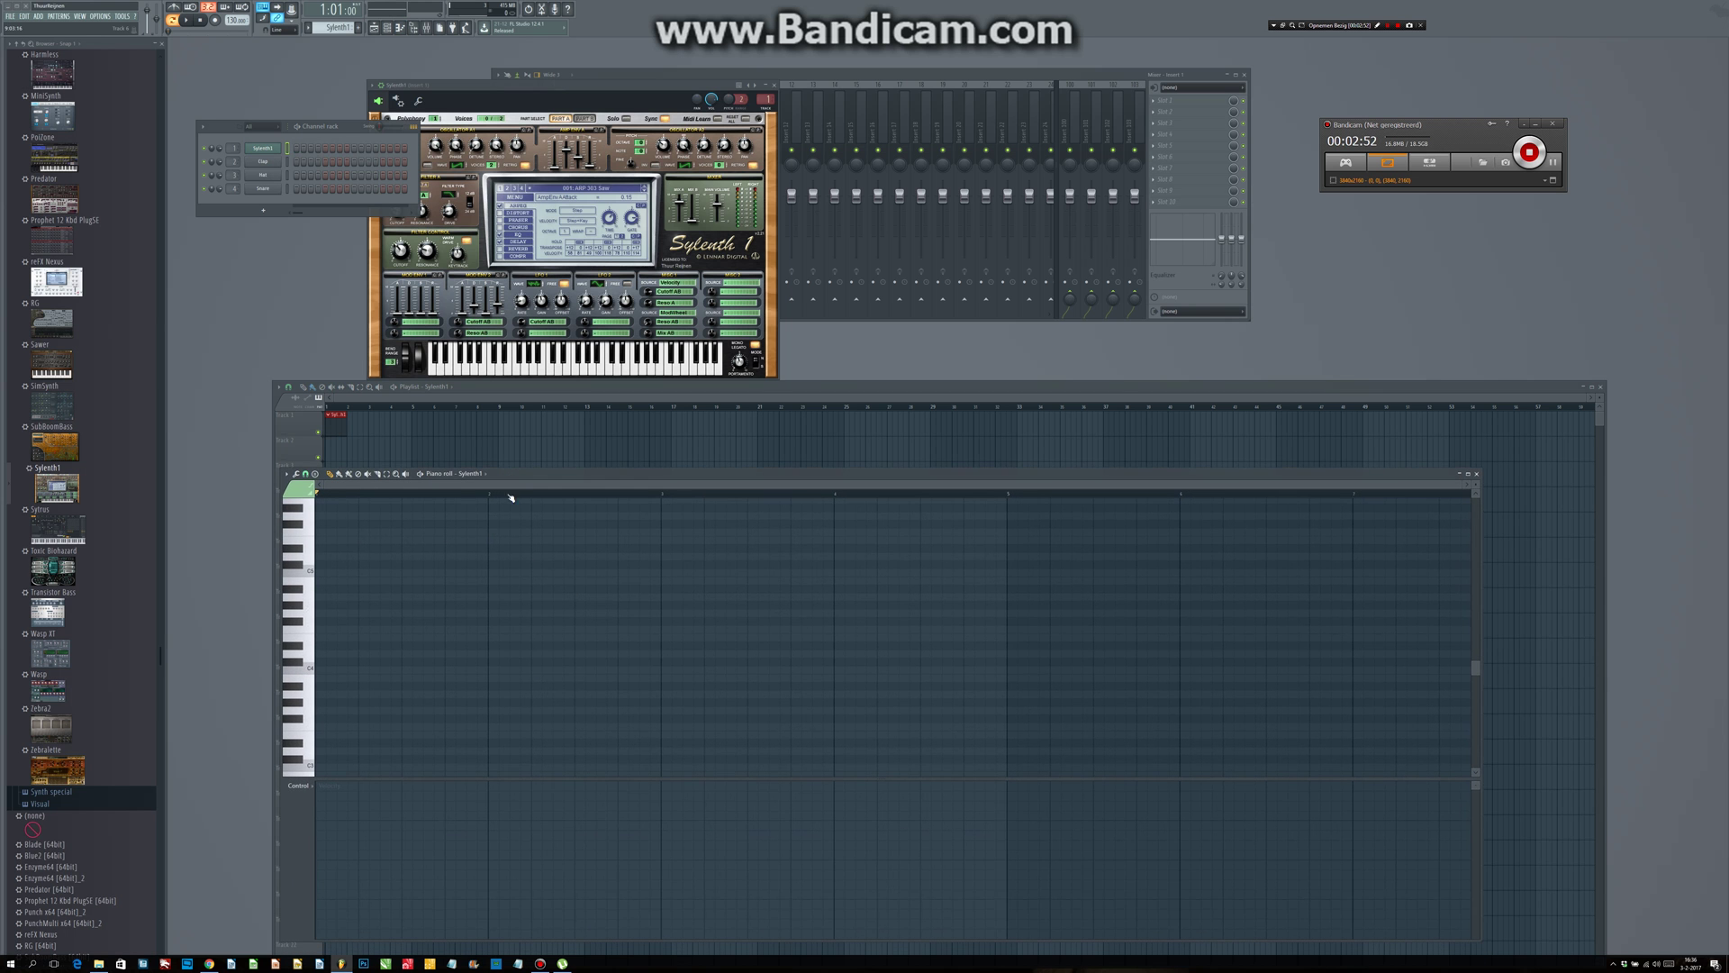
Step: Draw C notes on beats 1 and 3 of bar 1 and beat 1 of bar 2, two higher notes on beats 2 and 4, and start playback
left_click(324, 574)
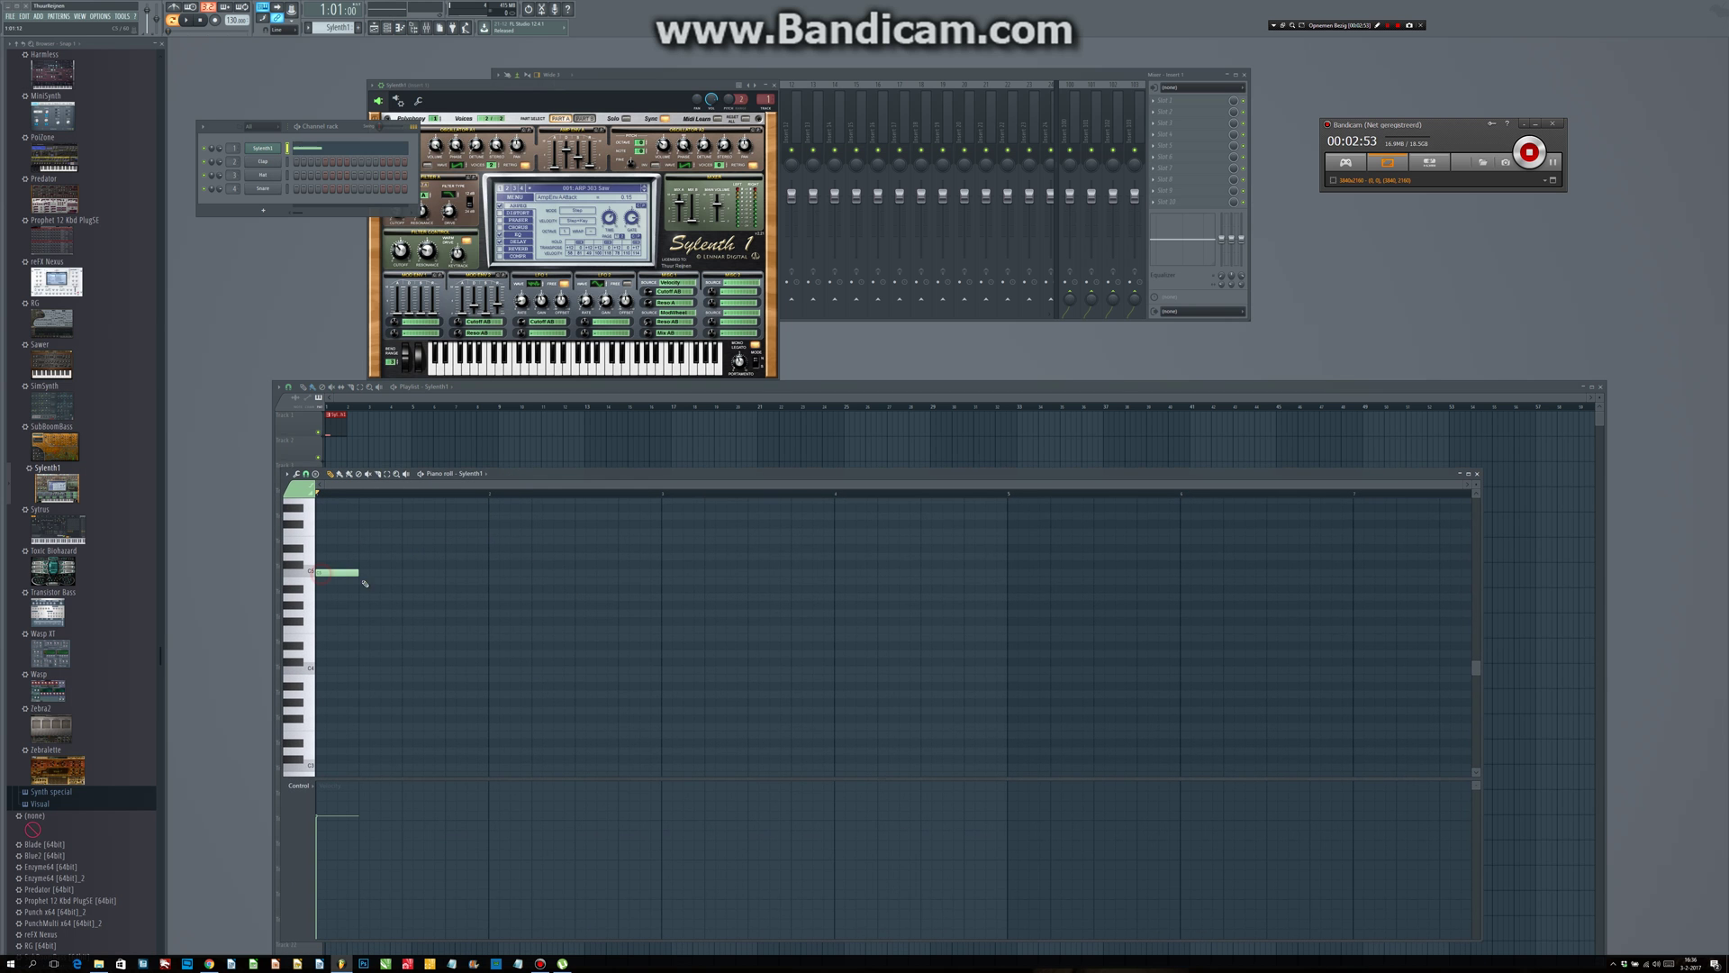
left_click(407, 574)
left_click(497, 574)
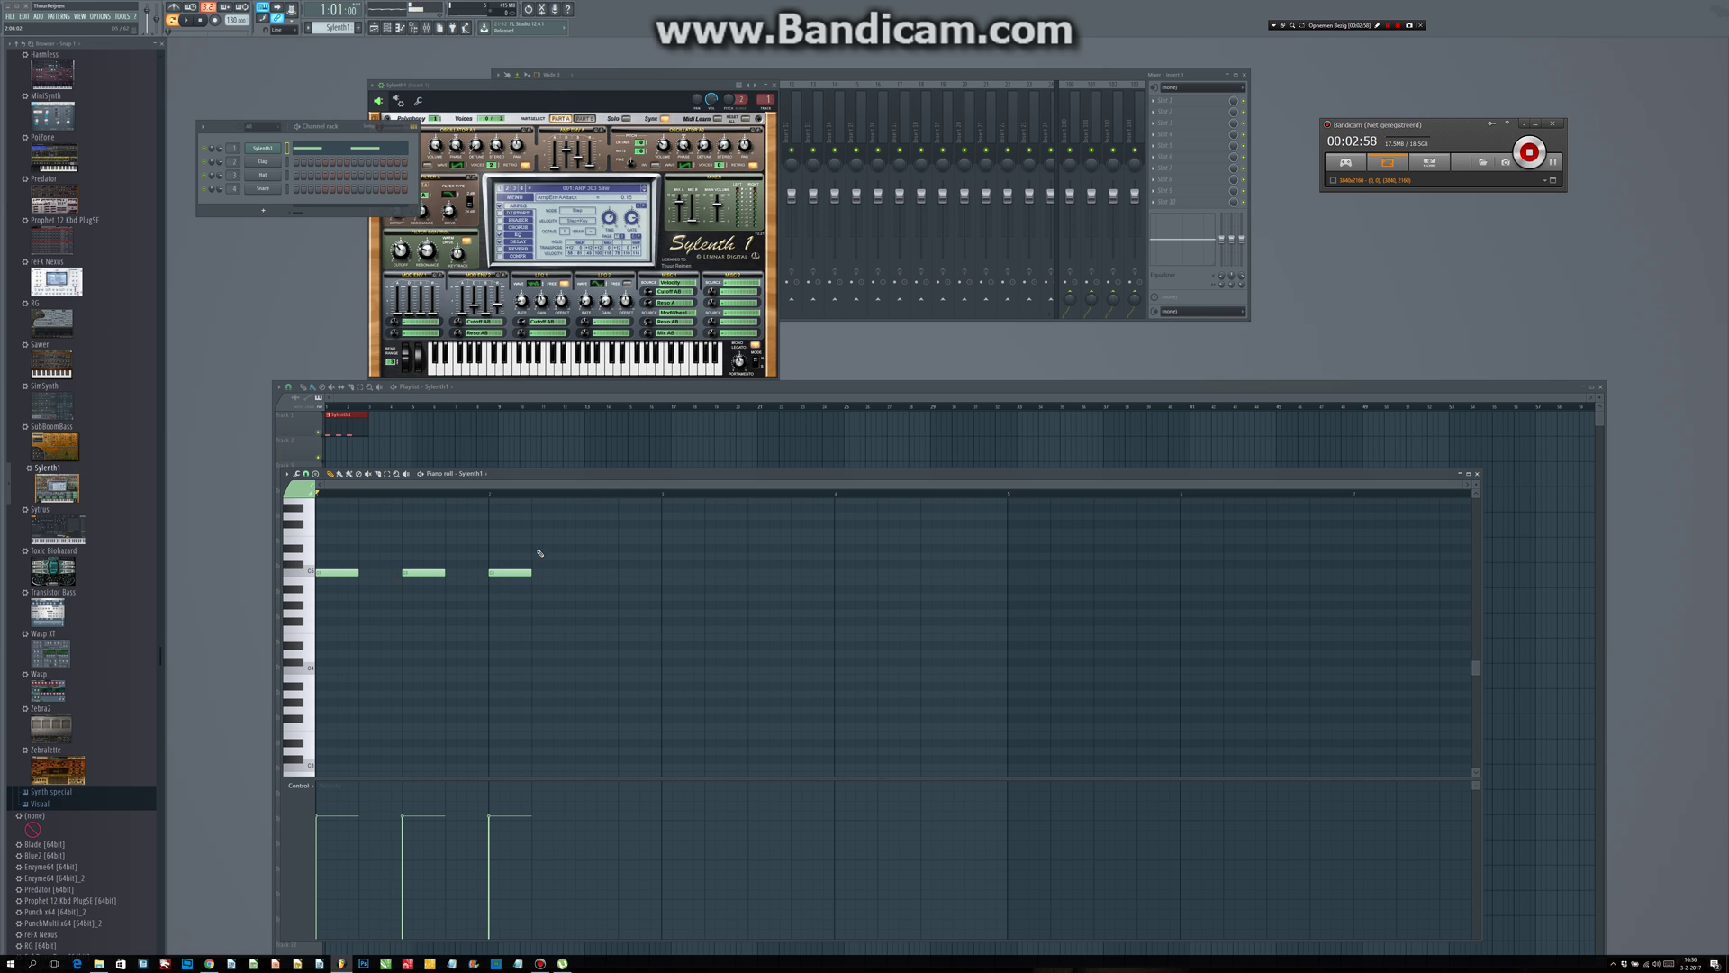
left_click(540, 541)
left_click(622, 541)
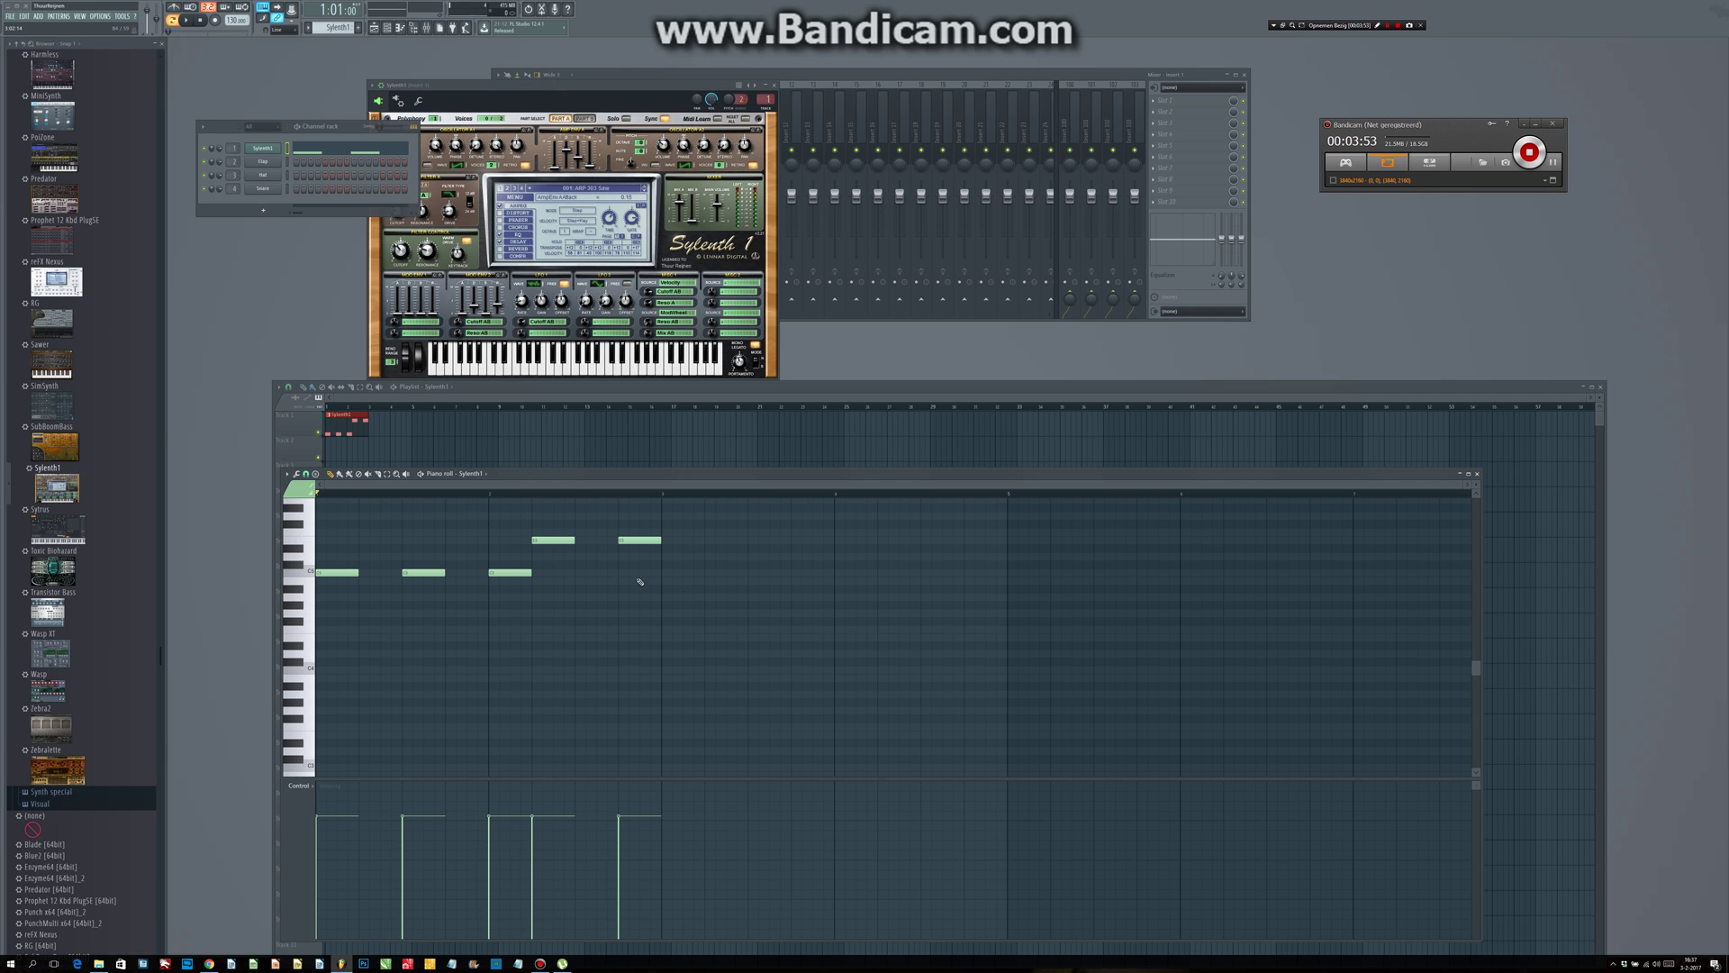
left_click(189, 23)
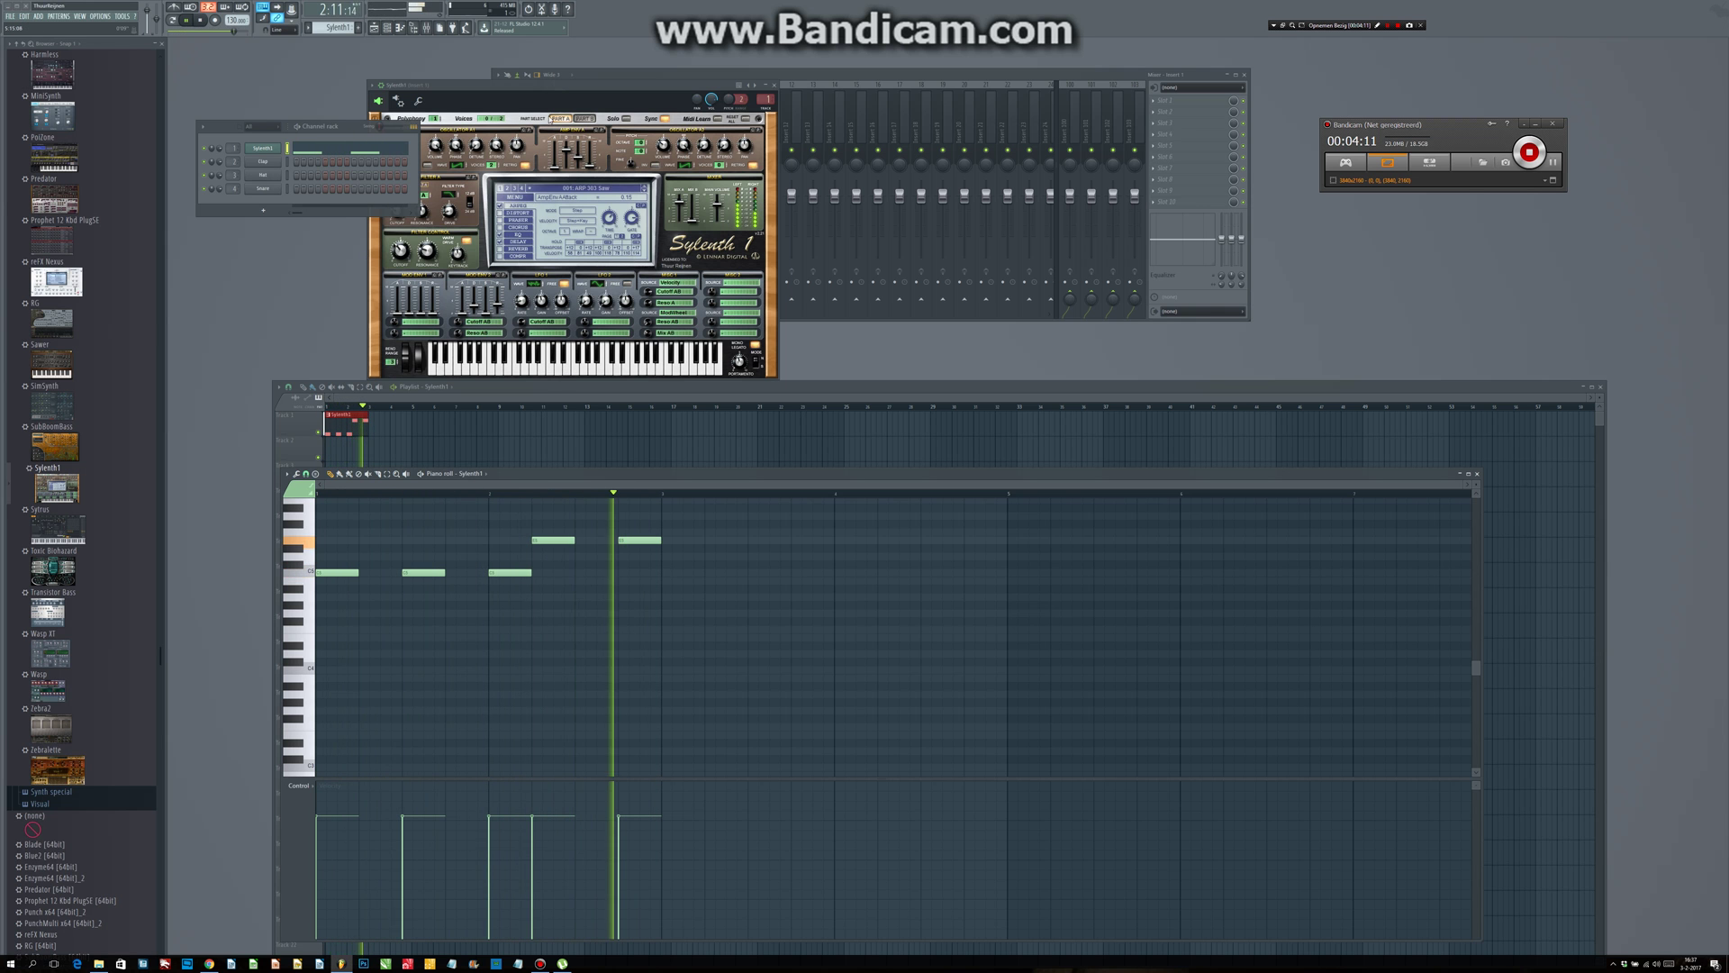
Step: Move the Sylenth1 plugin window off the mixer and name mixer Insert 1 Sylenth1
left_click_drag(550, 91, 97, 229)
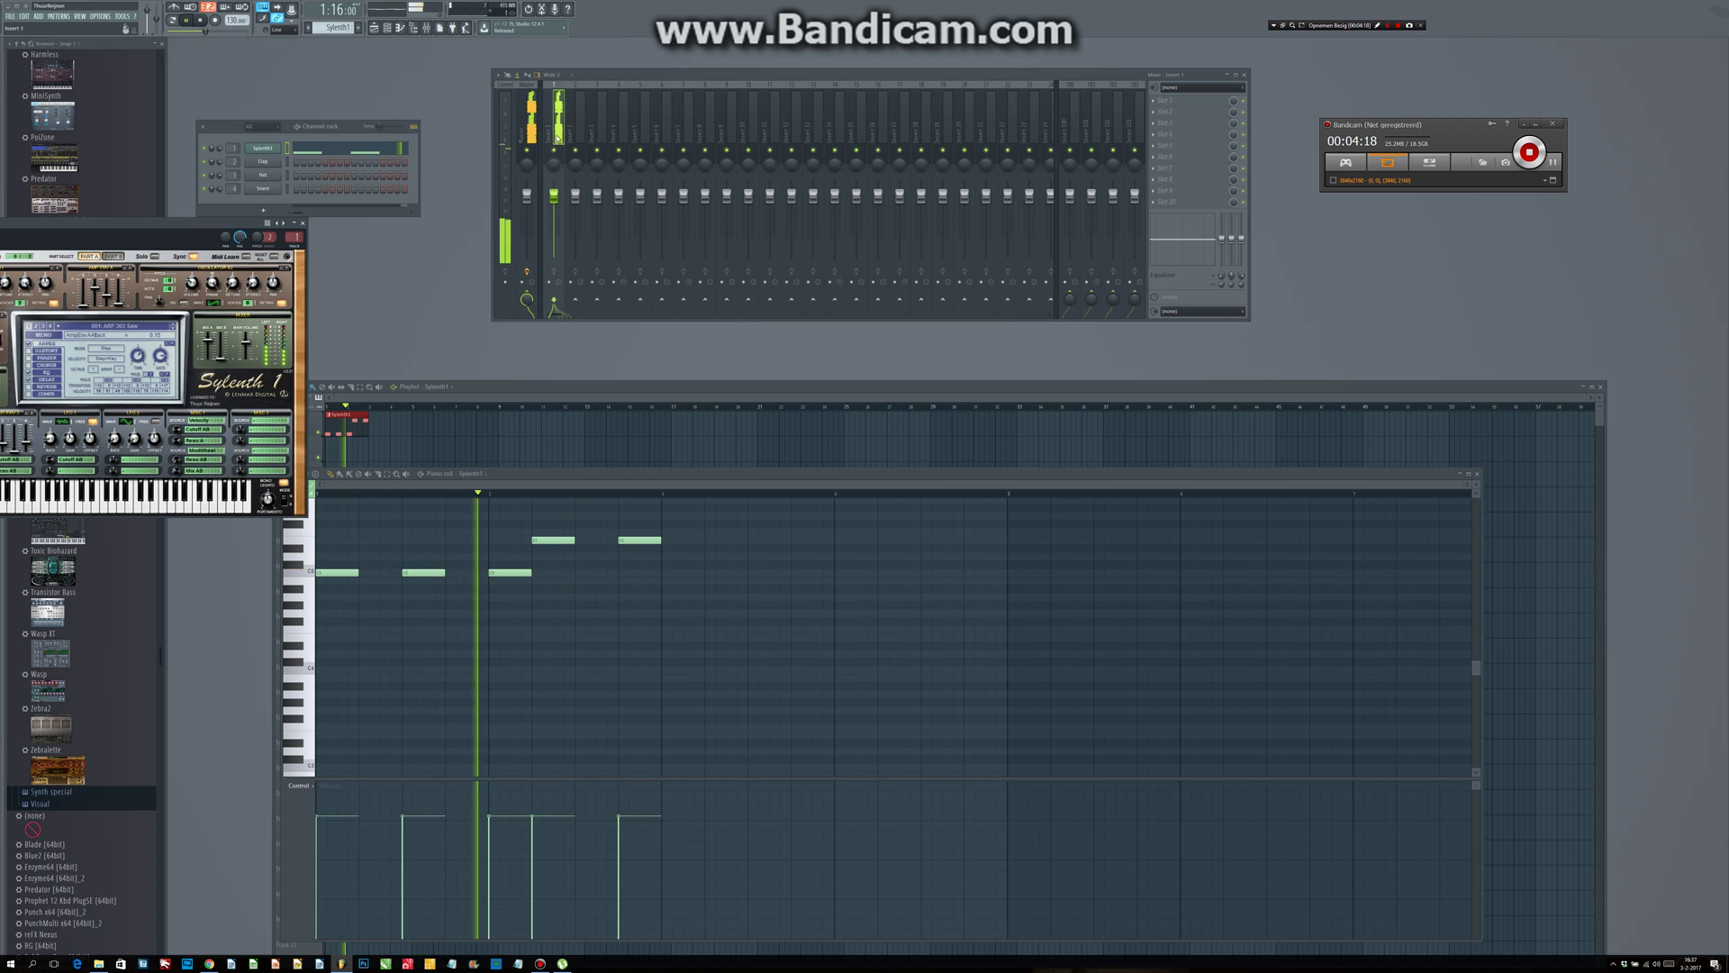
right_click(567, 86)
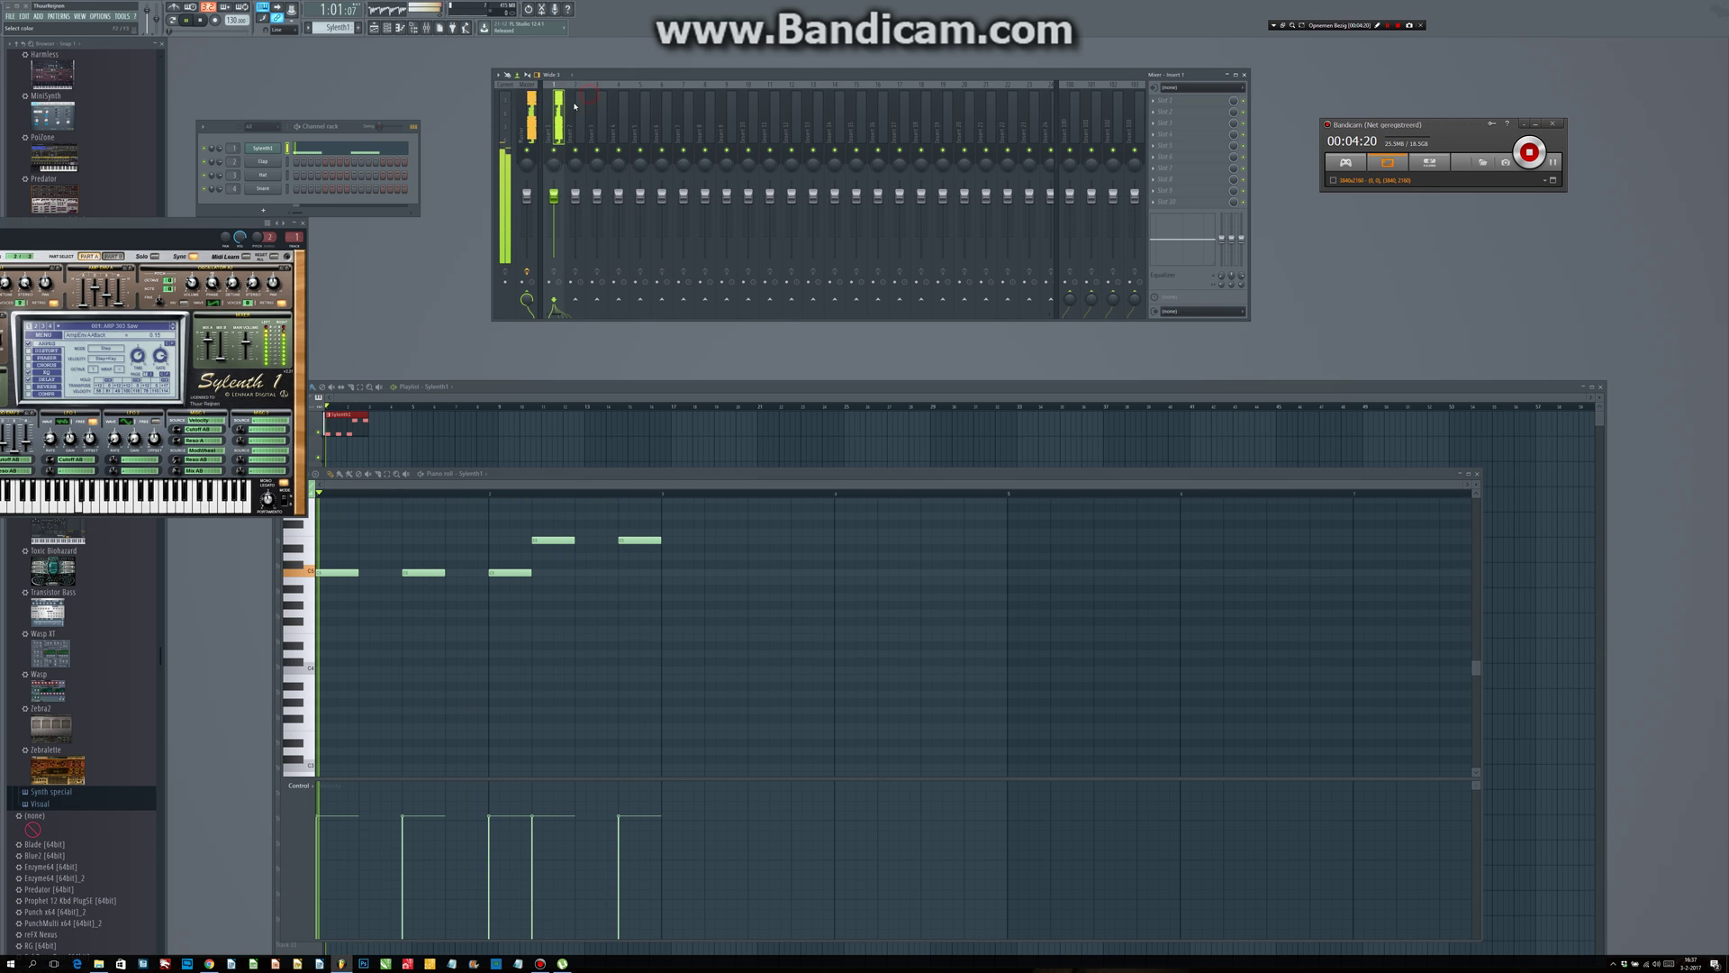
left_click(596, 93)
left_click(498, 95)
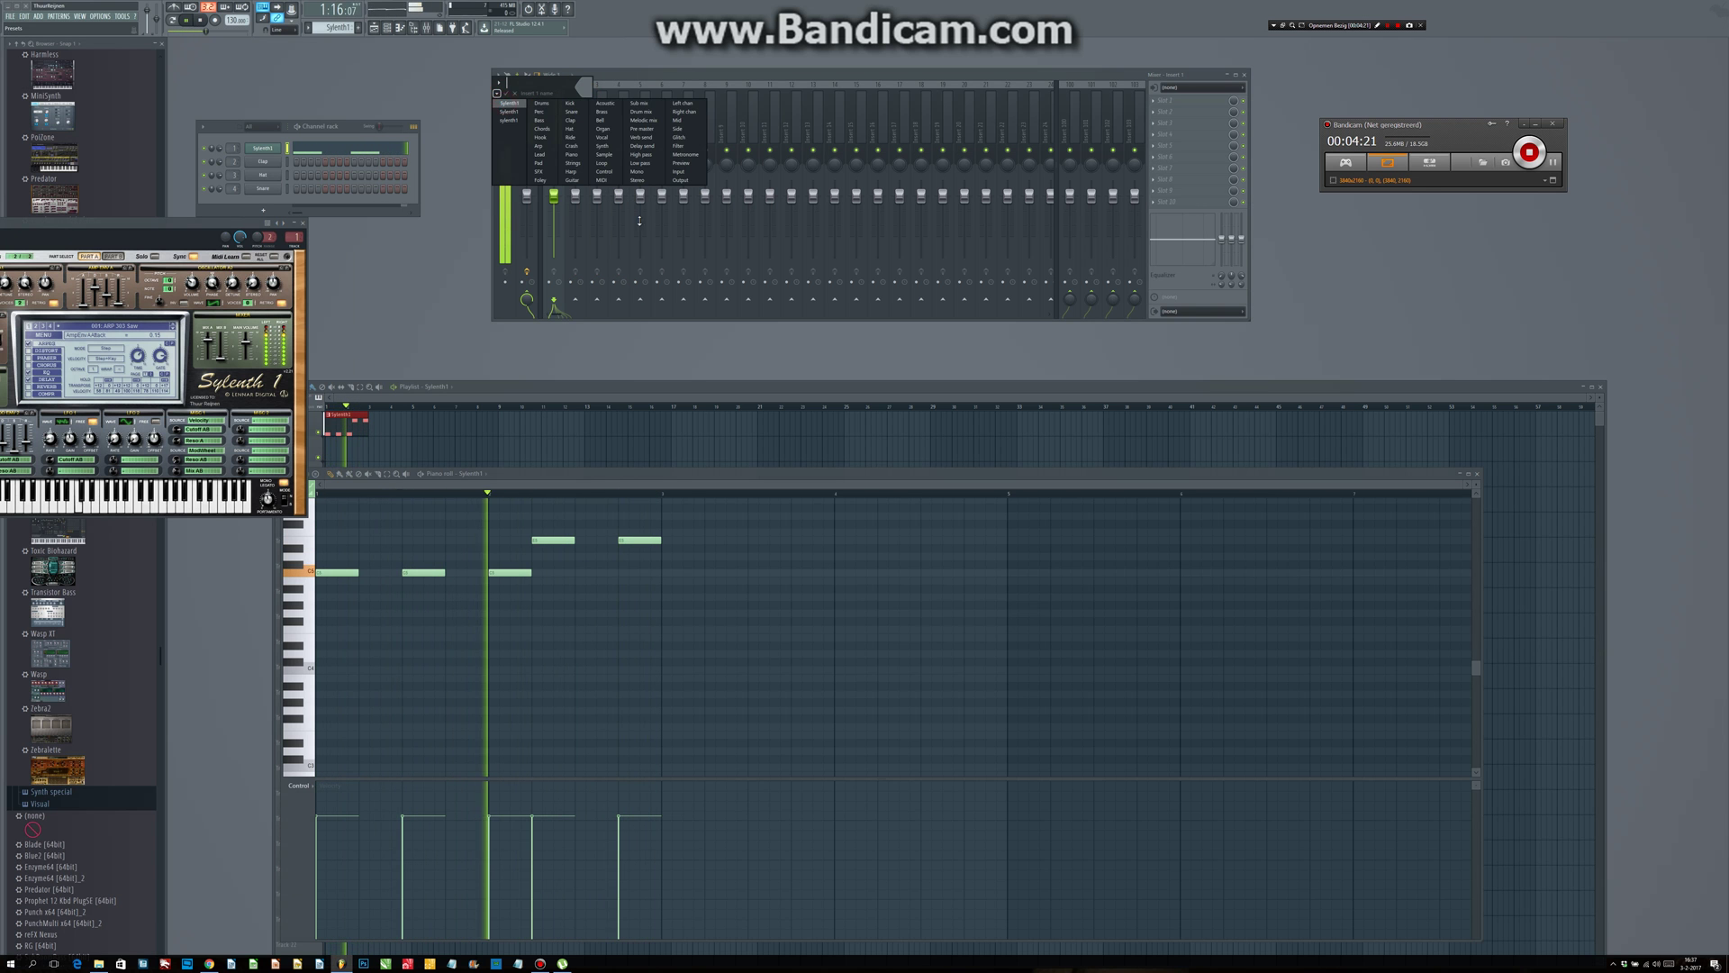
left_click(560, 160)
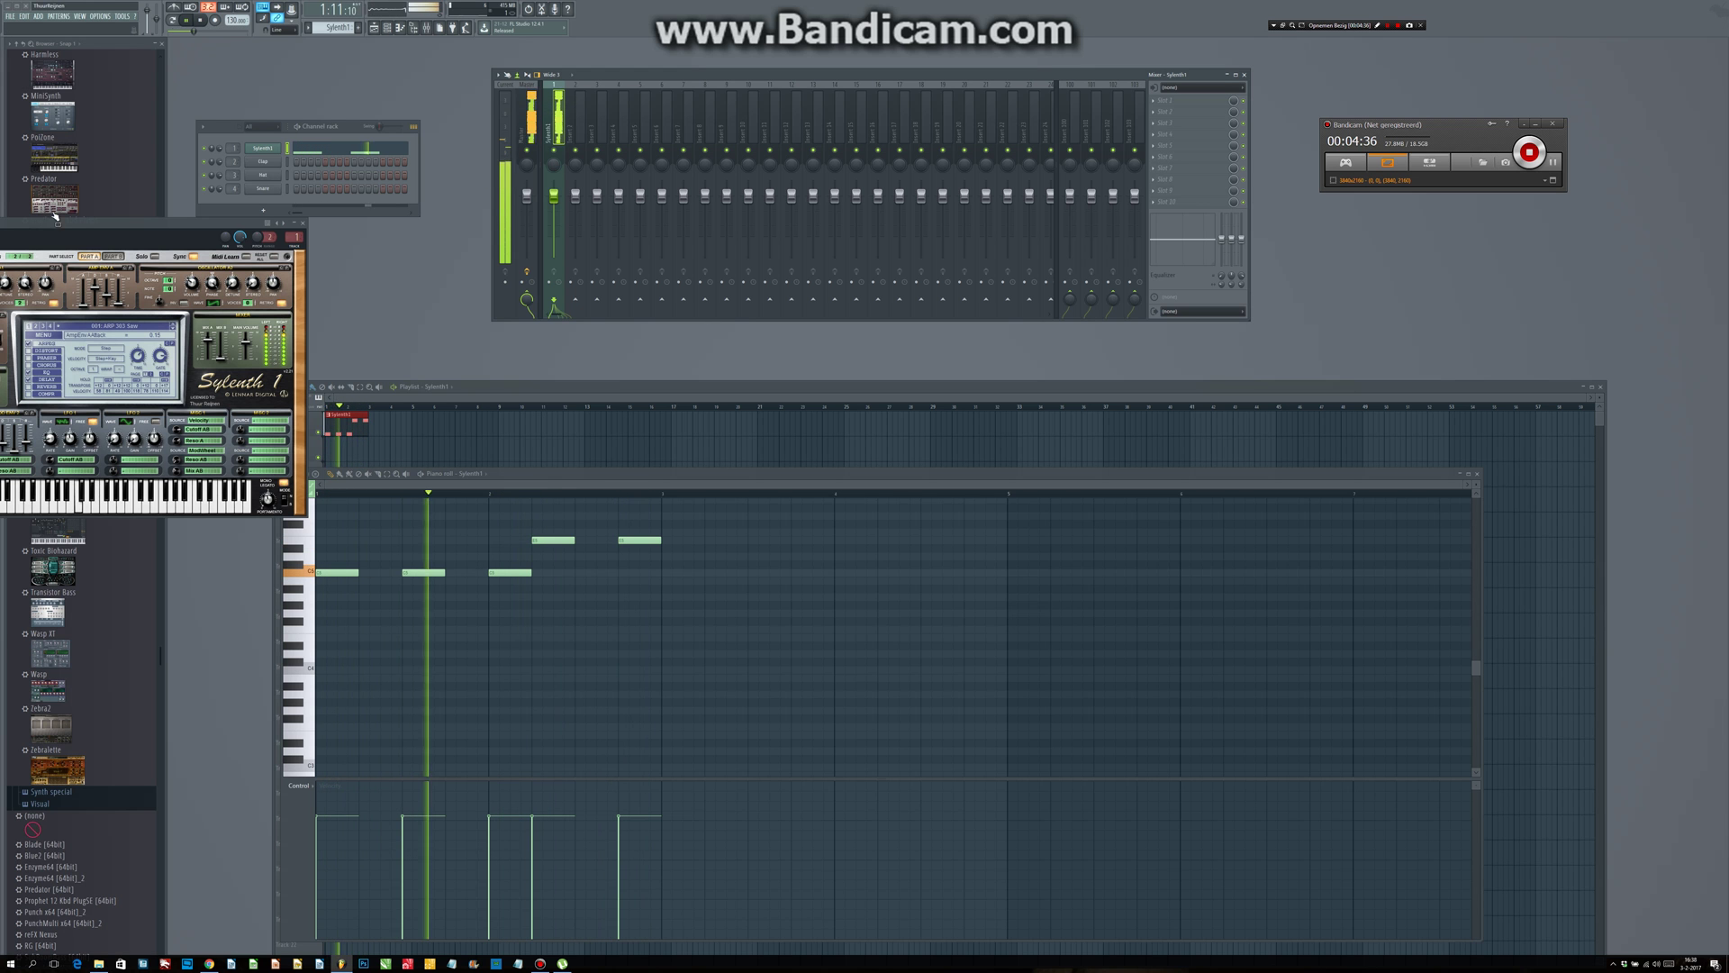
Step: Bring the Sylenth1 plugin window fully into view and load a different preset from its preset list
left_click_drag(135, 223, 326, 189)
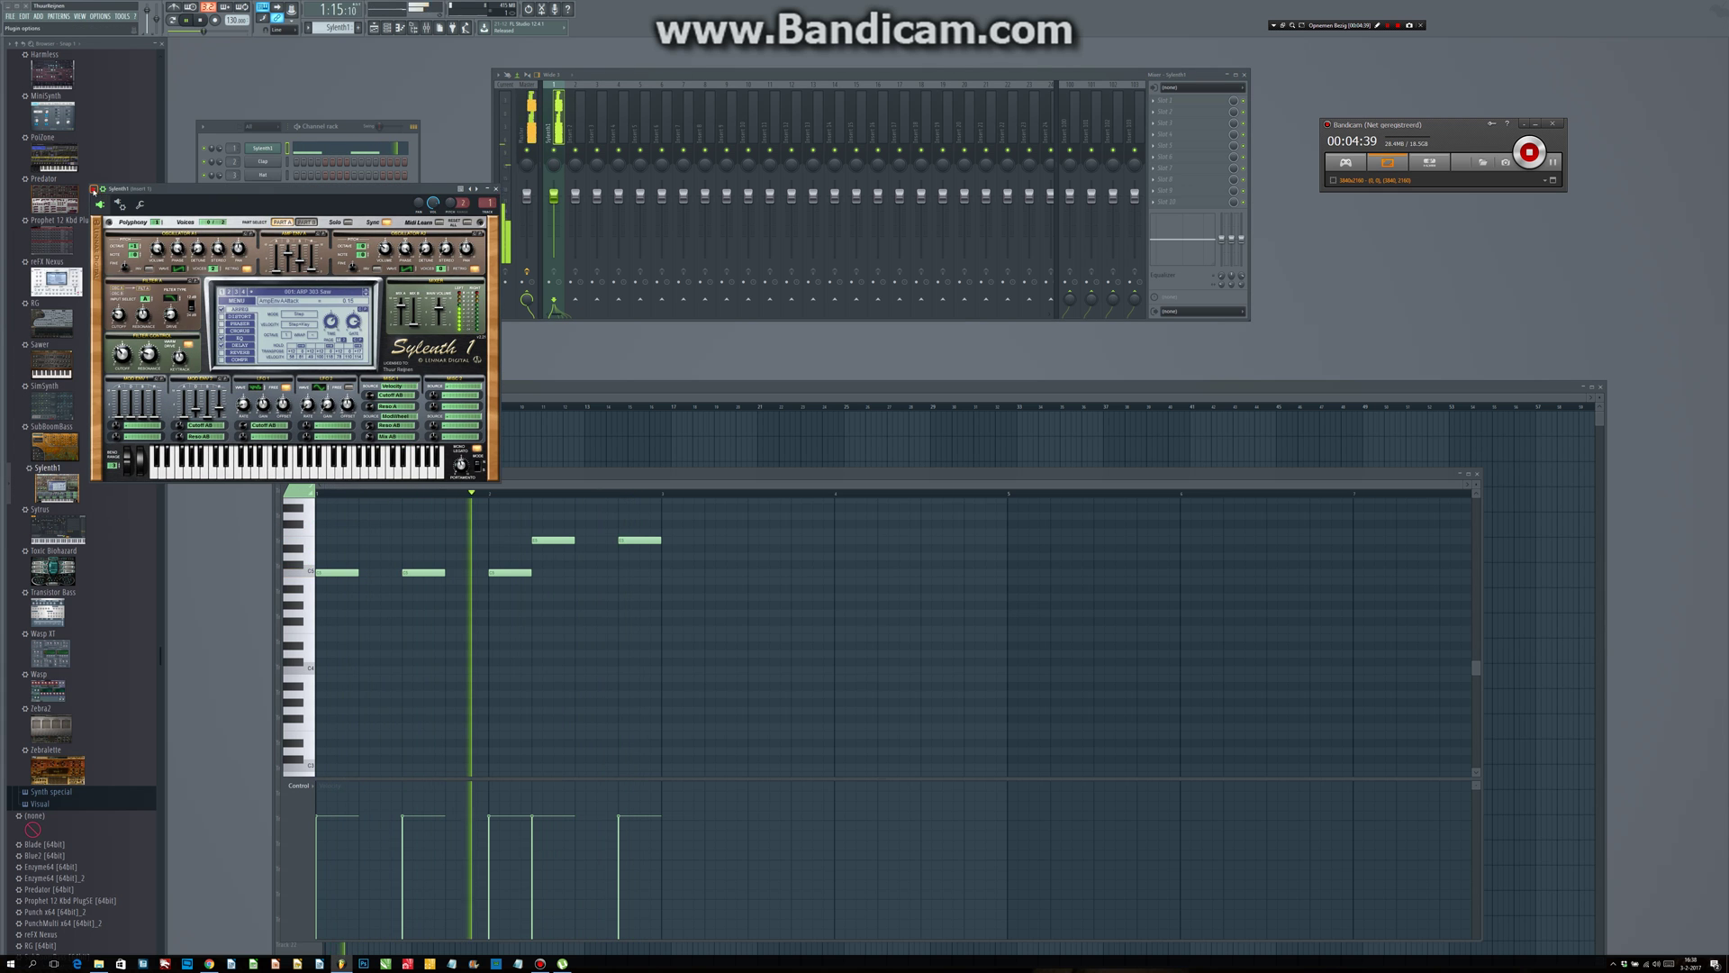
left_click(96, 190)
mouse_move(125, 217)
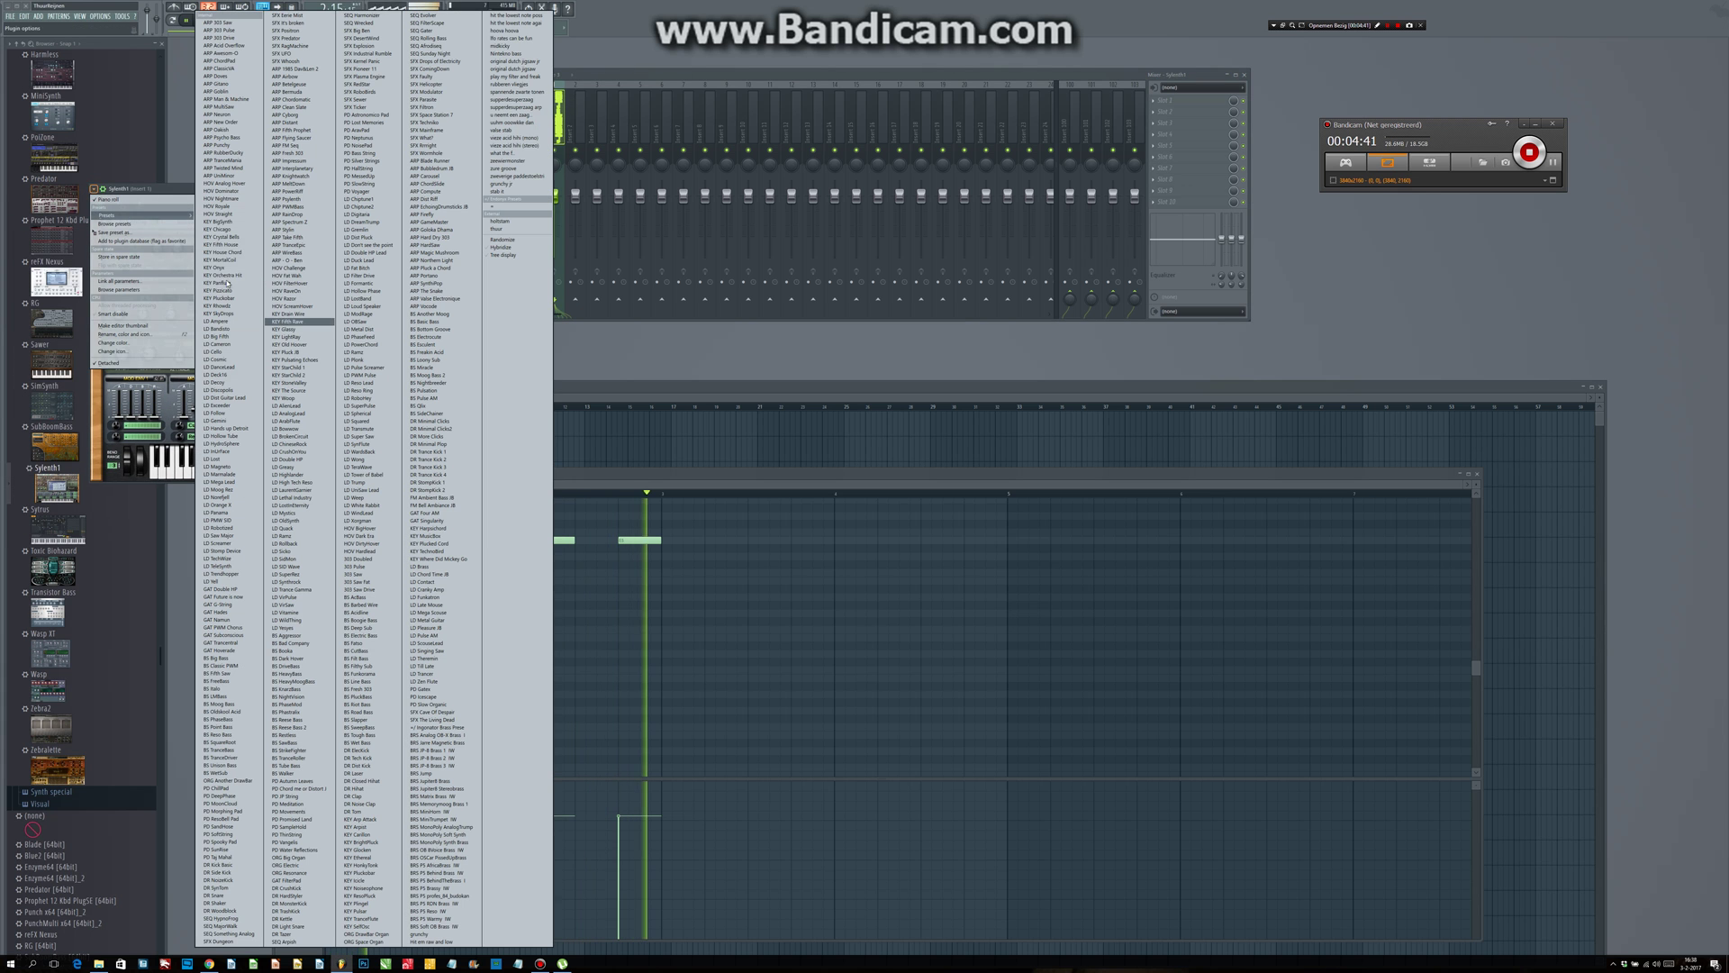
left_click(222, 191)
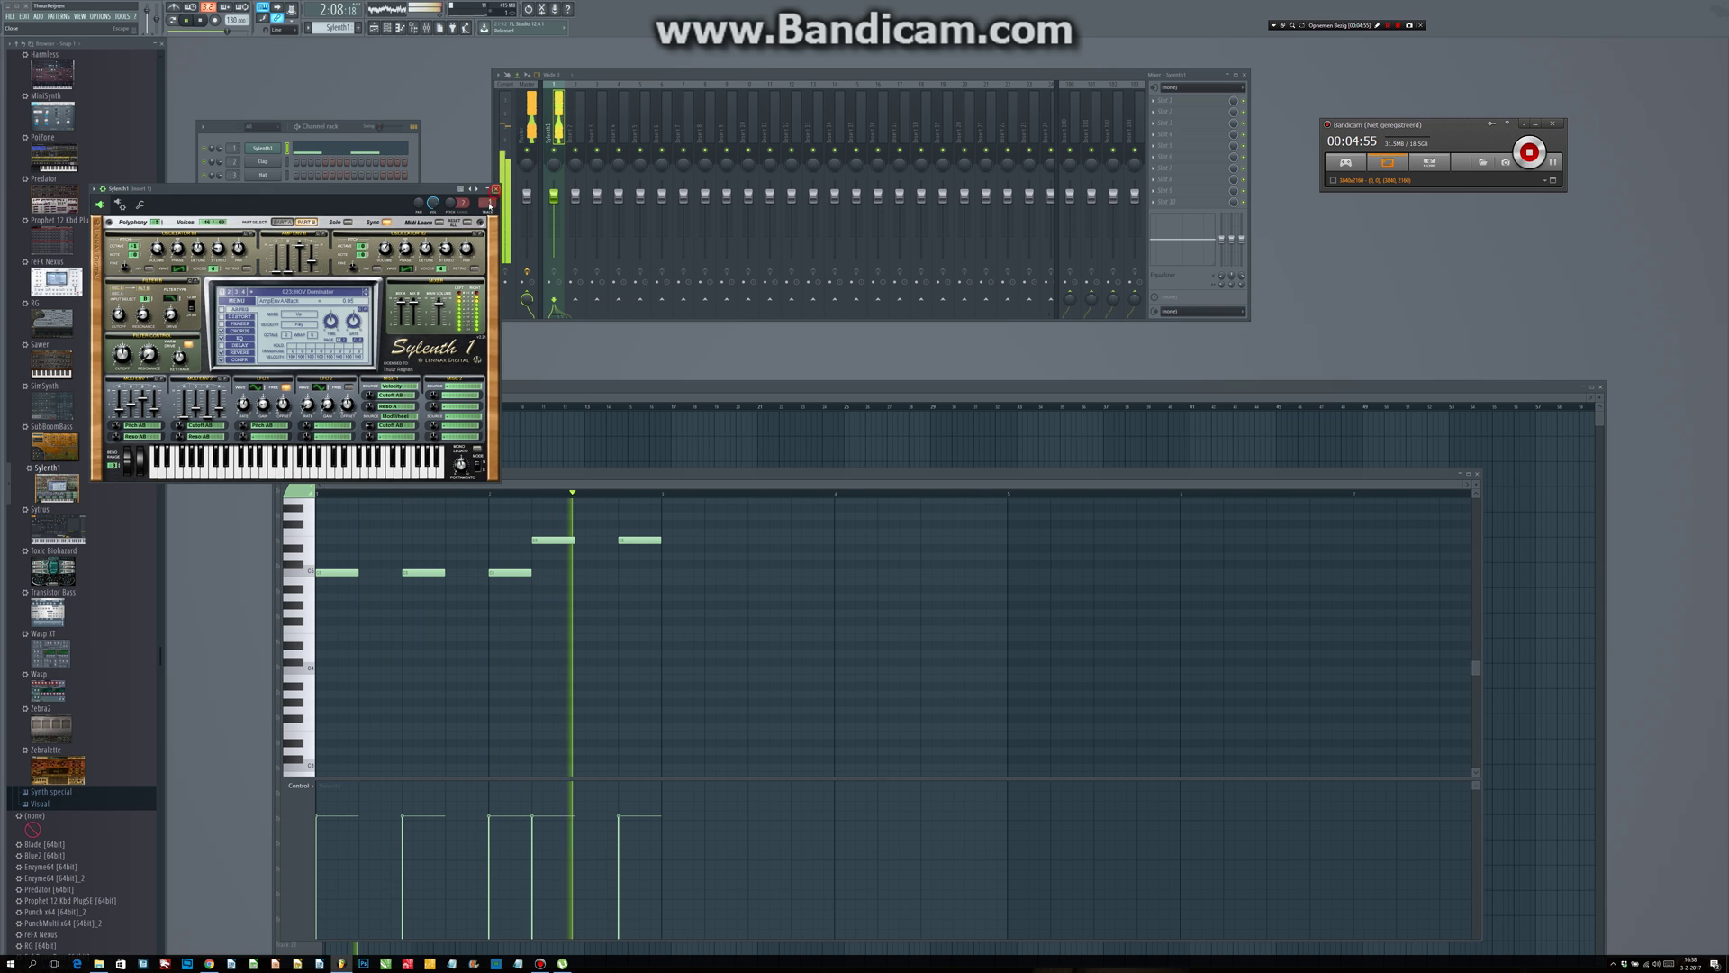
Step: Close the Sylenth1 plugin window and stop playback
left_click(495, 188)
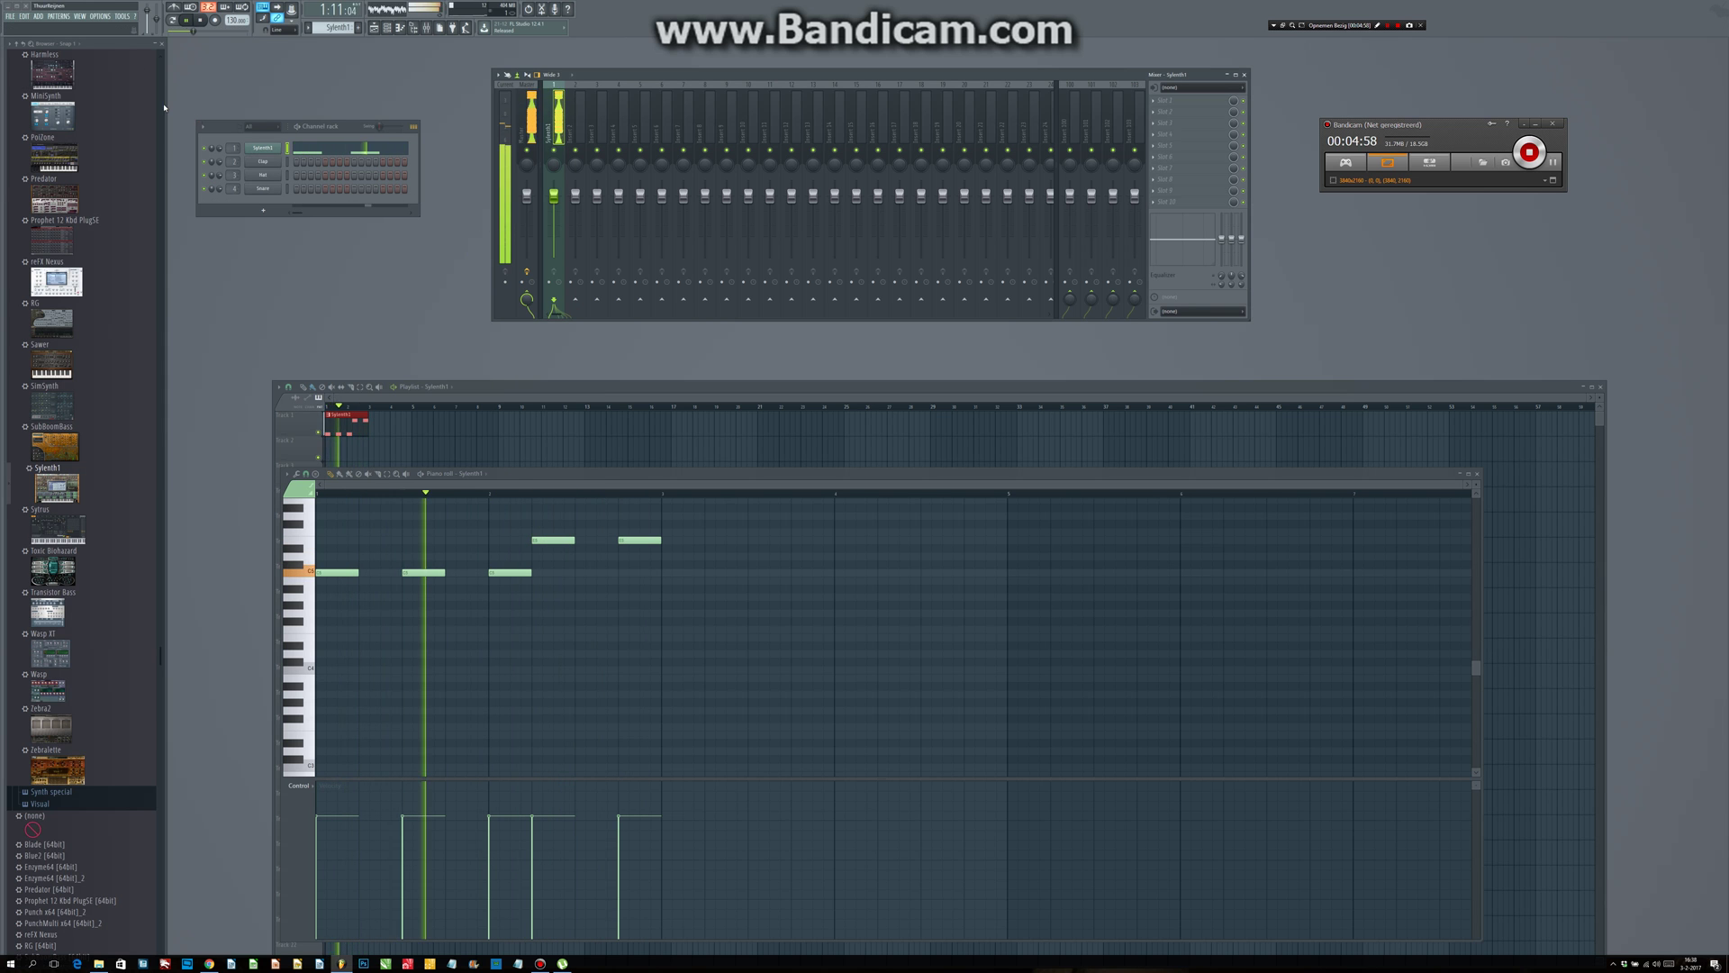
key("space")
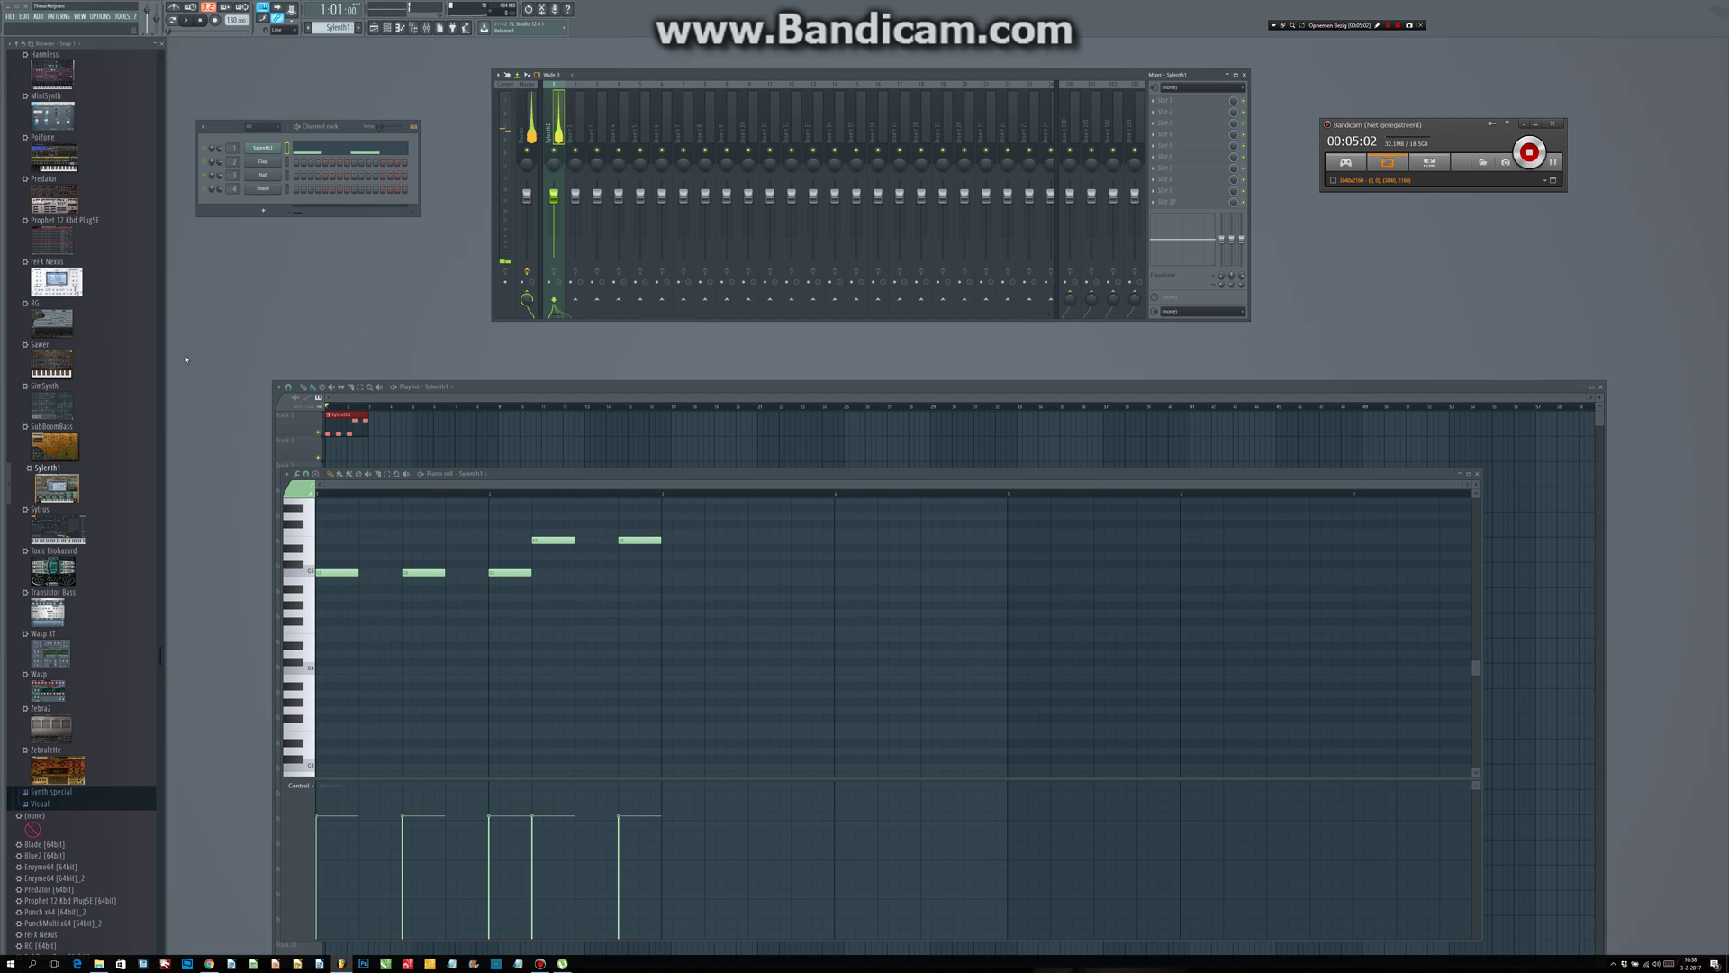
scroll(117, 286, "up", 15)
scroll(85, 198, "down", 1)
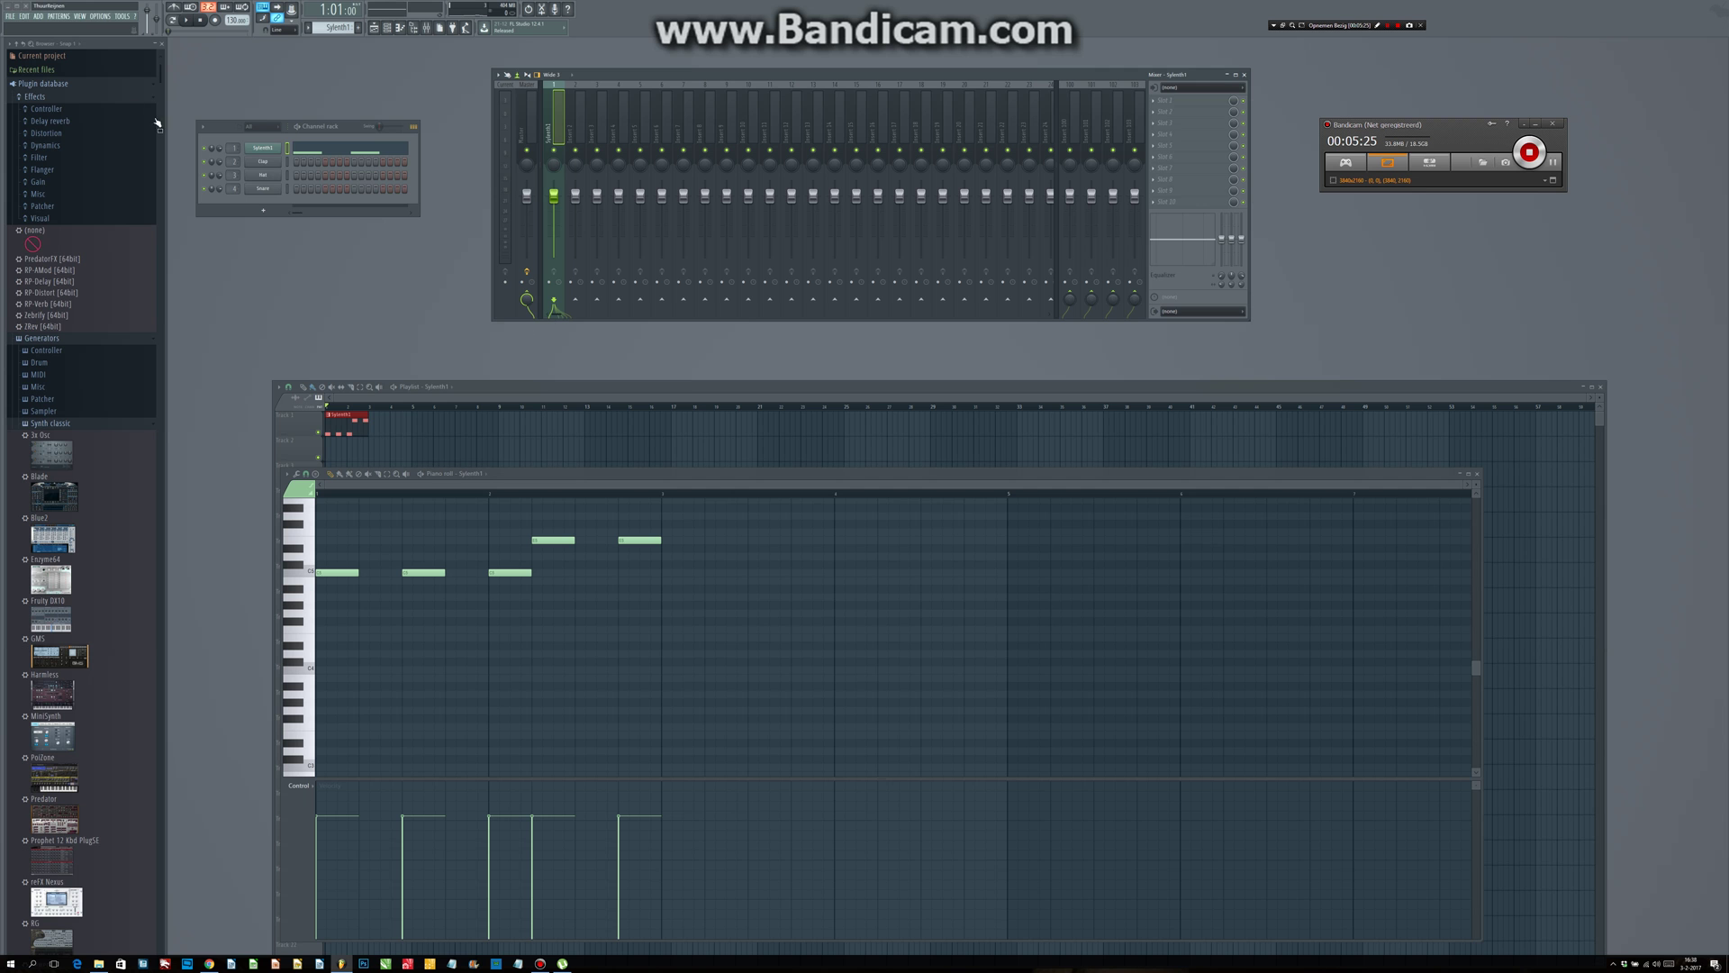
Step: Reopen the Sylenth1 plugin window, place it below the mixer and shift the mixer over next to the browser
left_click(277, 183)
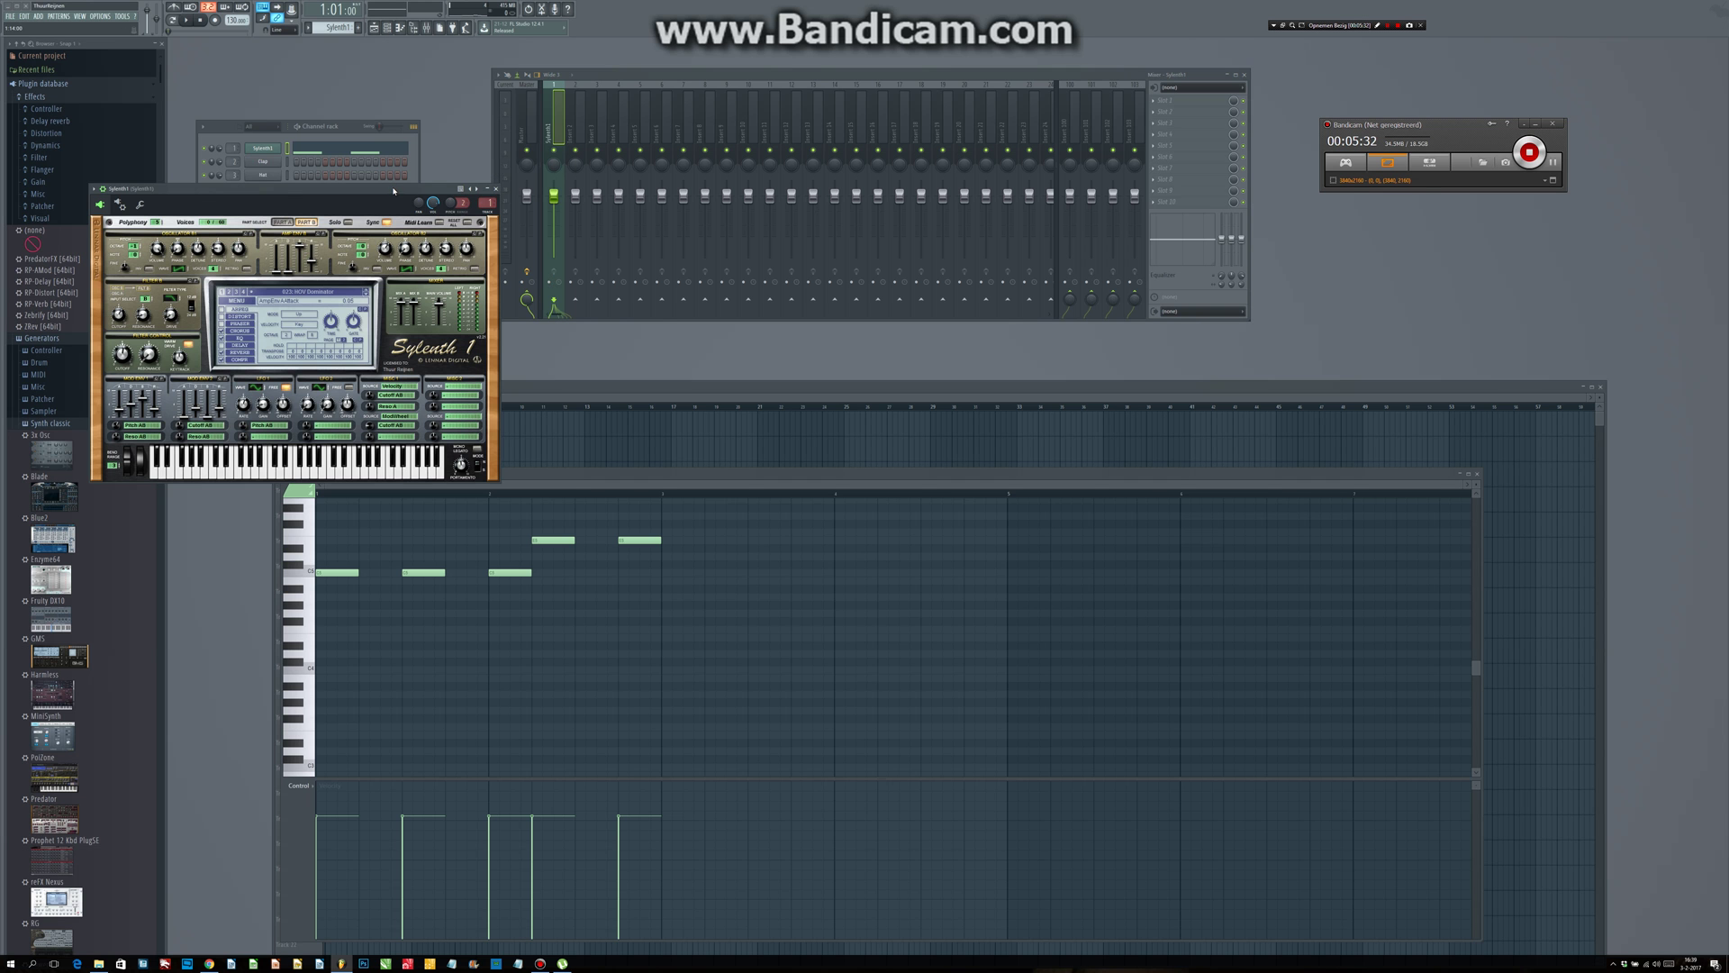
left_click_drag(392, 184, 619, 343)
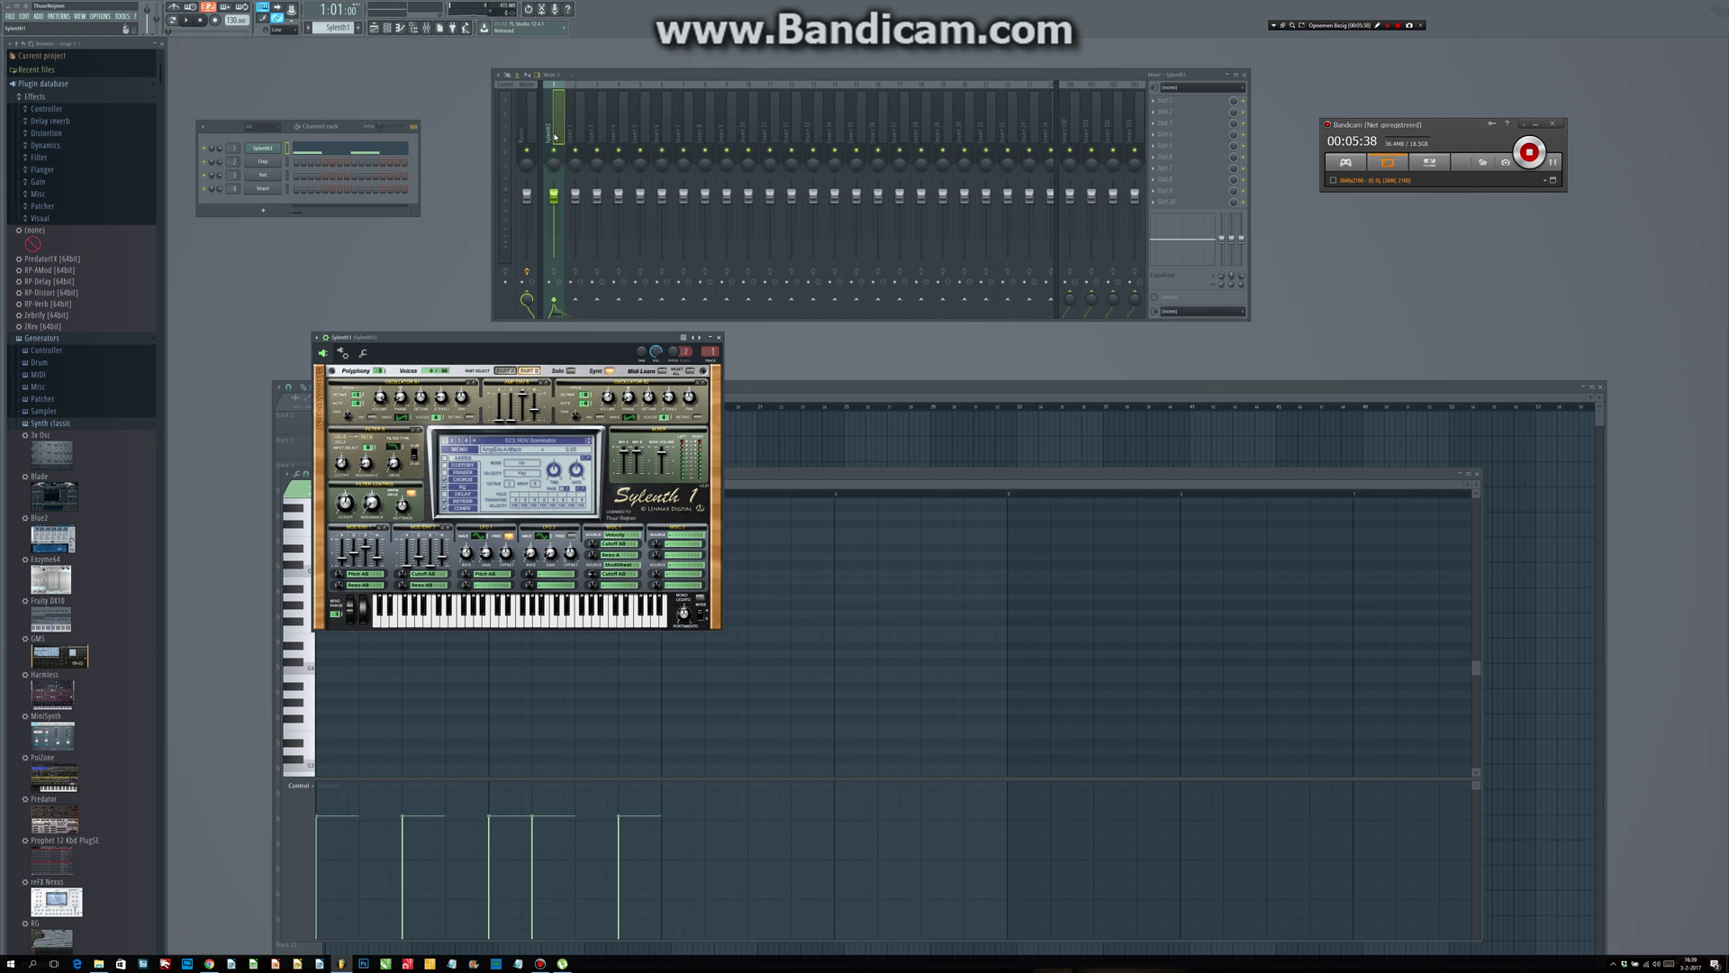
left_click_drag(680, 76, 418, 61)
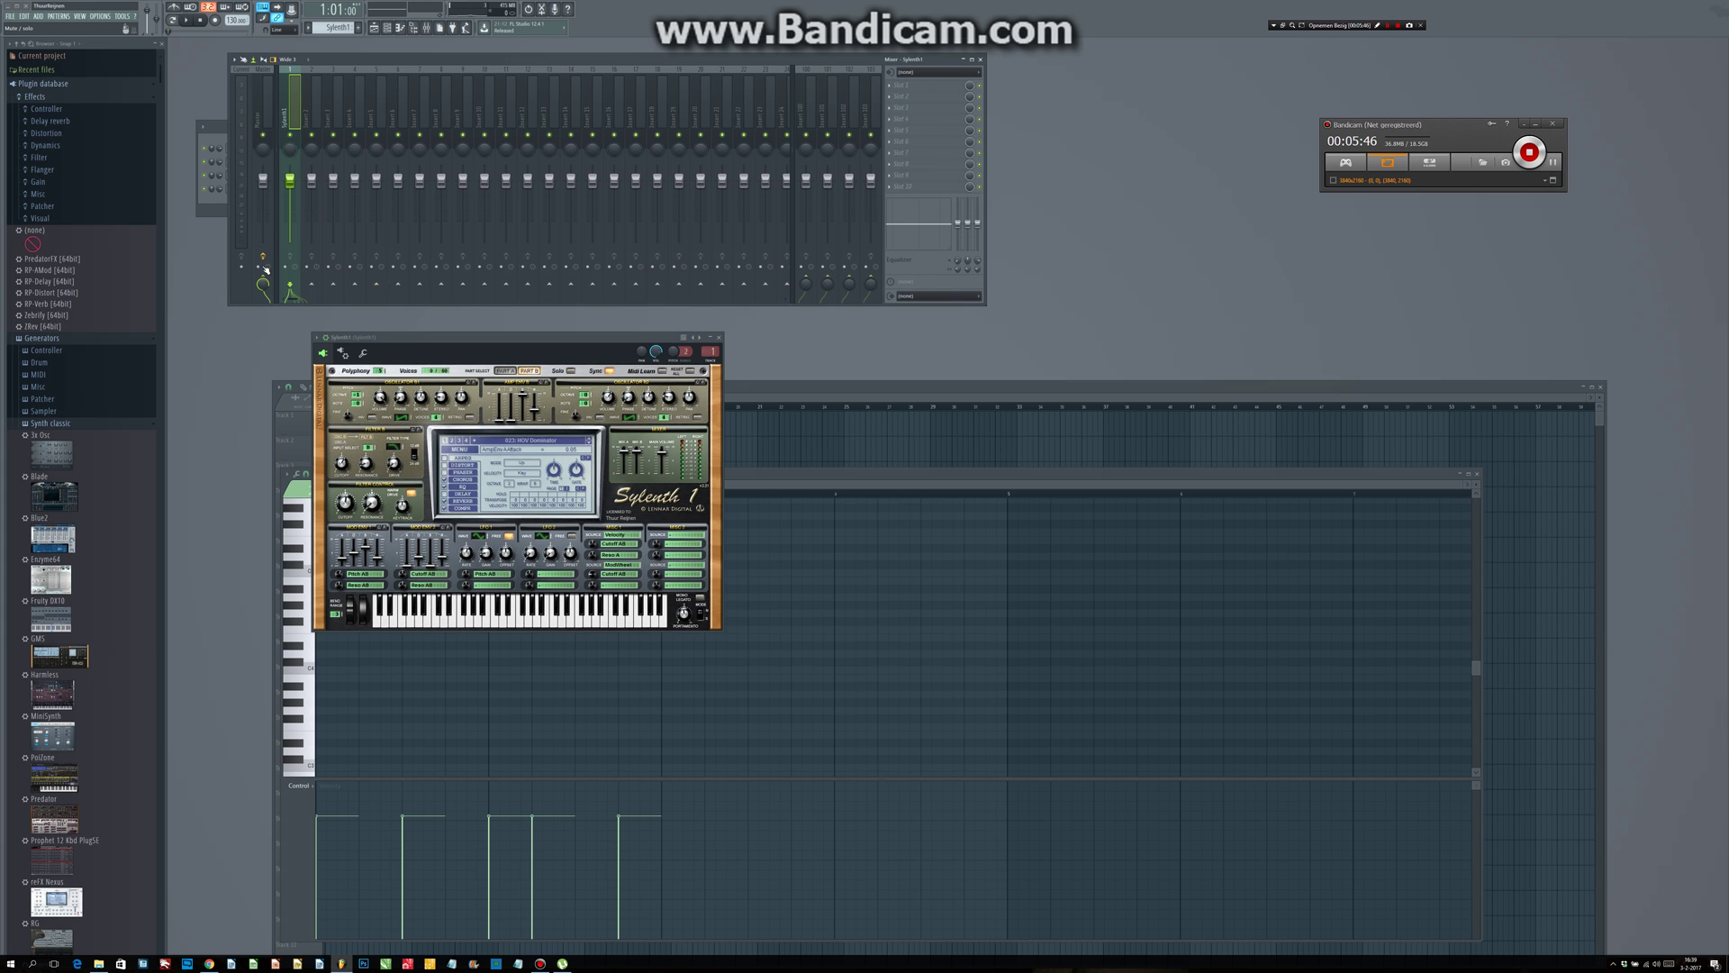
Step: Find Gross Beat among the Misc effects in the plugin database and add it to slot 5 of the Sylenth1 mixer track
scroll(54, 329, "down", 15)
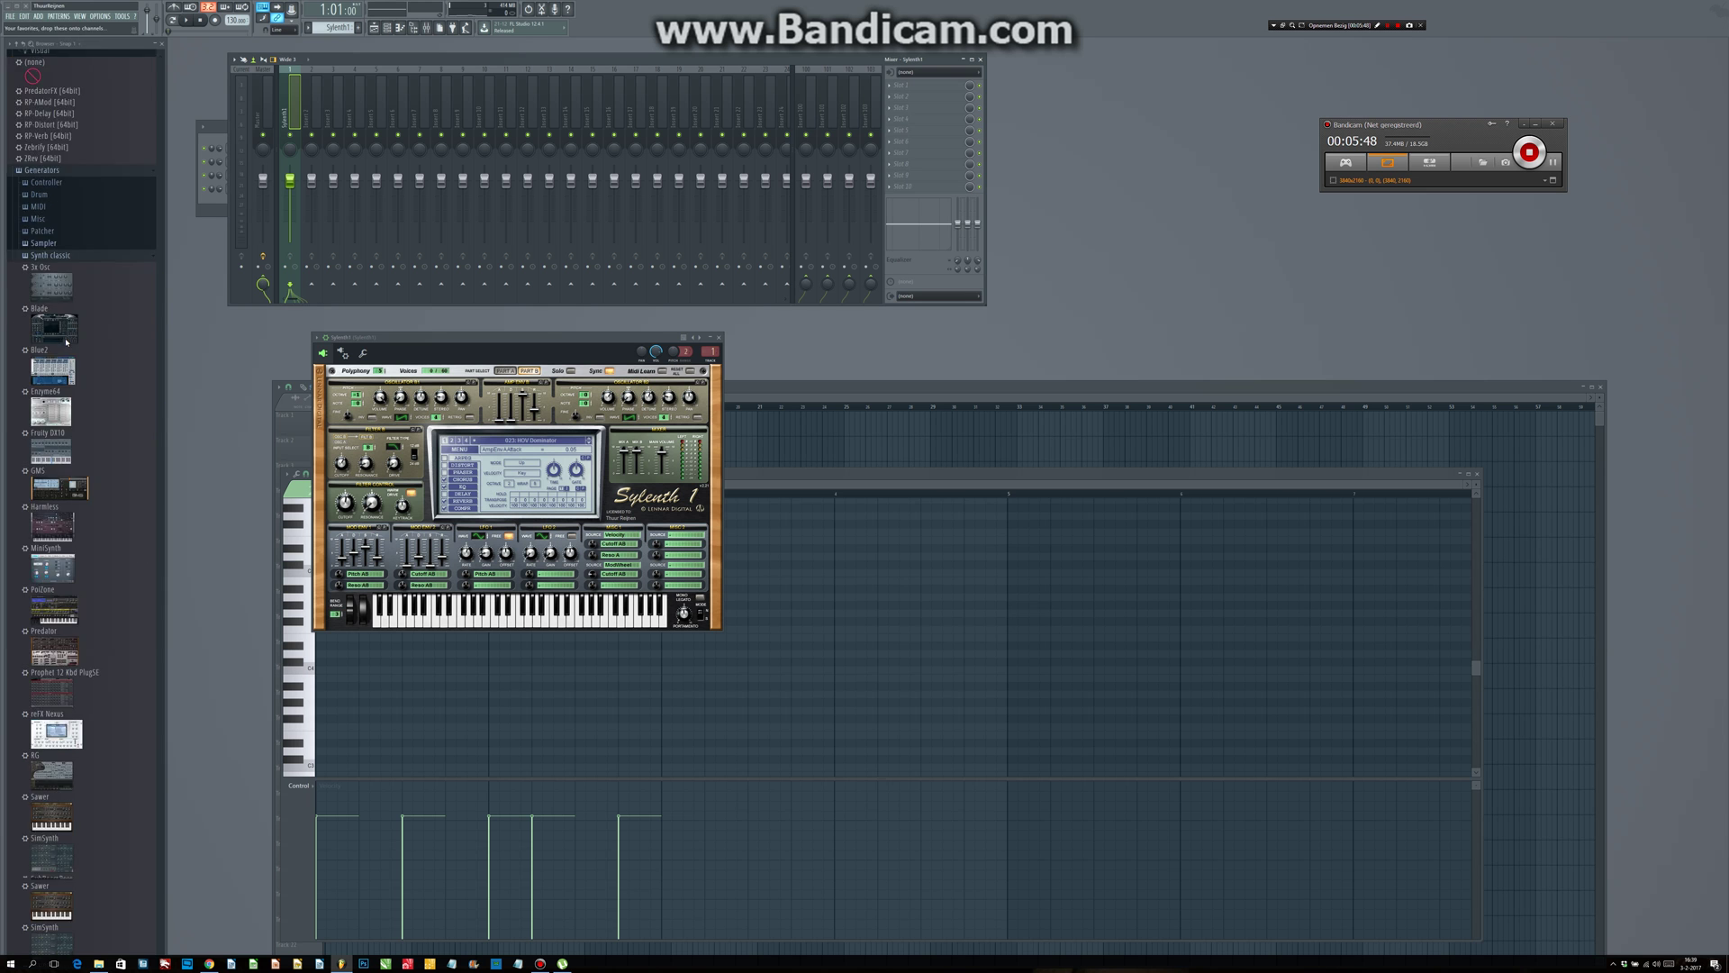
scroll(68, 345, "up", 20)
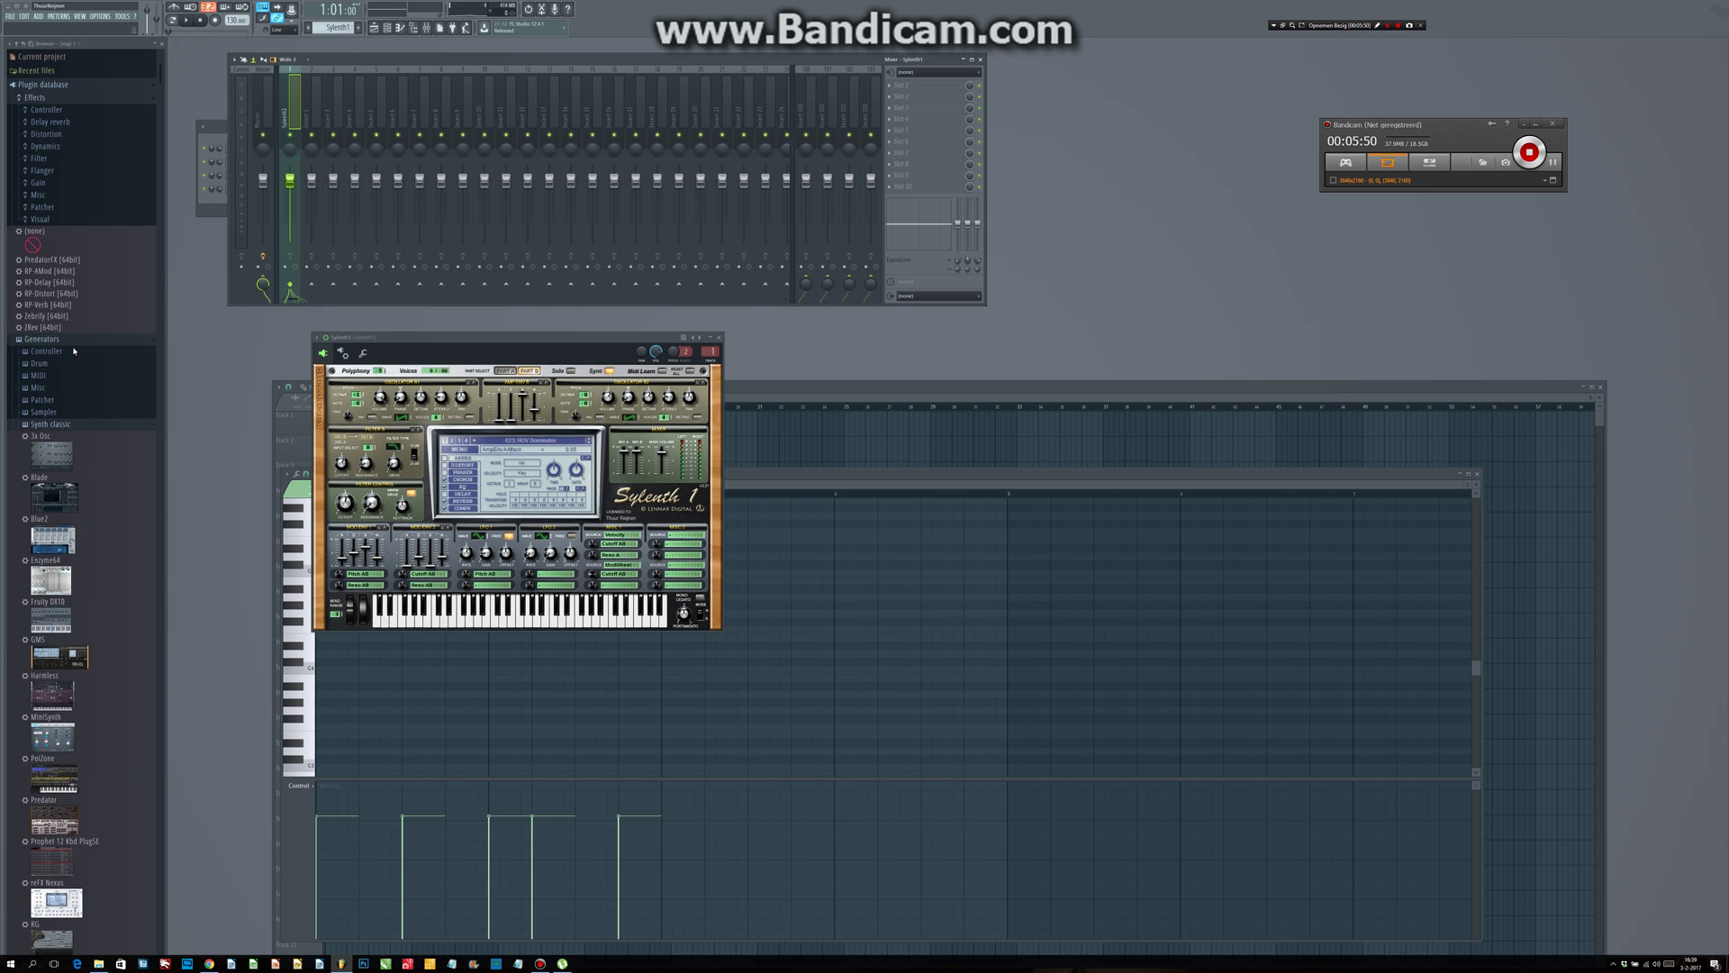
left_click(46, 194)
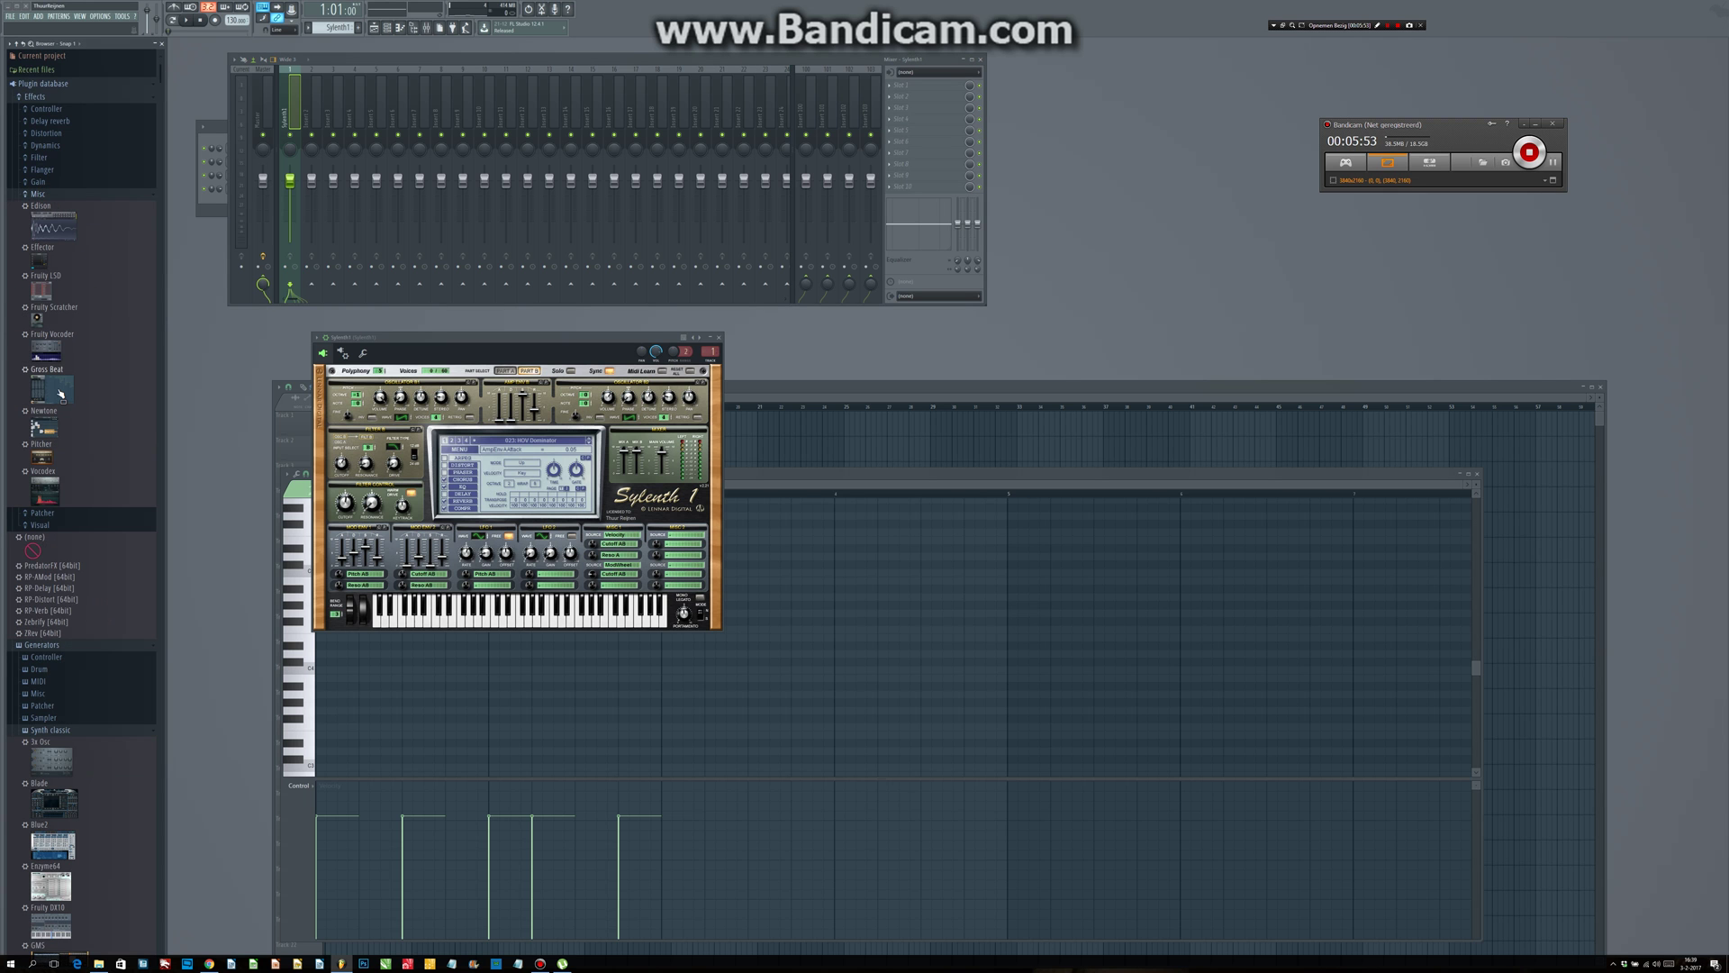
left_click_drag(60, 394, 932, 164)
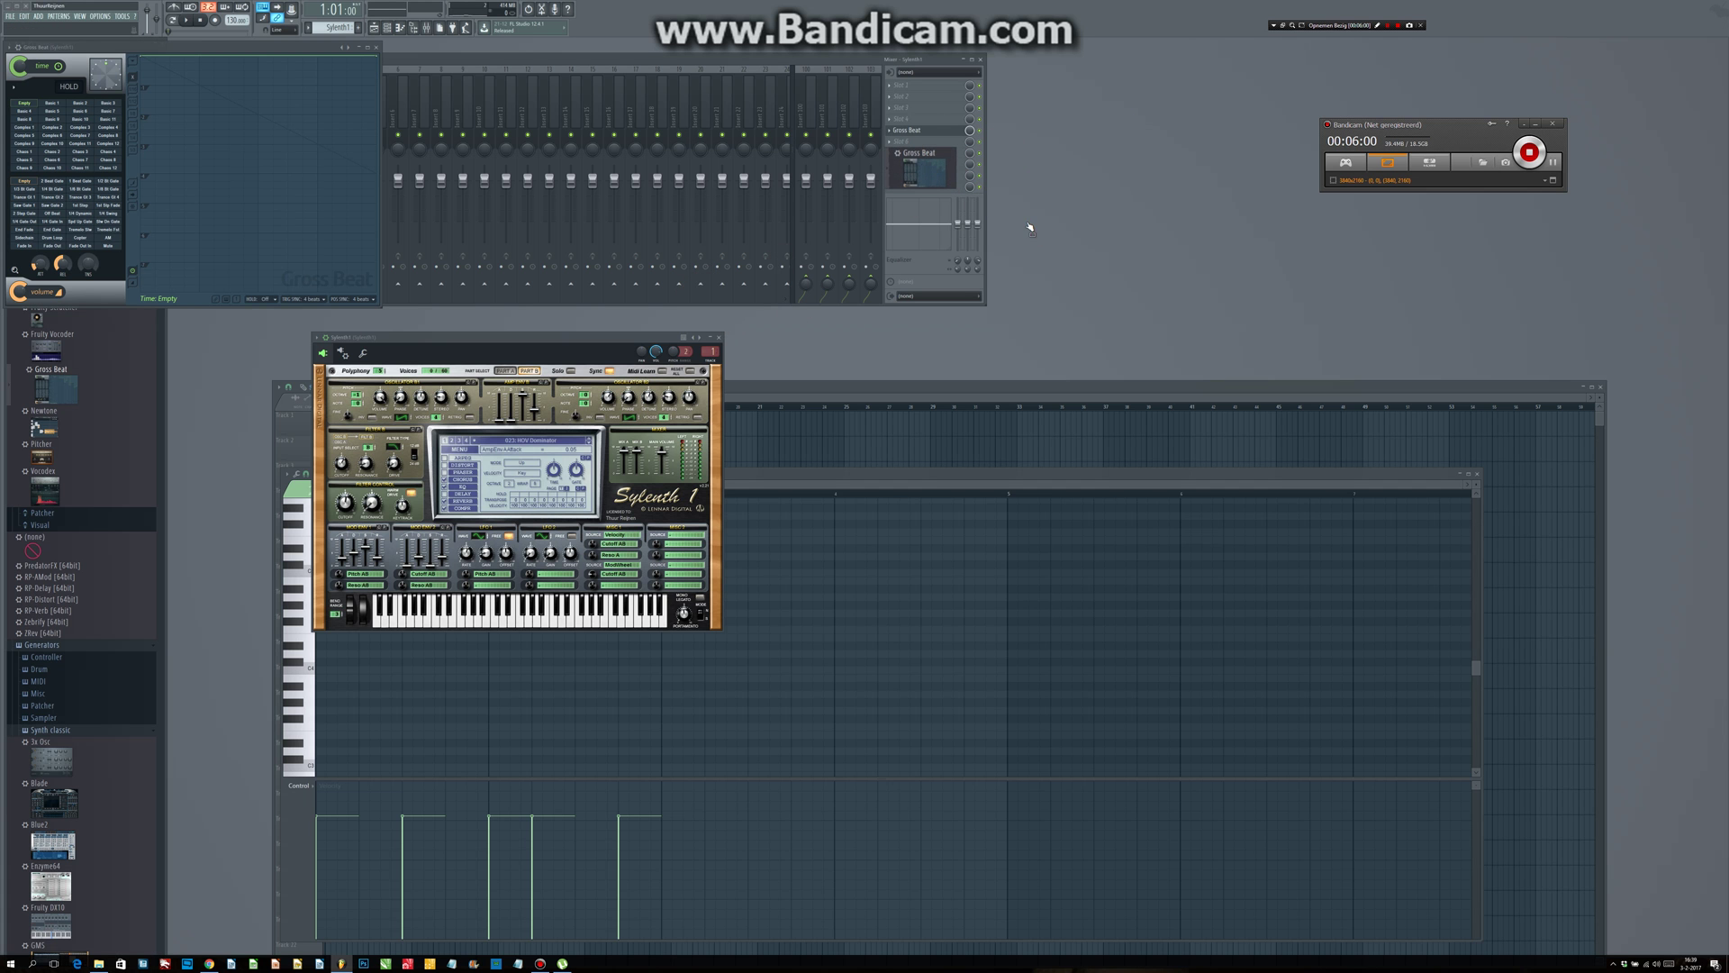
Step: Move the Gross Beat window over the mixer's effect slots and the Sylenth1 window over the empty area of the piano roll
left_click_drag(311, 48, 1327, 141)
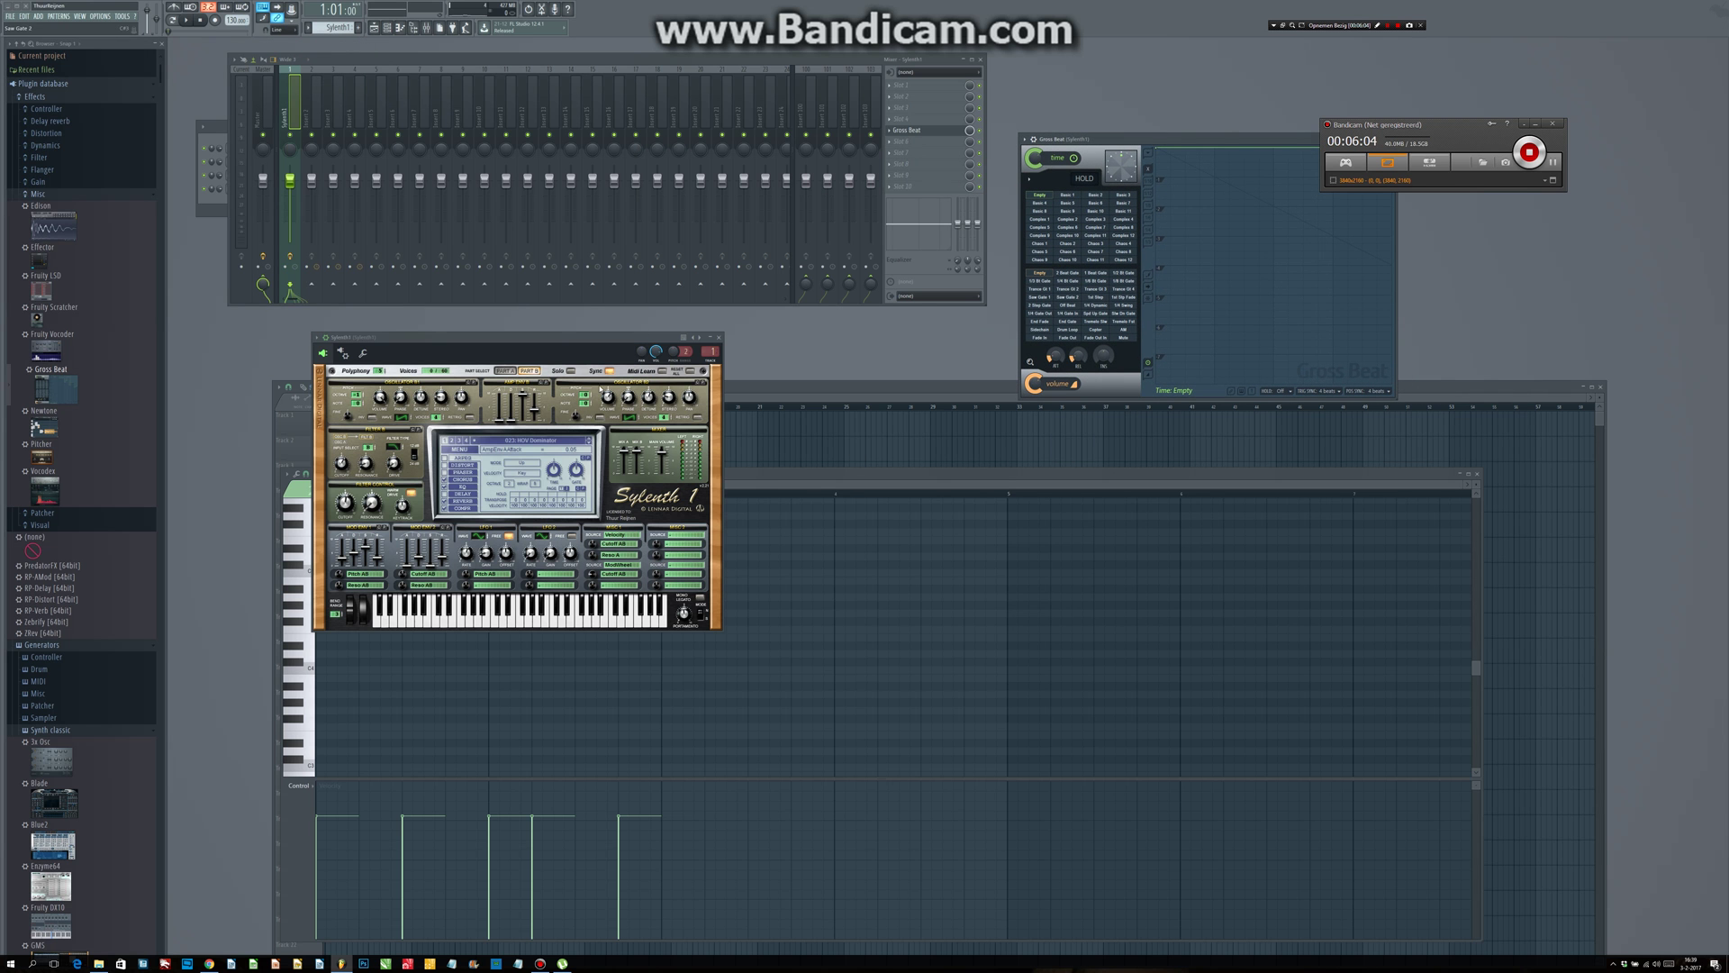
left_click_drag(555, 337, 1128, 499)
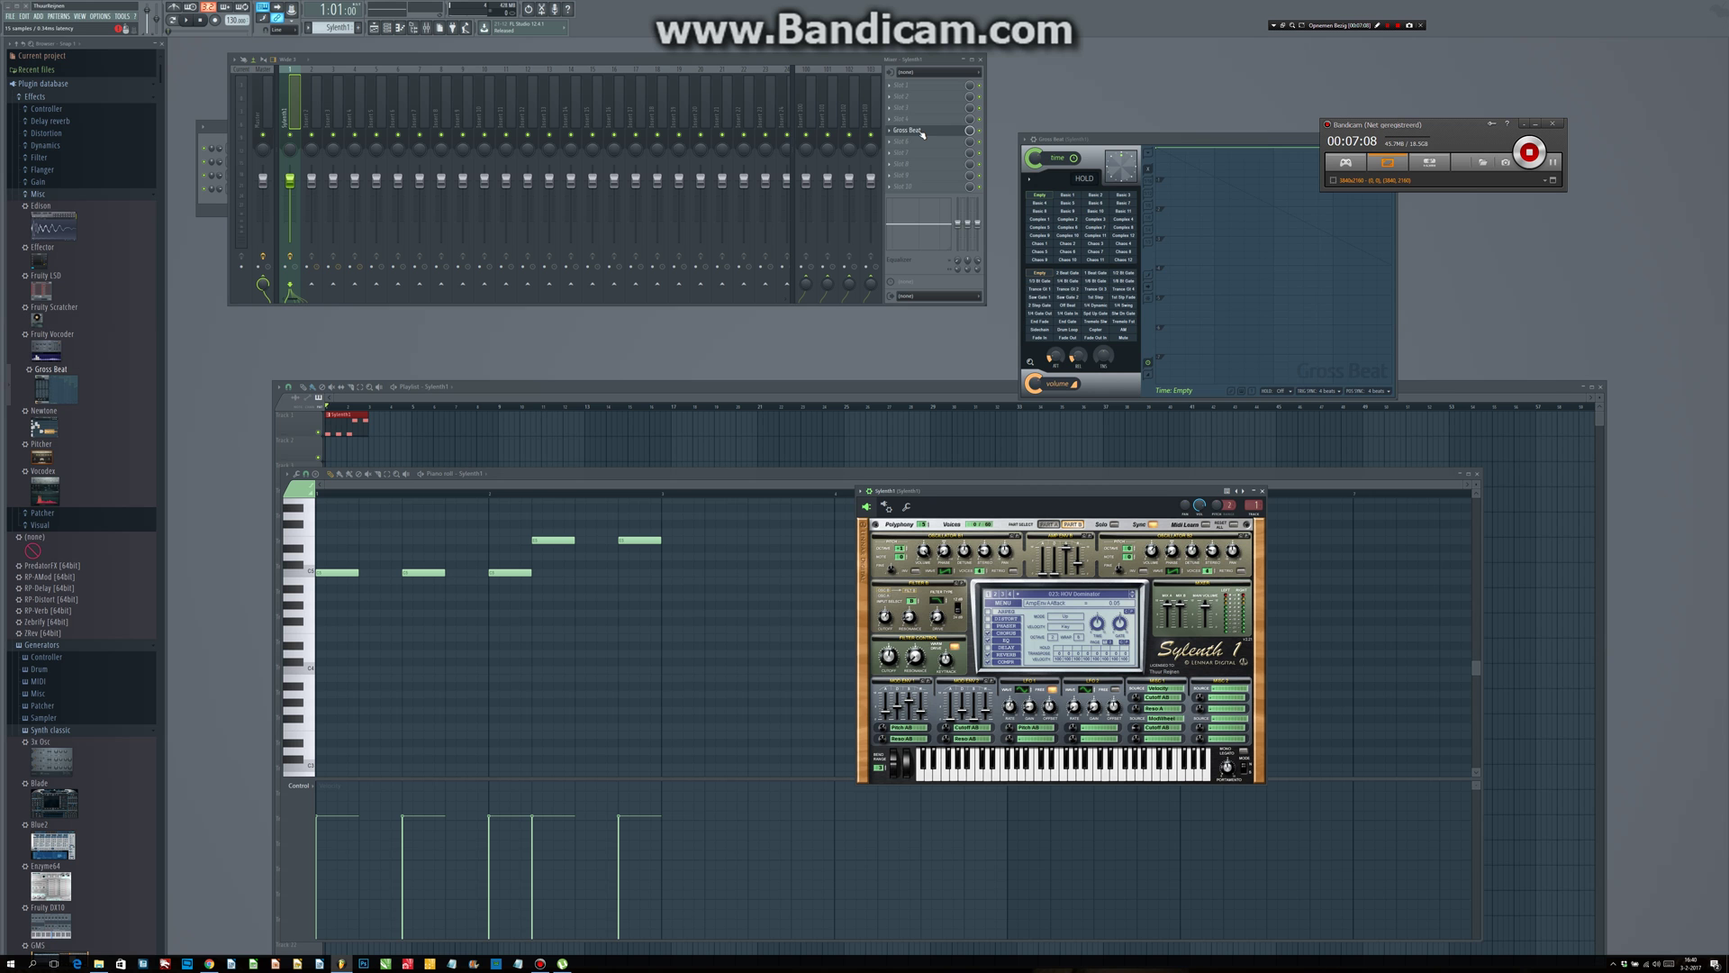
left_click_drag(1116, 137, 886, 72)
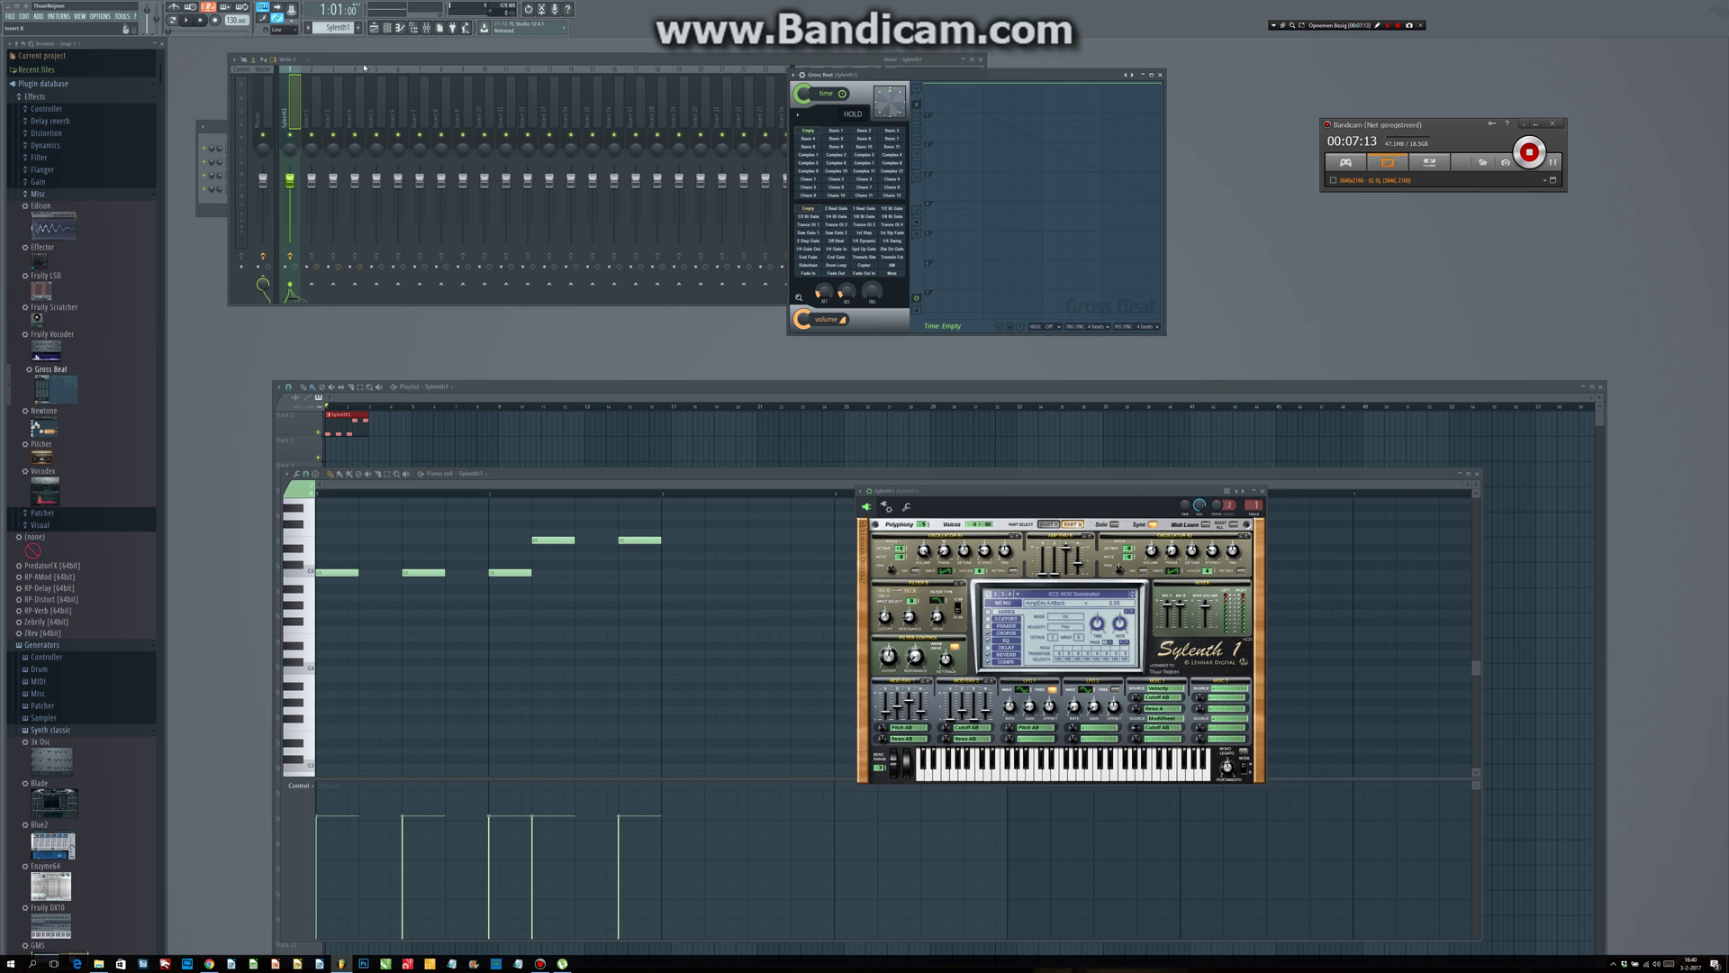
Step: Start playback and audition Gross Beat with volume preset Trance Gt 2 and time presets Complex 2, Chaos 3, Chaos 12 and finally Chaos 10
left_click(188, 19)
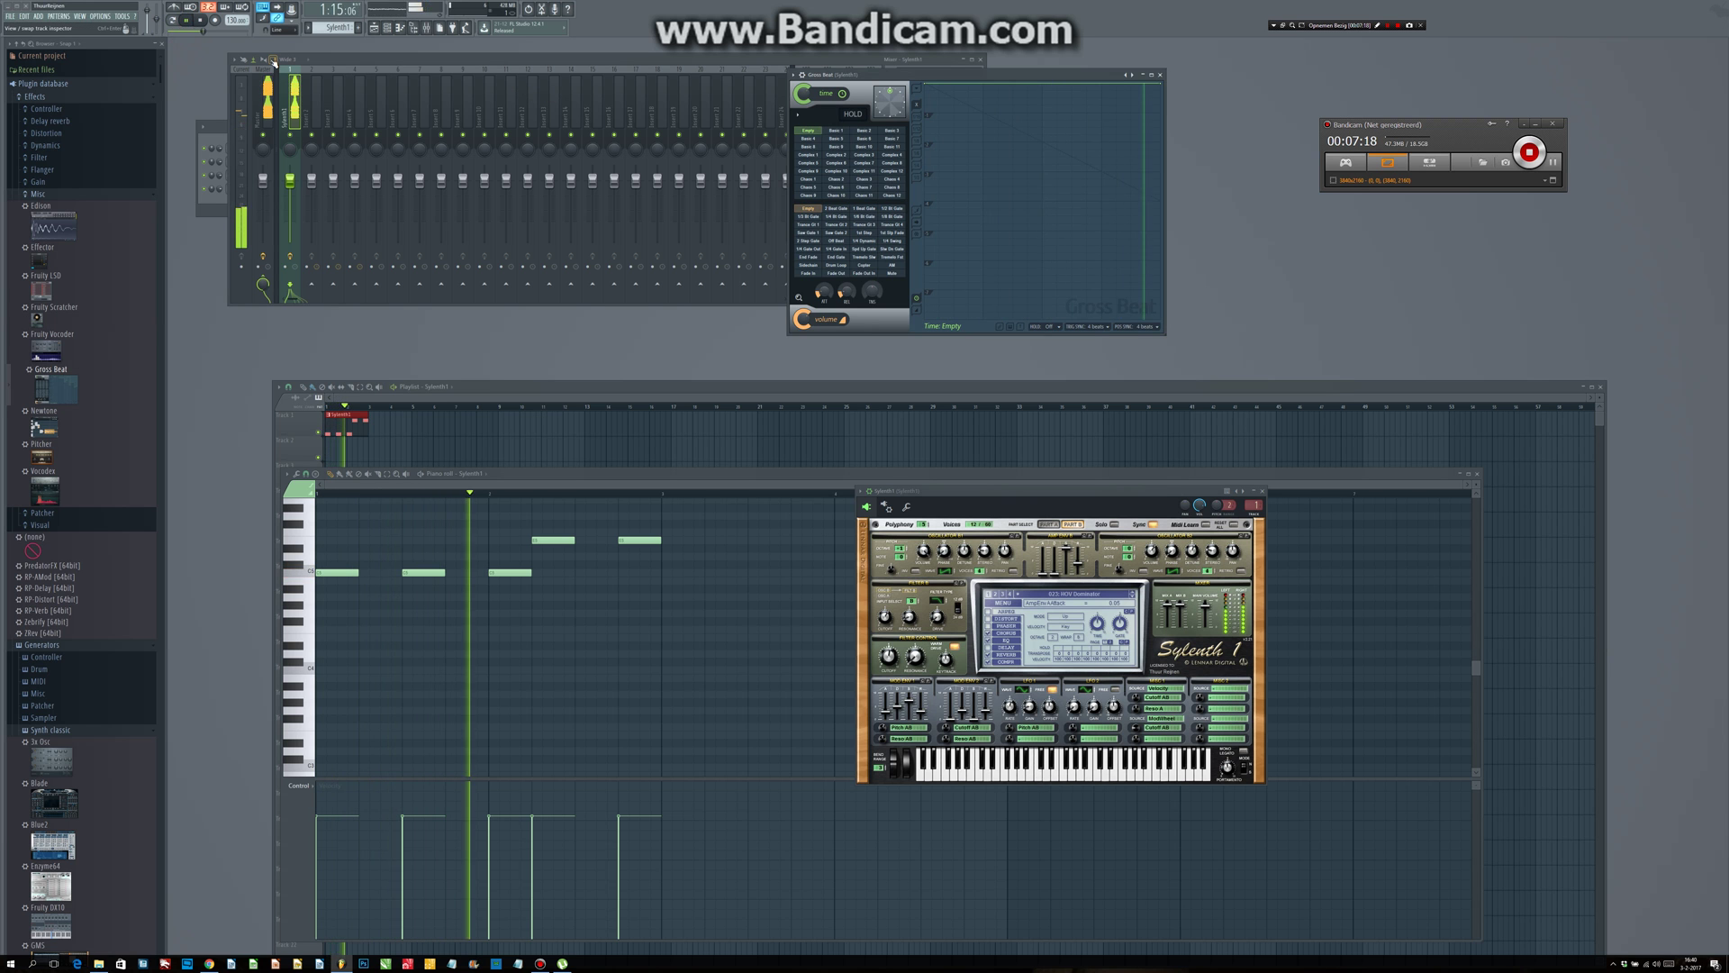
left_click(837, 224)
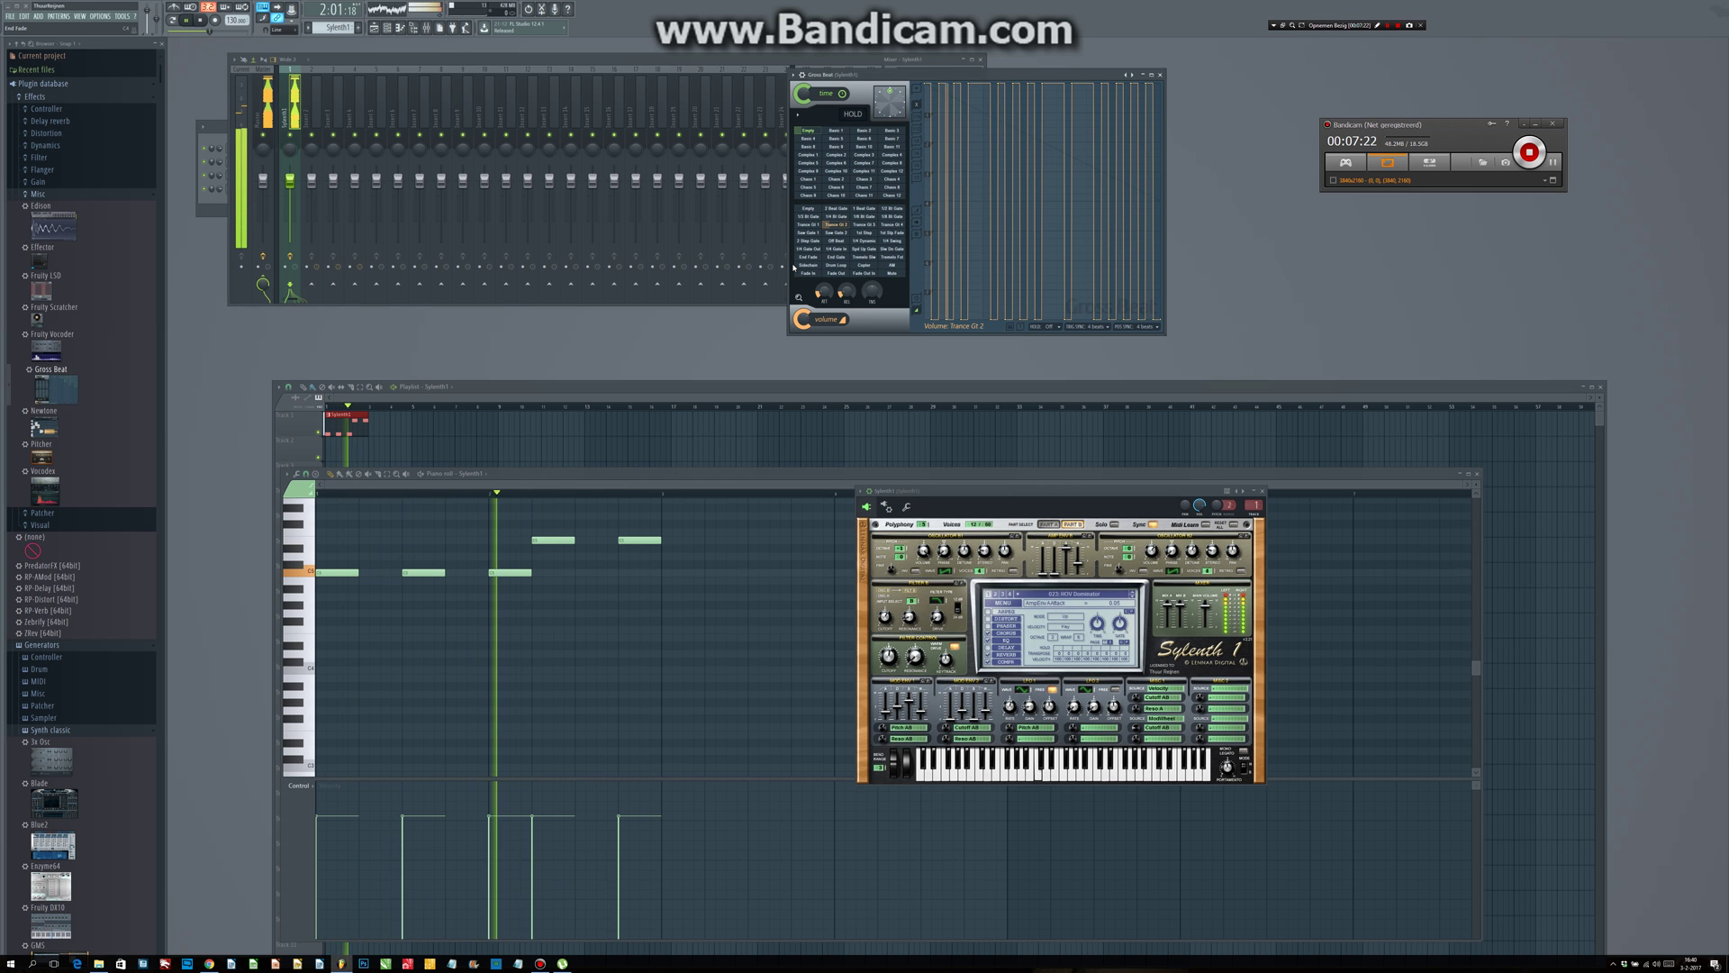
left_click(843, 158)
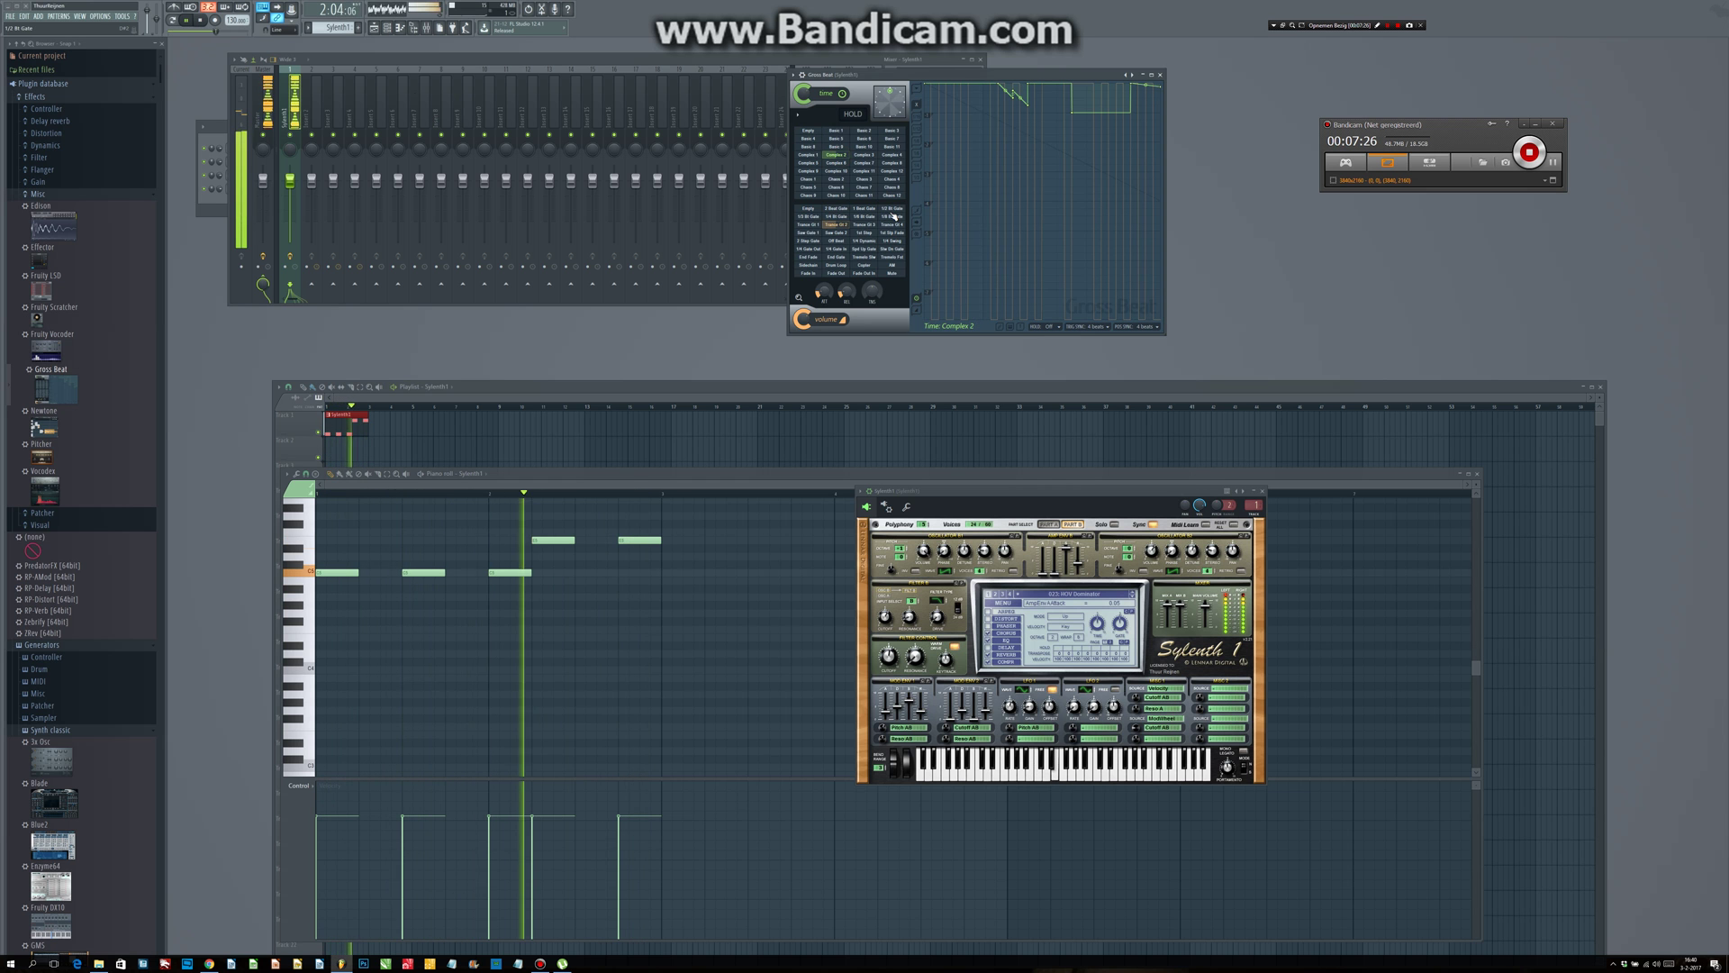
left_click(865, 181)
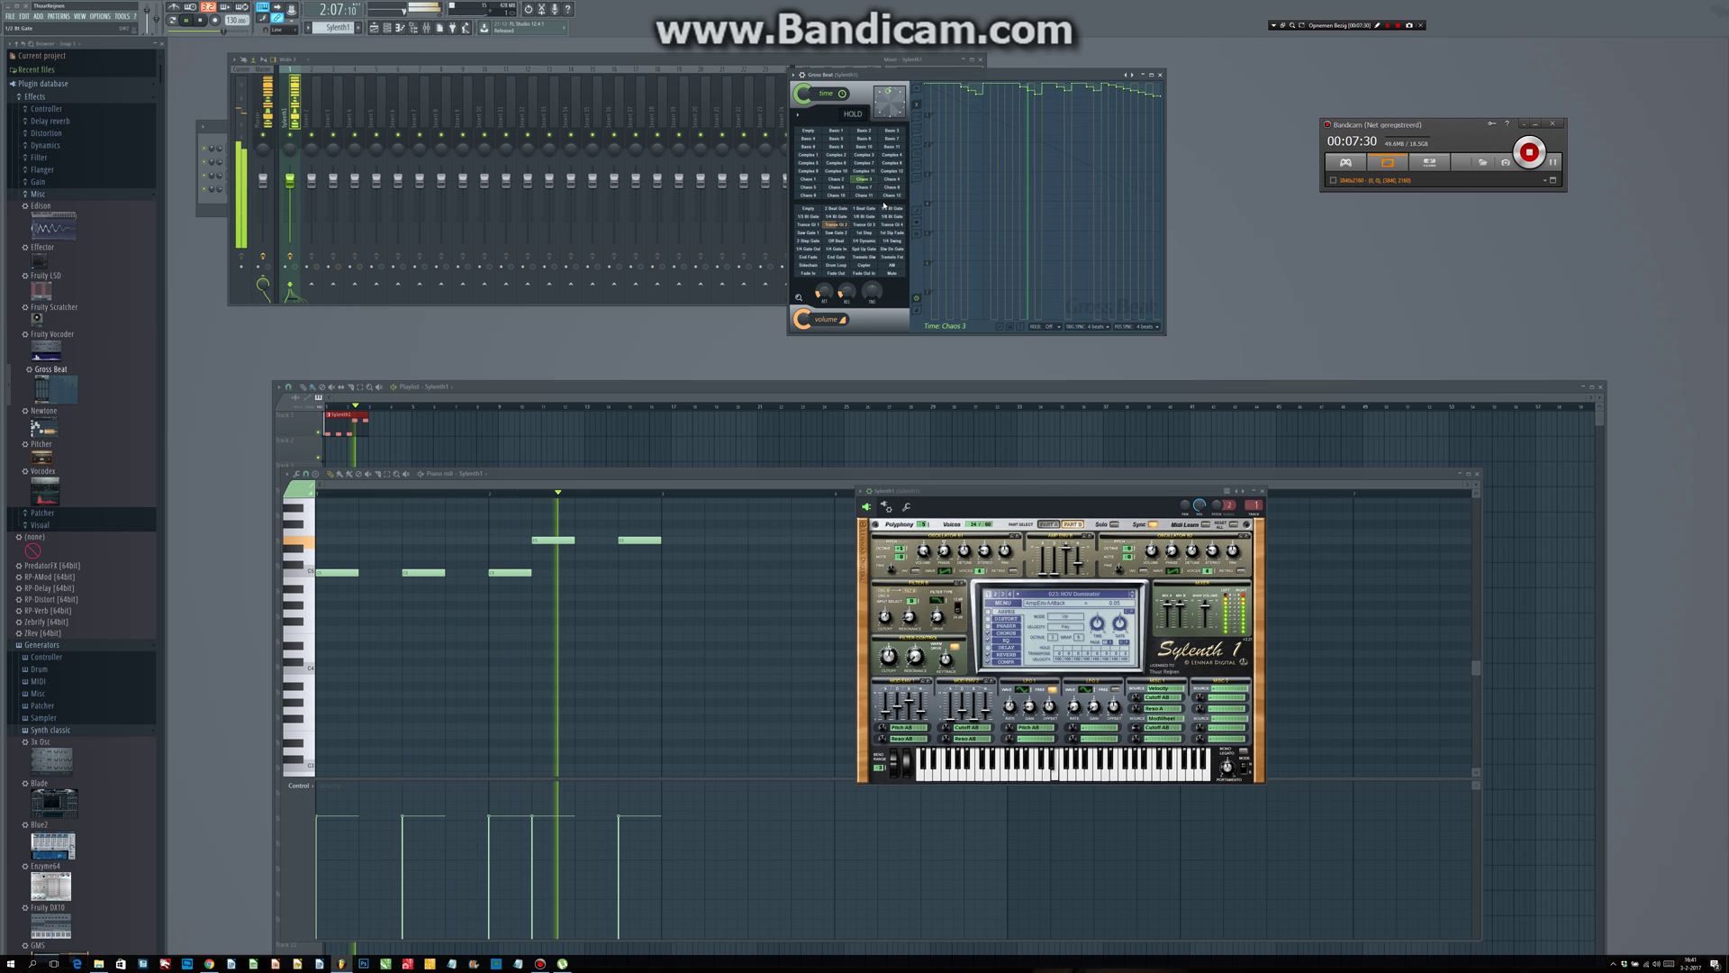
left_click(892, 195)
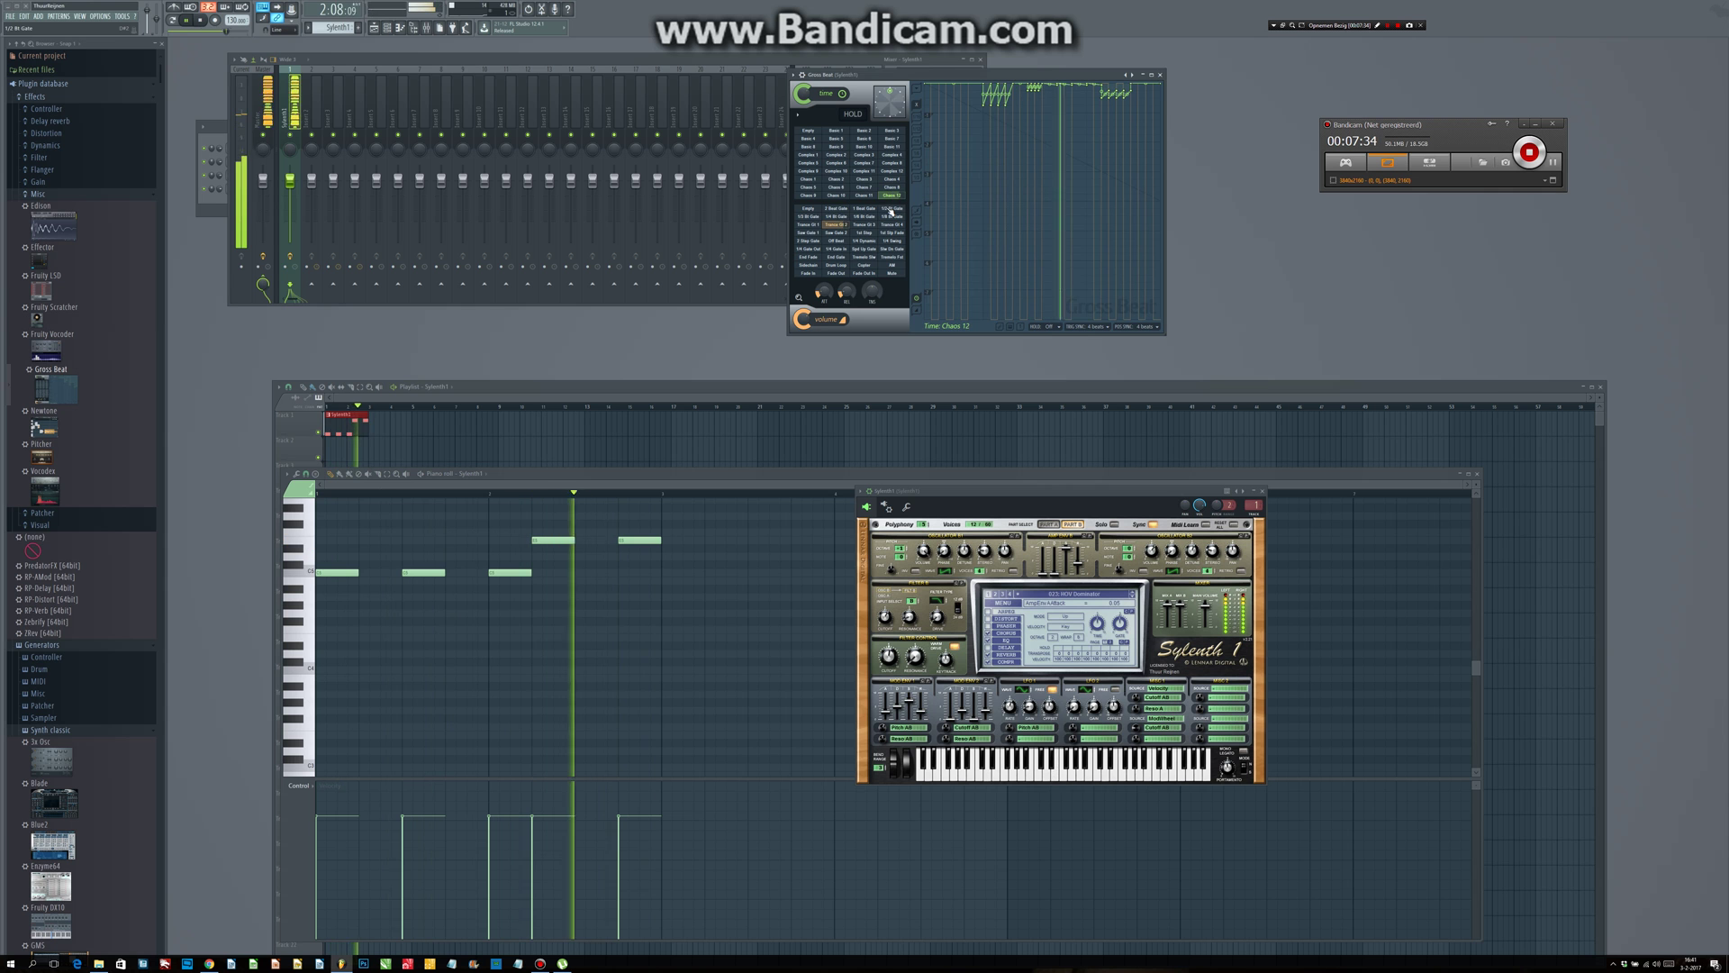
left_click(840, 195)
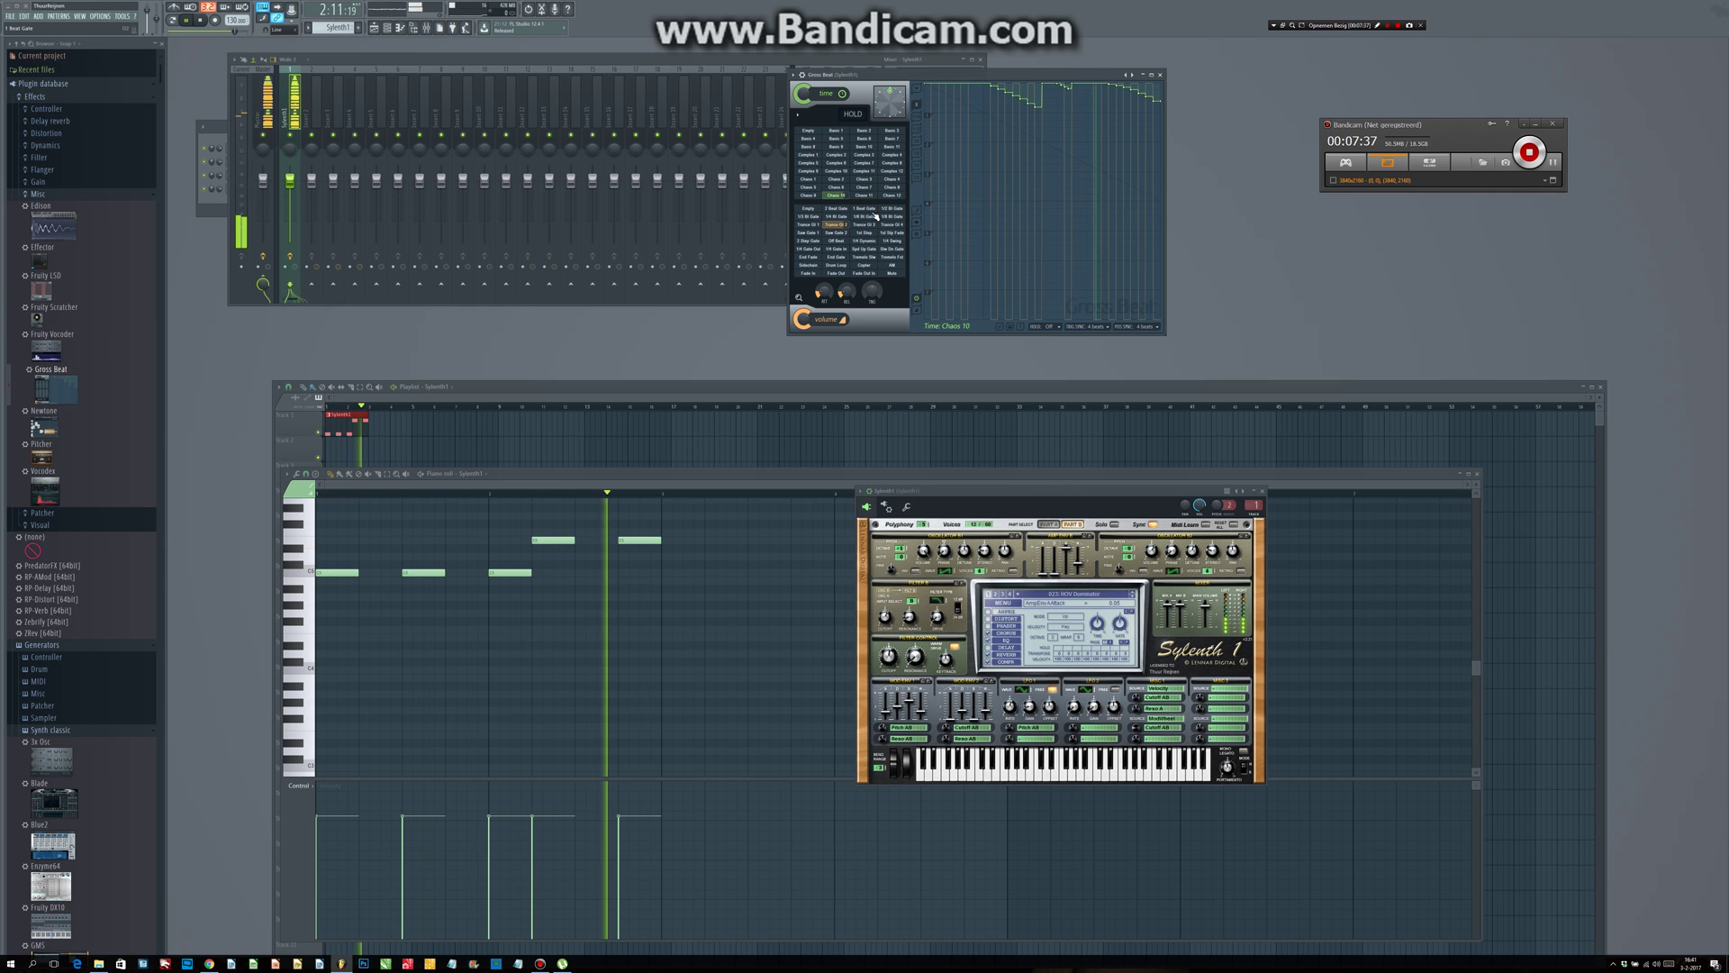
Step: Move the Gross Beat window off the mixer's effect slots and load Hardcore into slot 8 of the Sylenth1 track
left_click_drag(846, 75, 1069, 73)
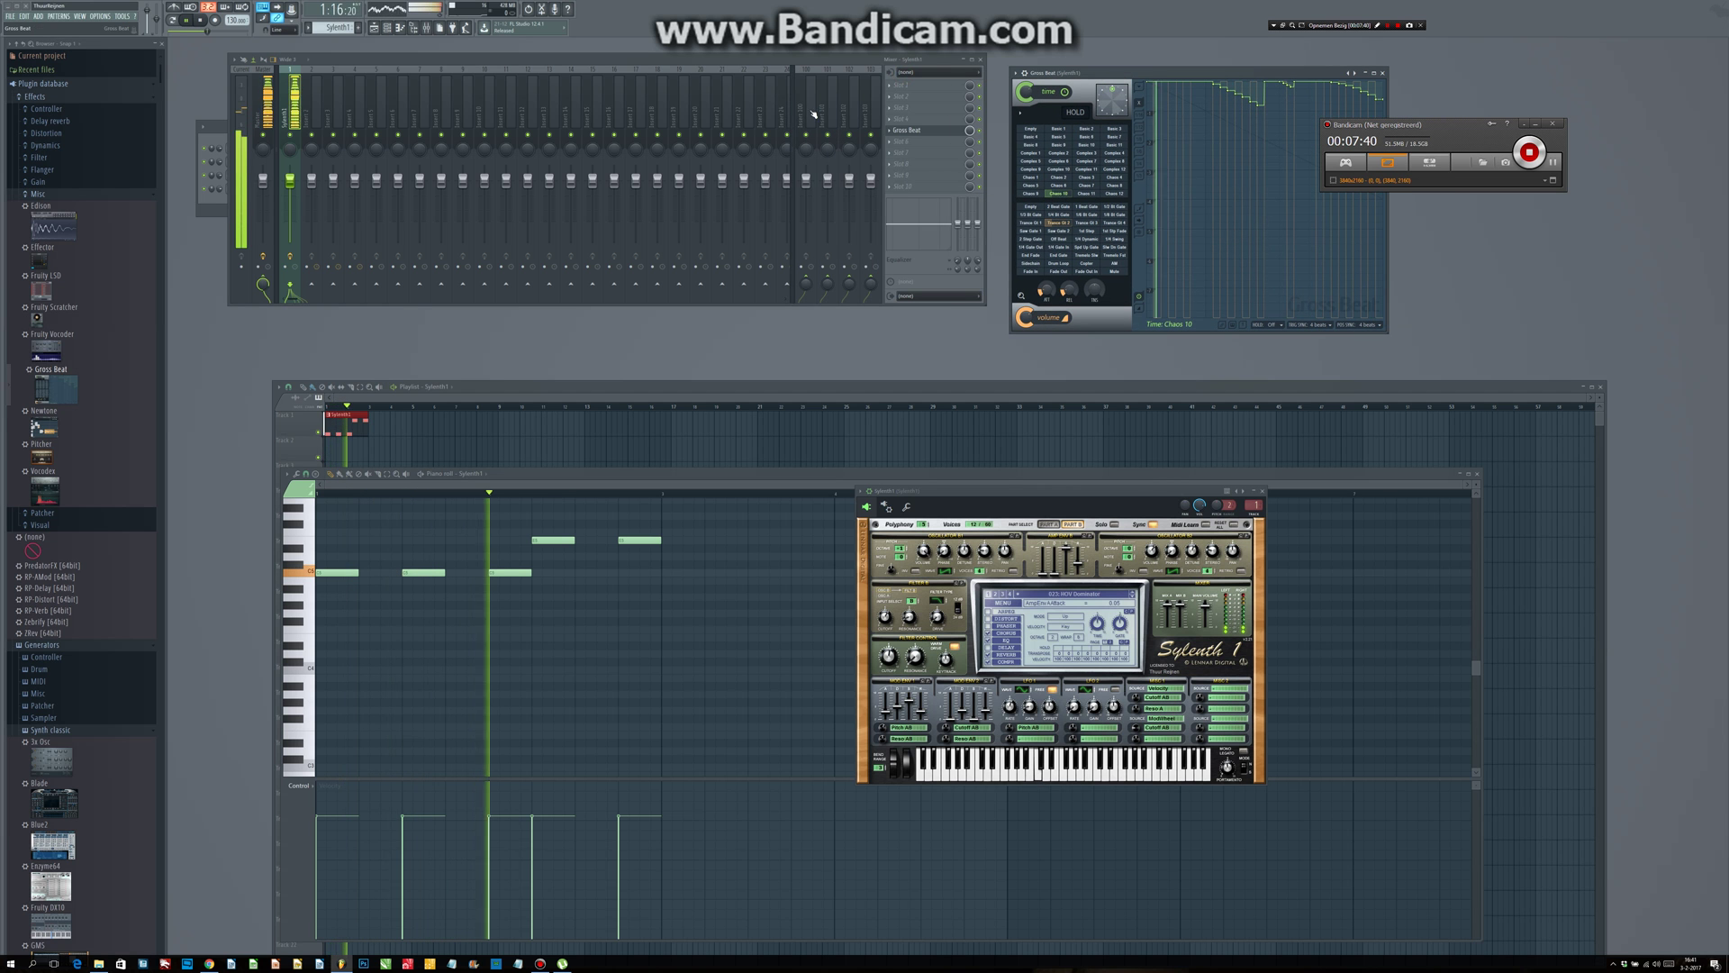
left_click(889, 165)
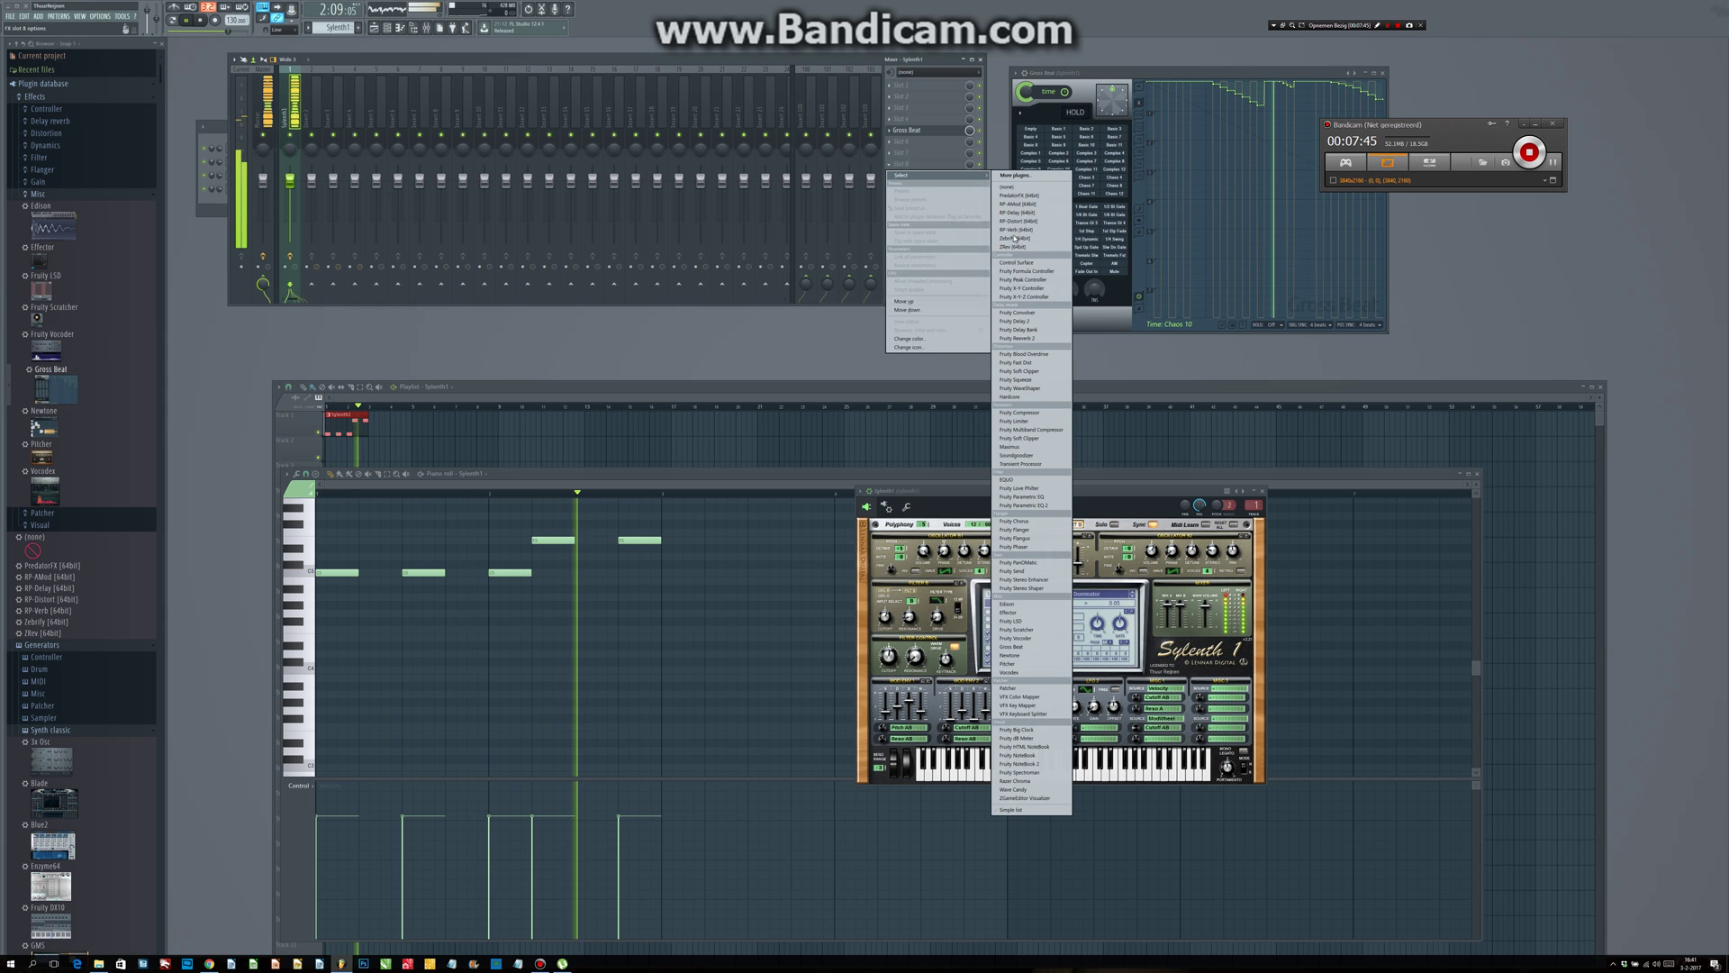
left_click(1033, 396)
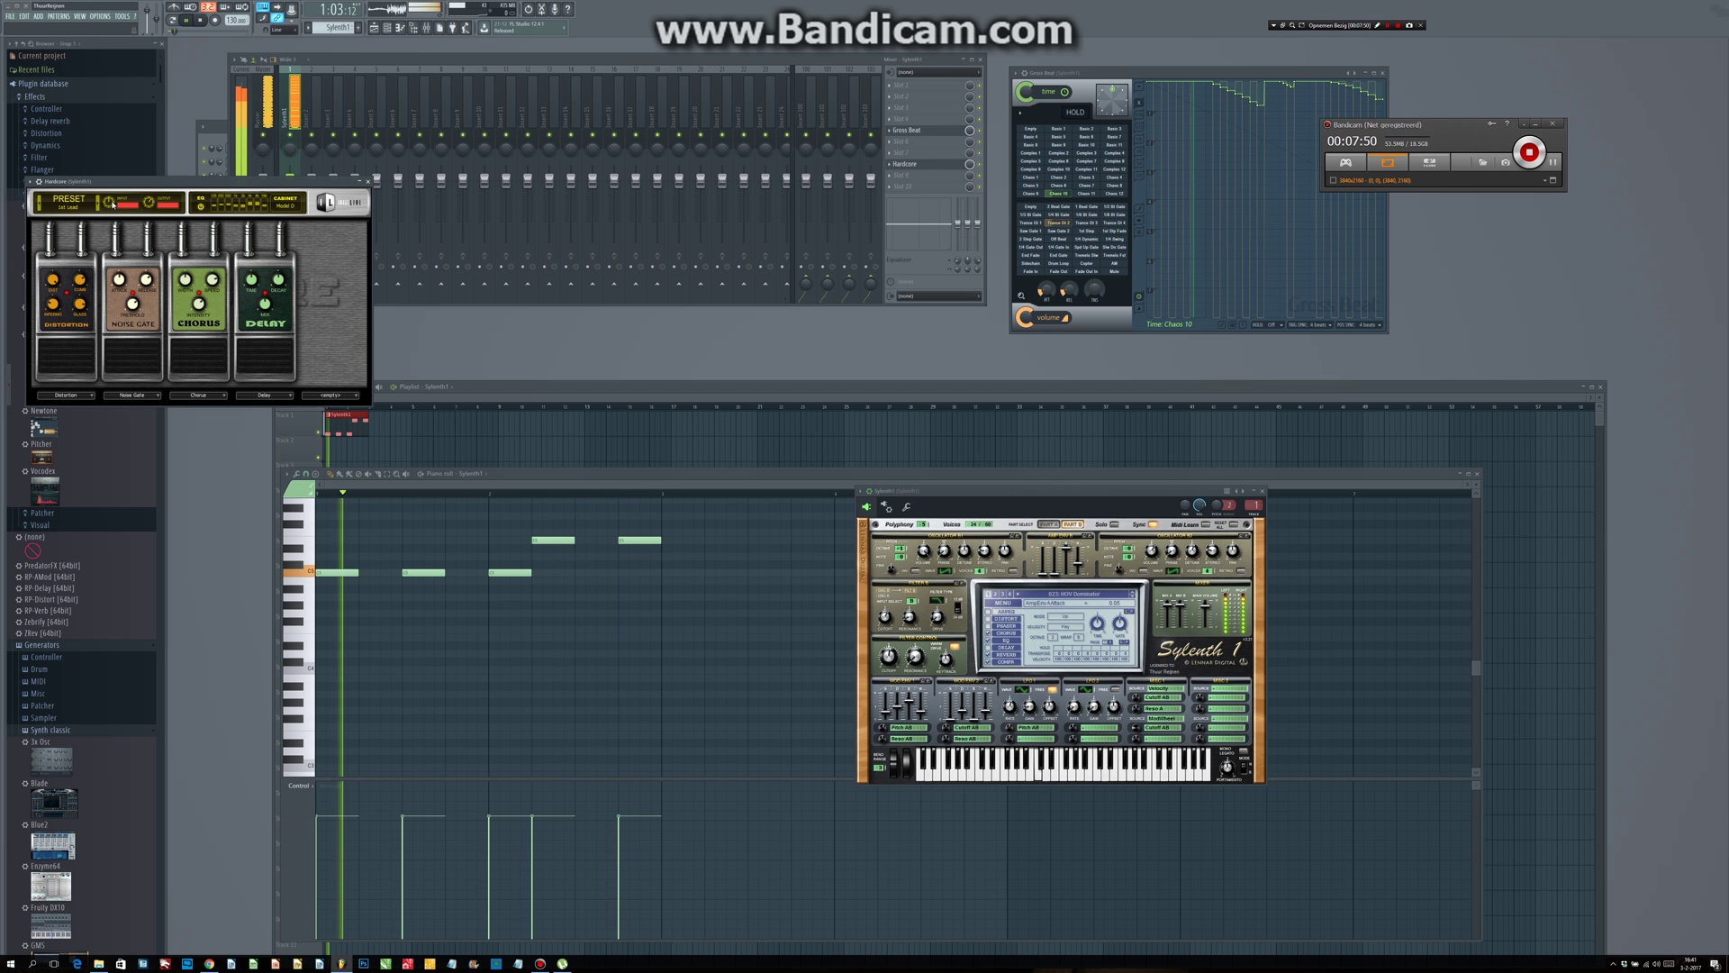
Step: Step through Hardcore's presets to the one with Chorus, Flanger, Modulator, Delay and Reverb pedals
left_click(101, 207)
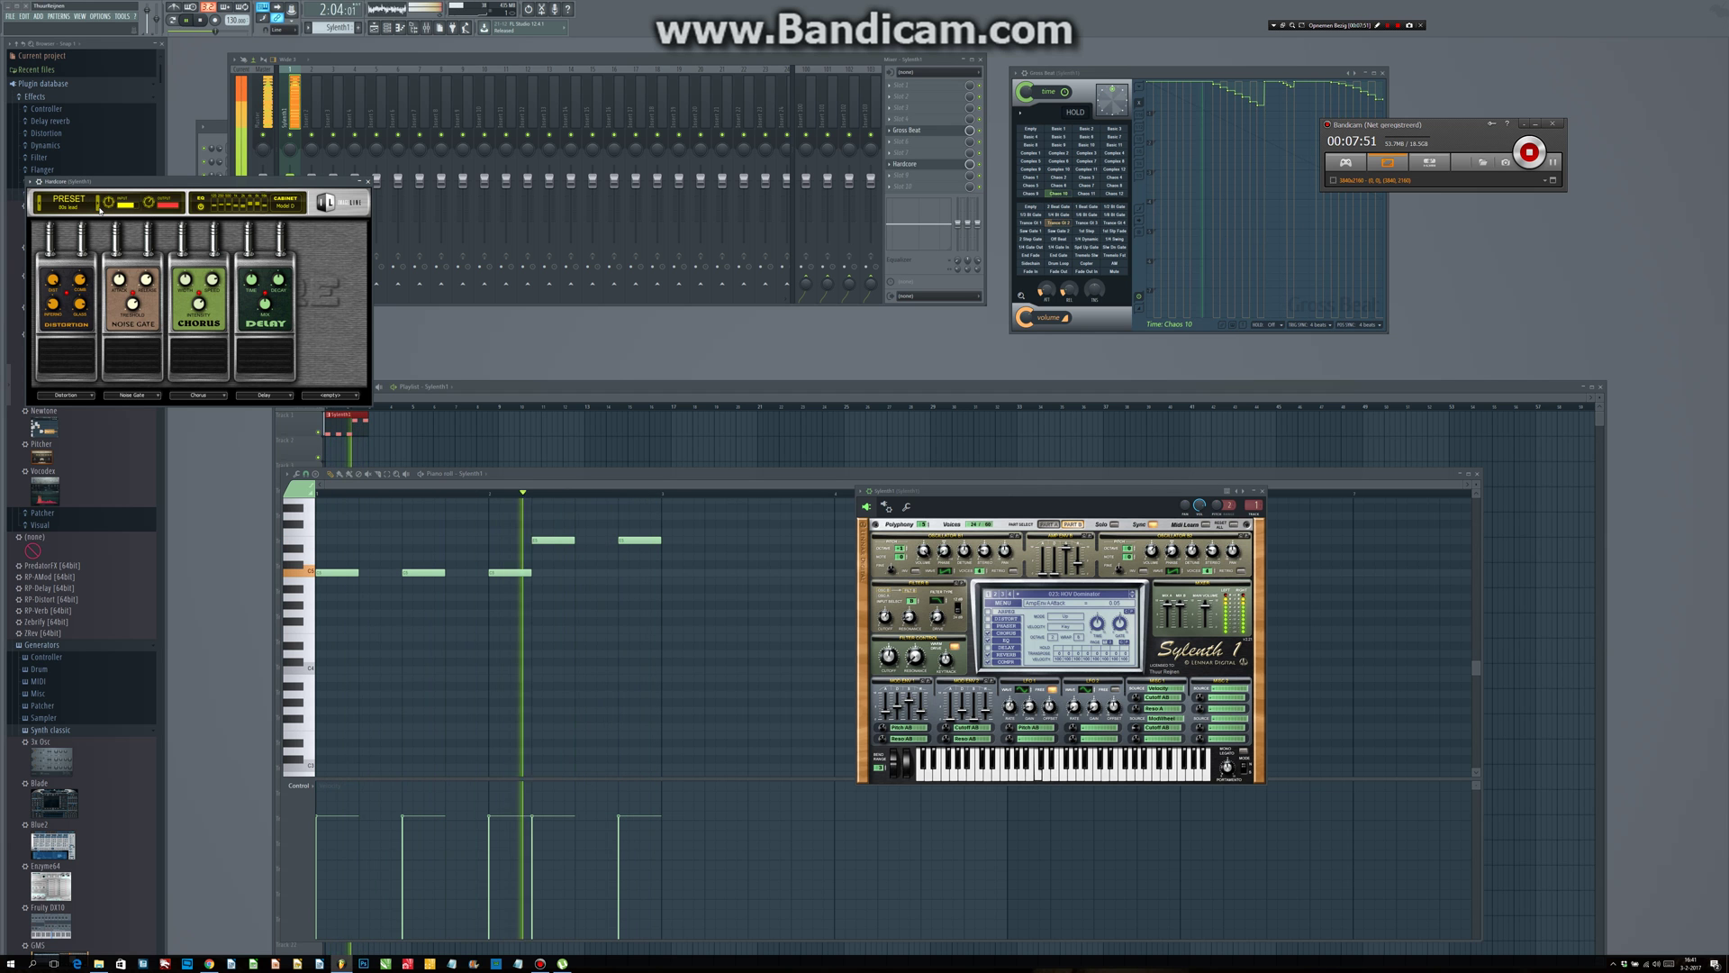
left_click(99, 209)
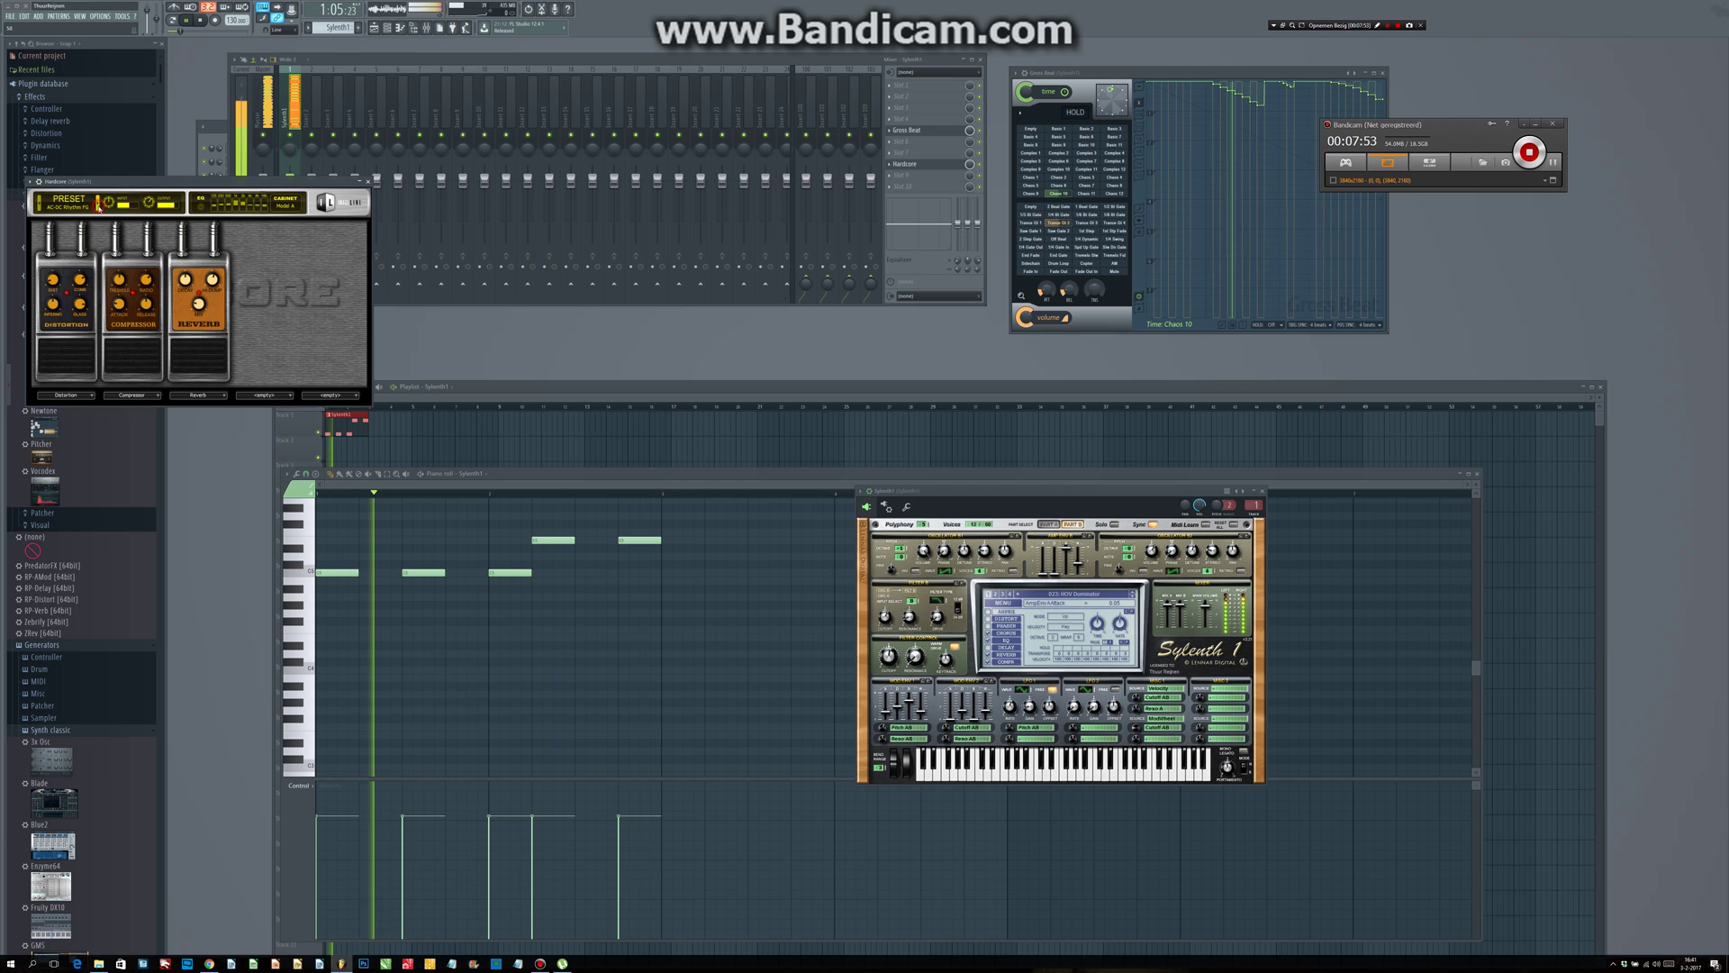
left_click(99, 208)
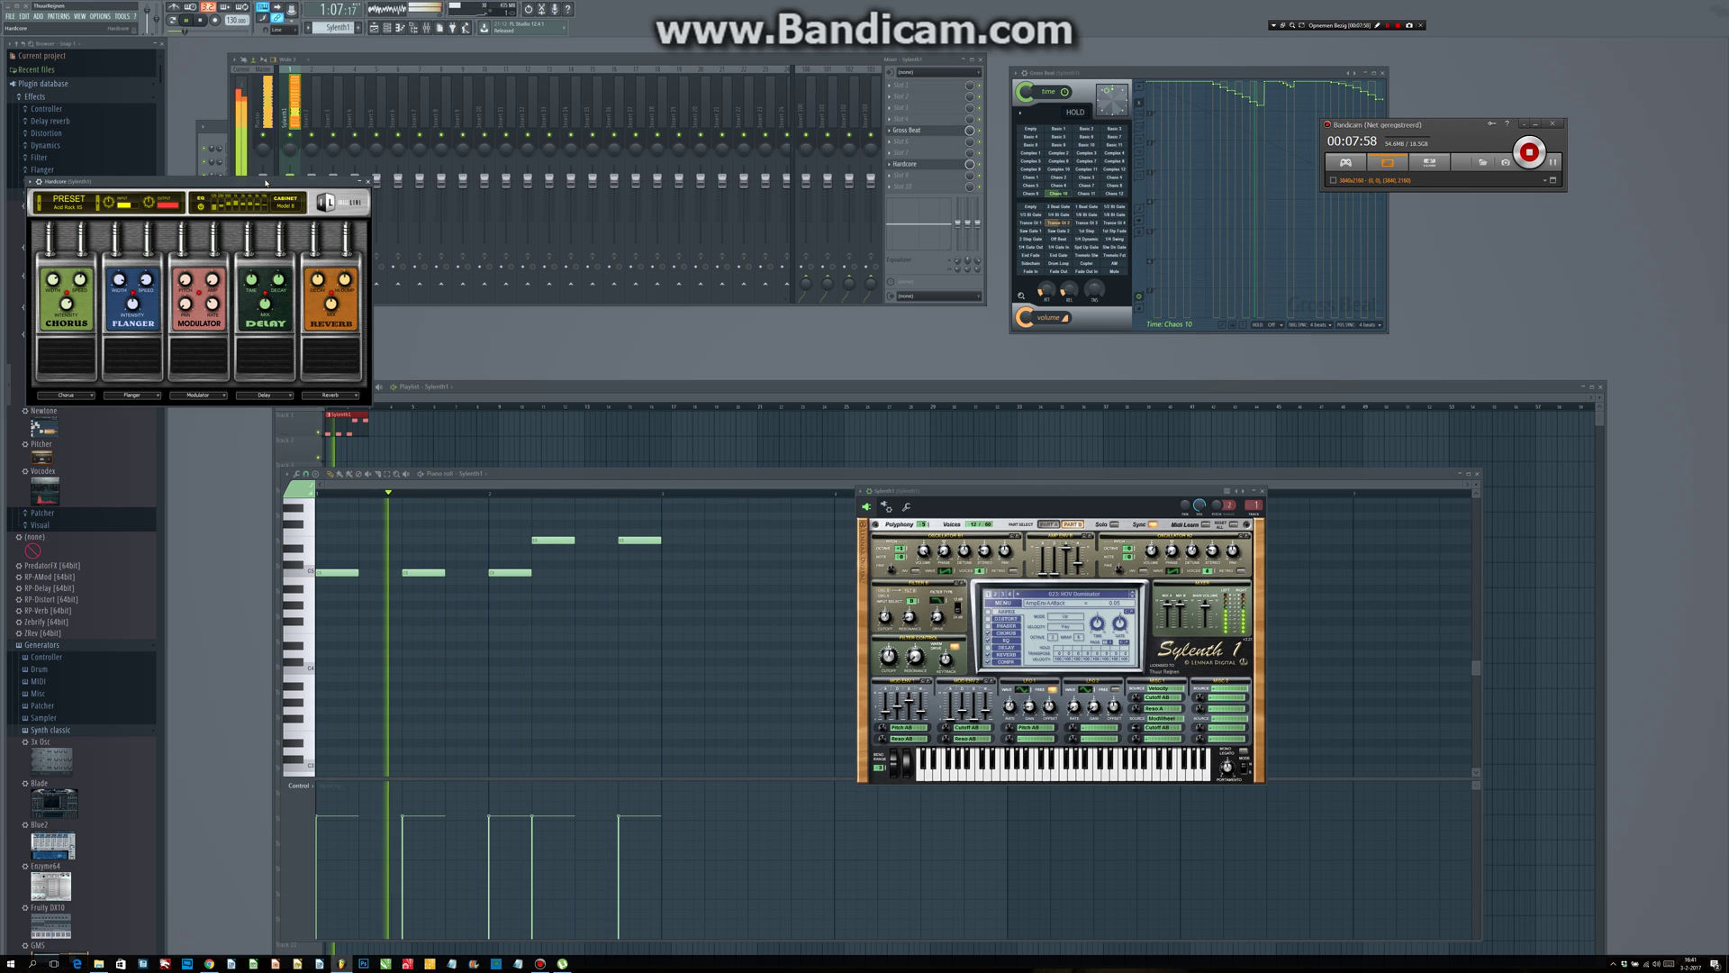
Step: Rearrange the windows with Hardcore below Gross Beat, the mixer clear of the channel rack, and Sylenth1 below the mixer
left_click_drag(265, 183, 1541, 302)
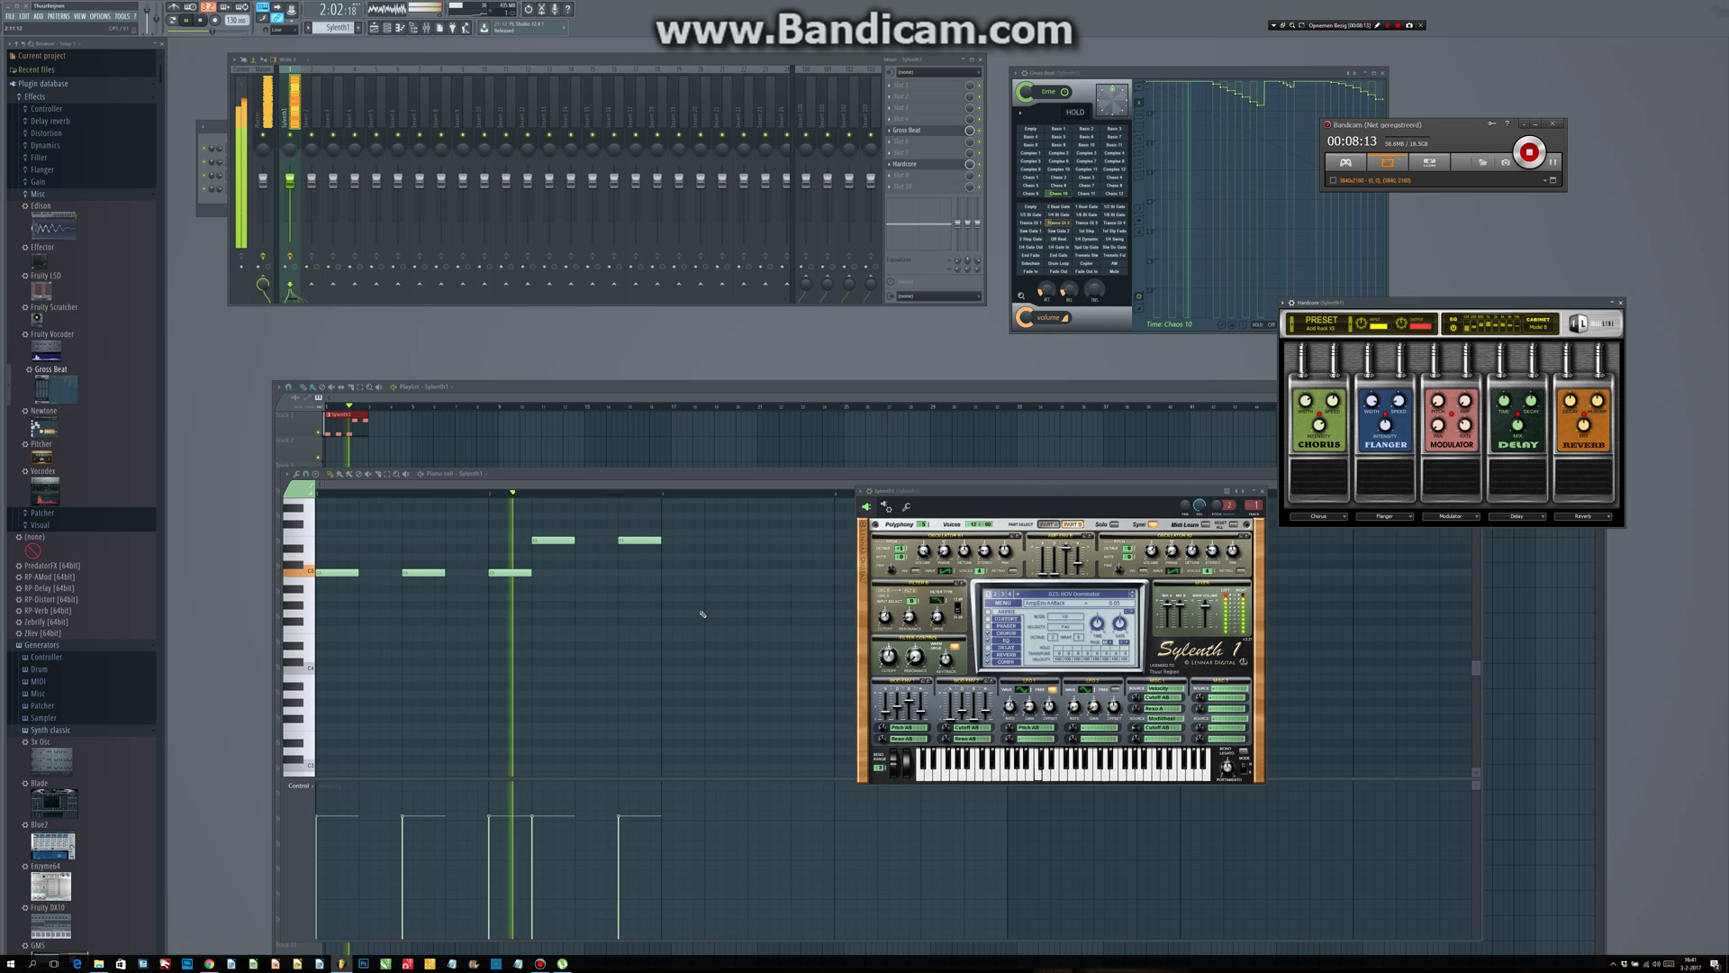
left_click_drag(493, 74, 714, 100)
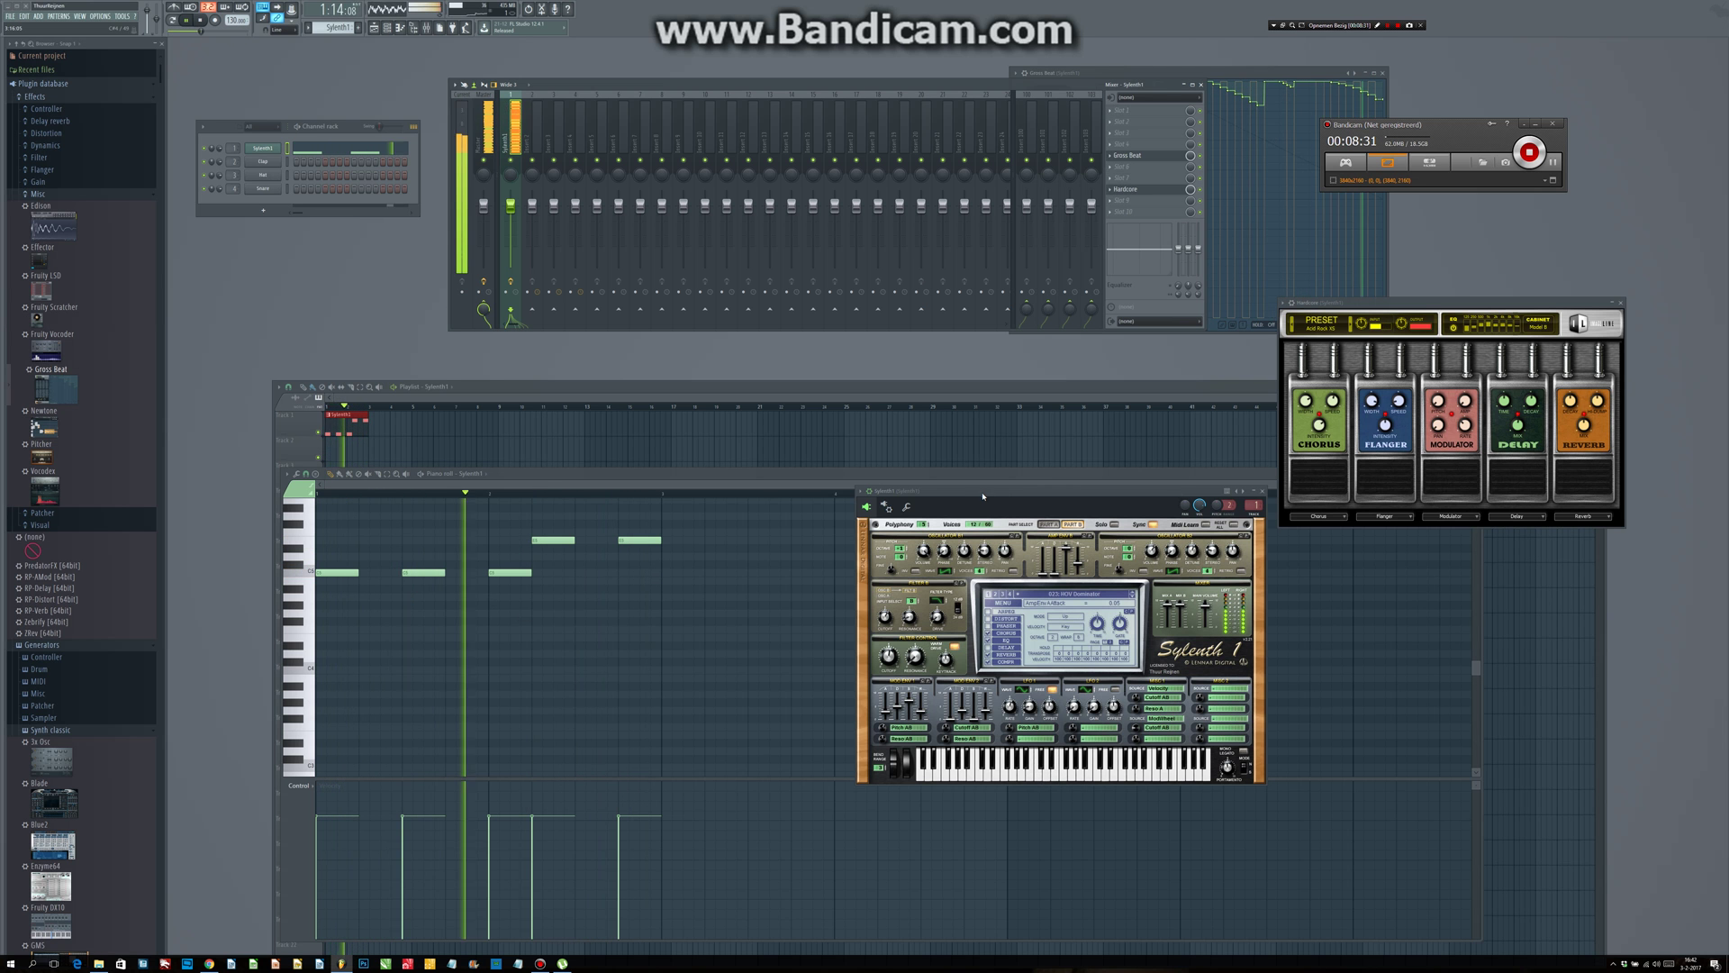
left_click_drag(989, 506, 537, 419)
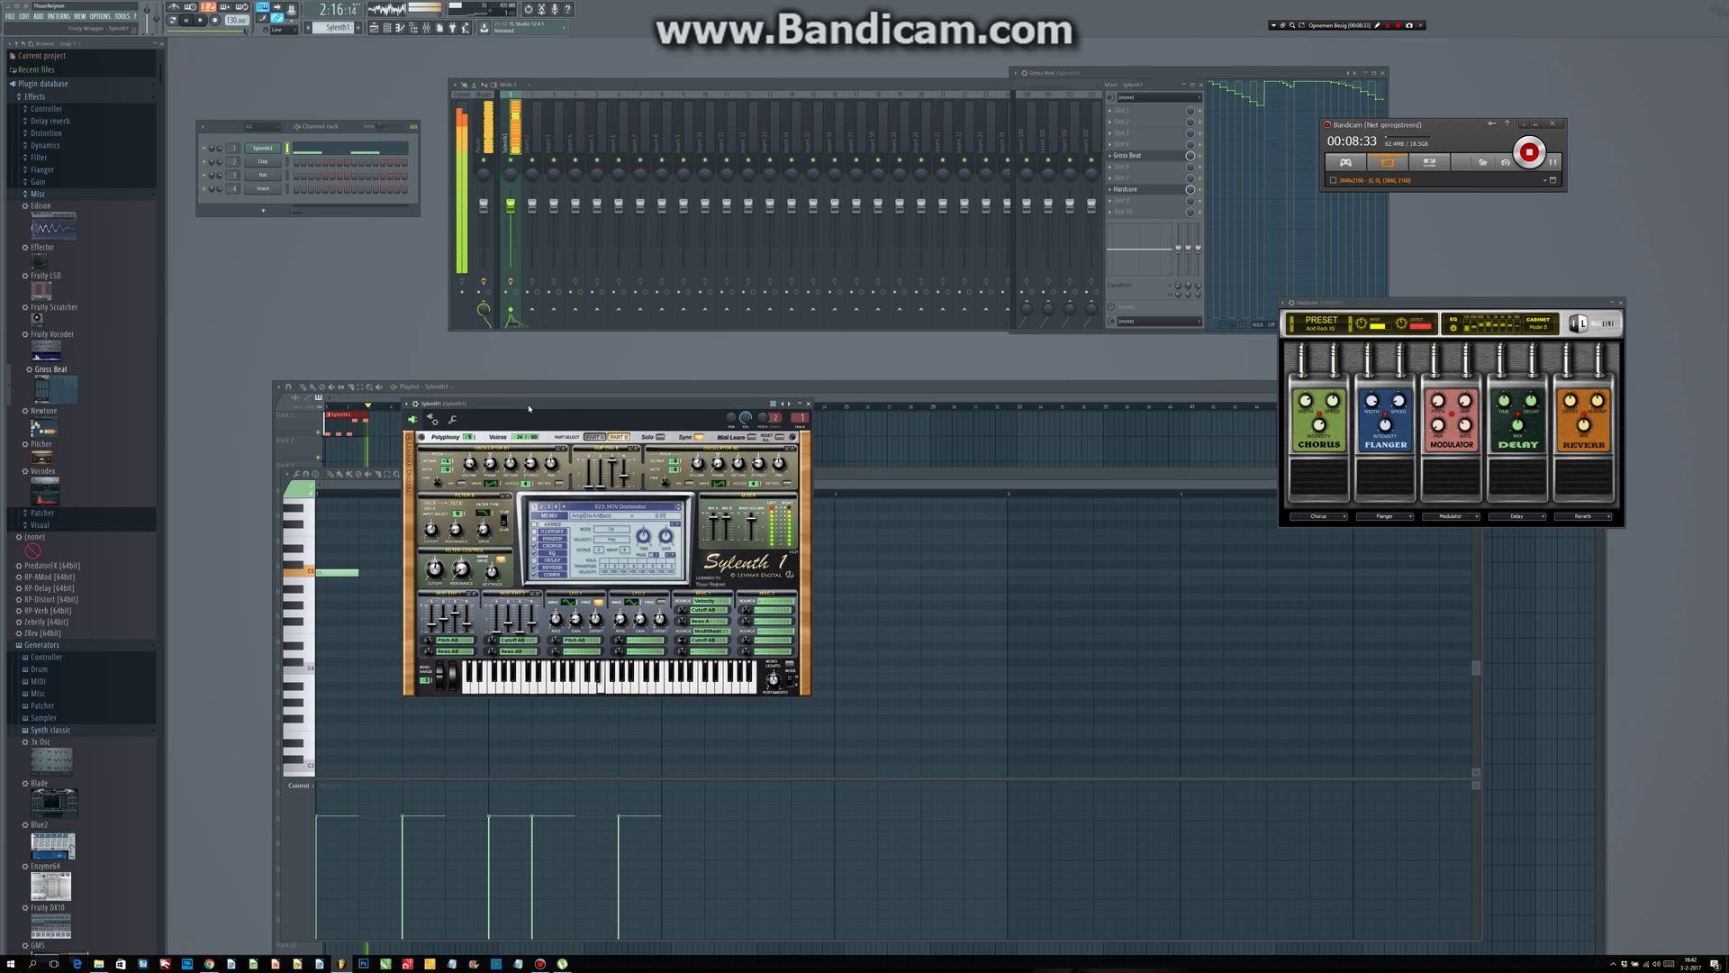